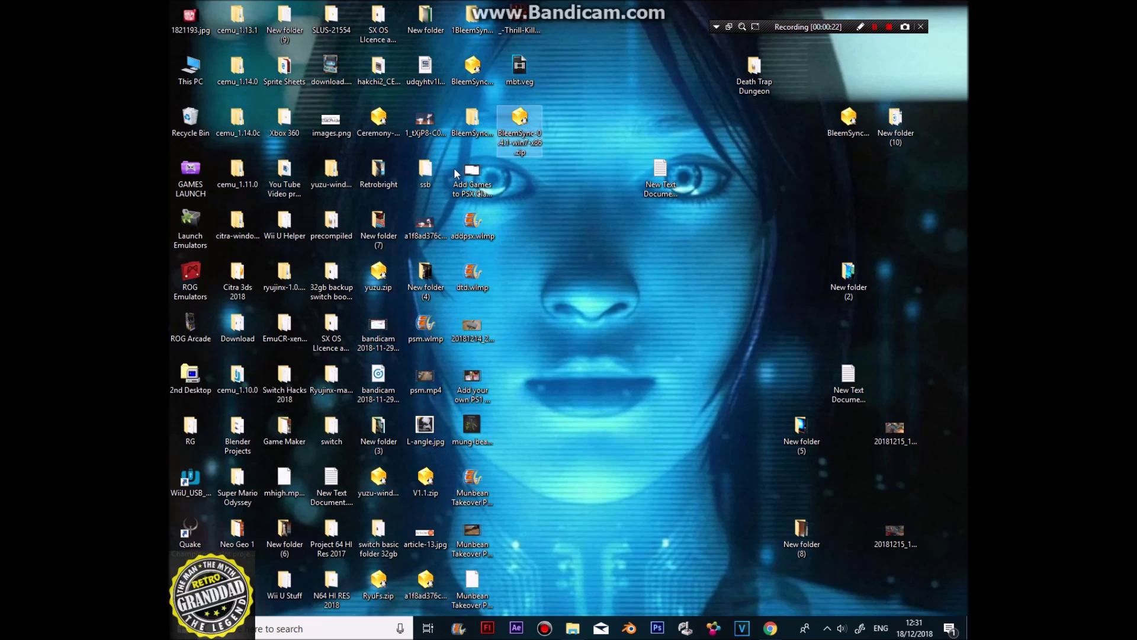
# - Open This PC and bring up the Format dialog for the SONY (J:) drive
pyautogui.click(189, 78)
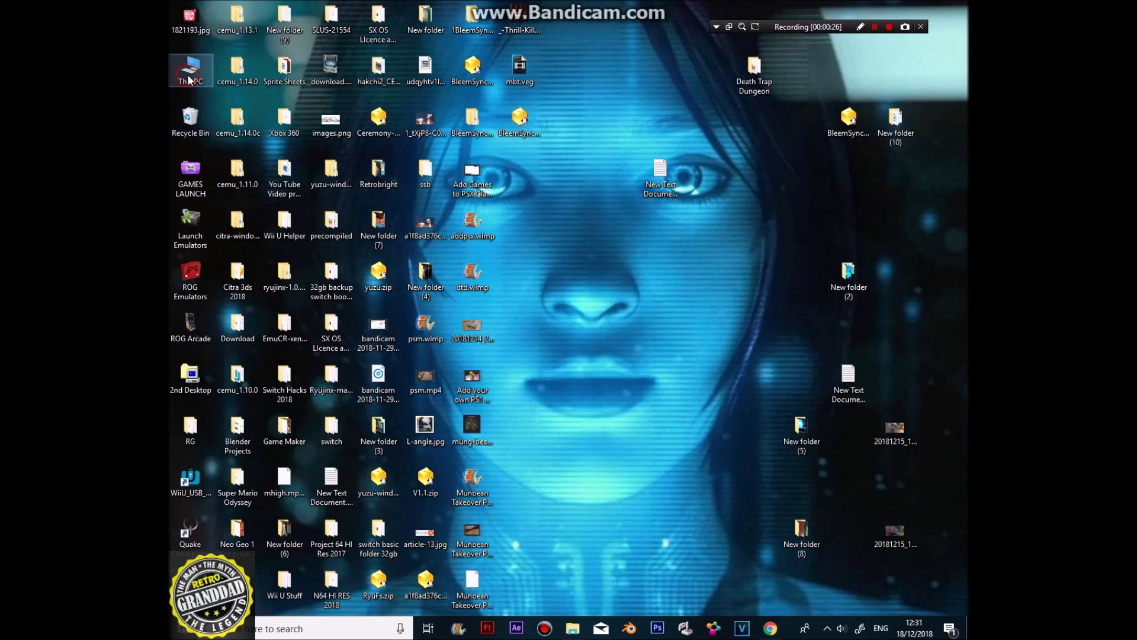
pyautogui.doubleClick(188, 79)
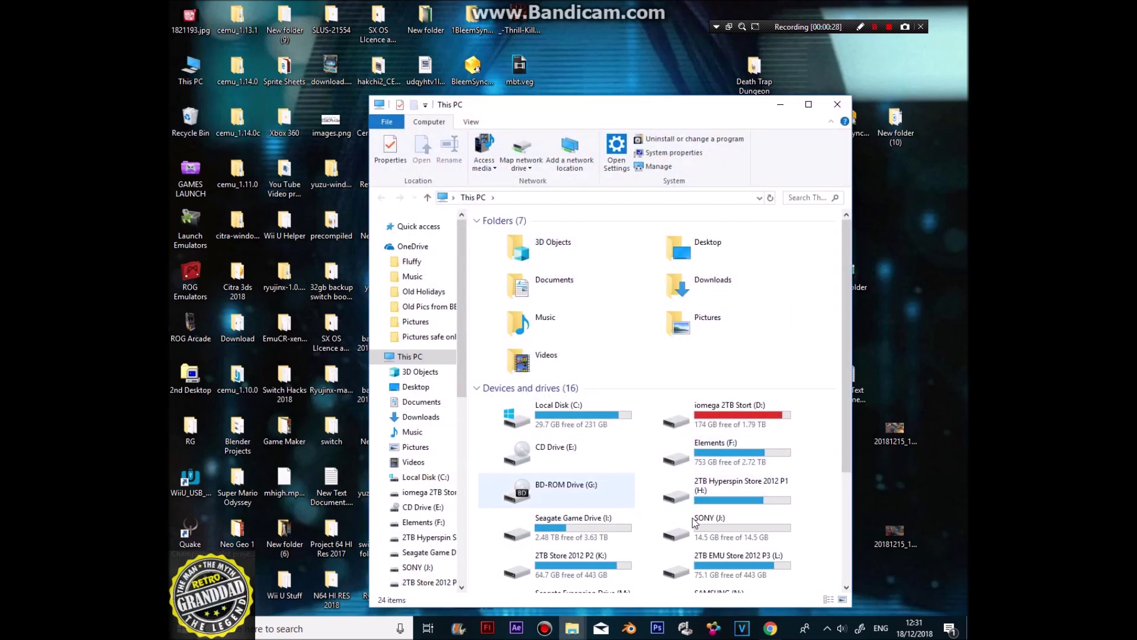
pyautogui.click(732, 528)
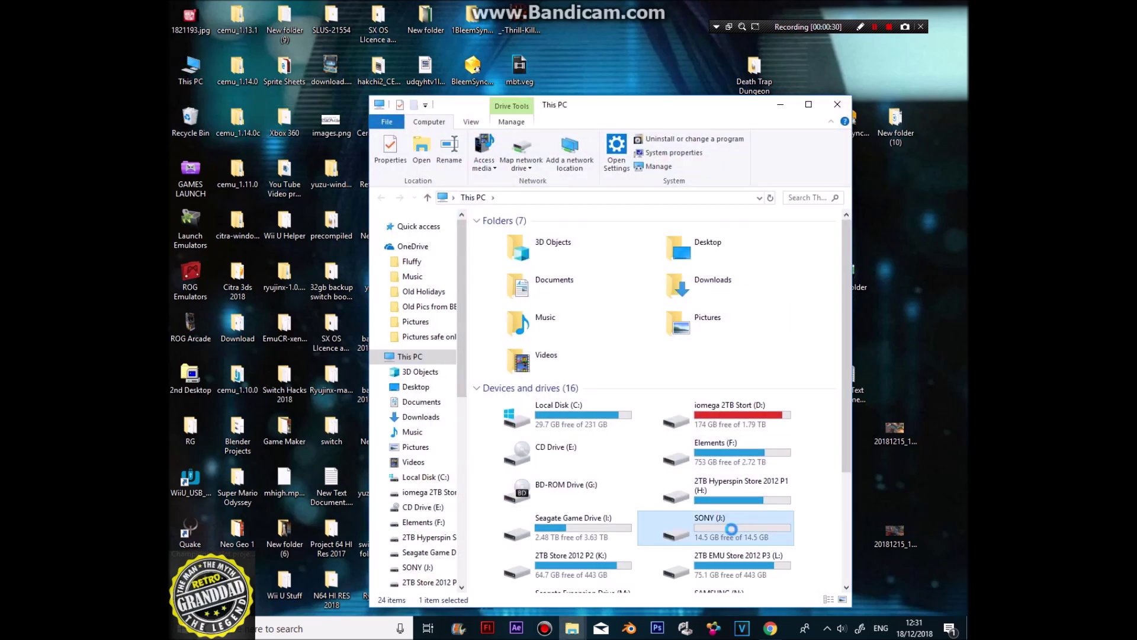
pyautogui.rightClick(735, 534)
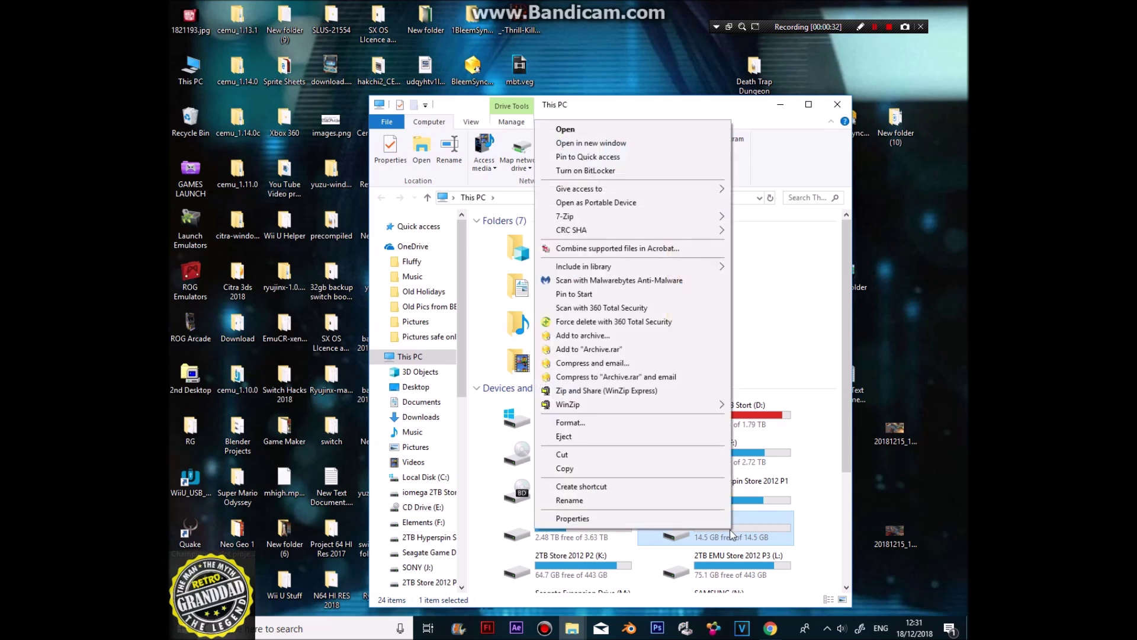
pyautogui.click(593, 424)
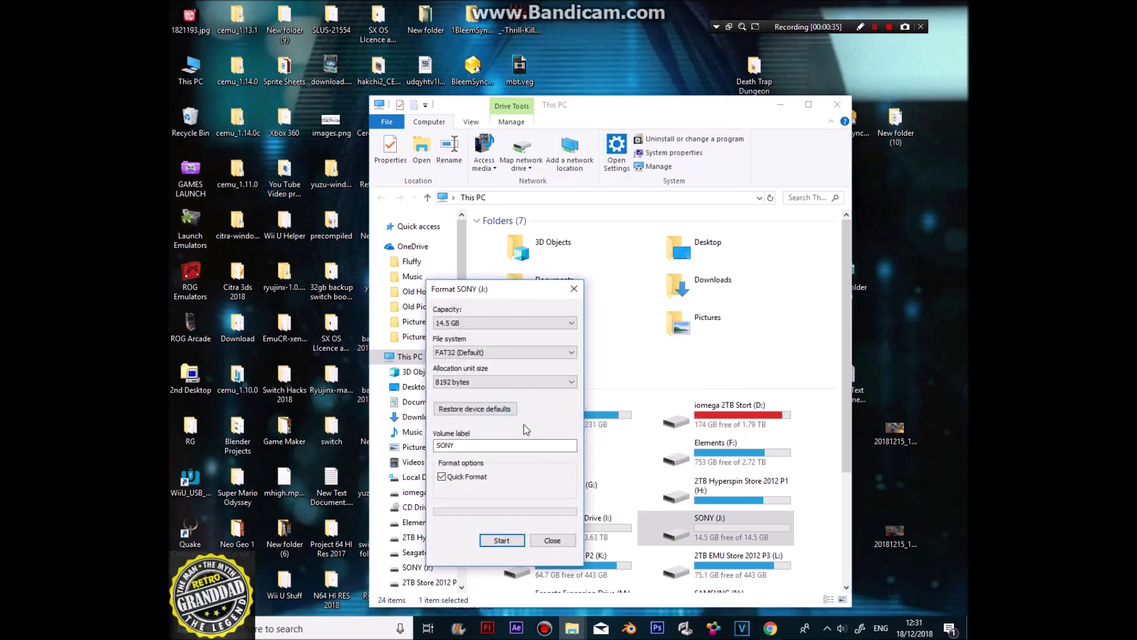
# - Quick-format SONY (J:) as FAT32 with default allocation size, then close the dialog
pyautogui.click(485, 382)
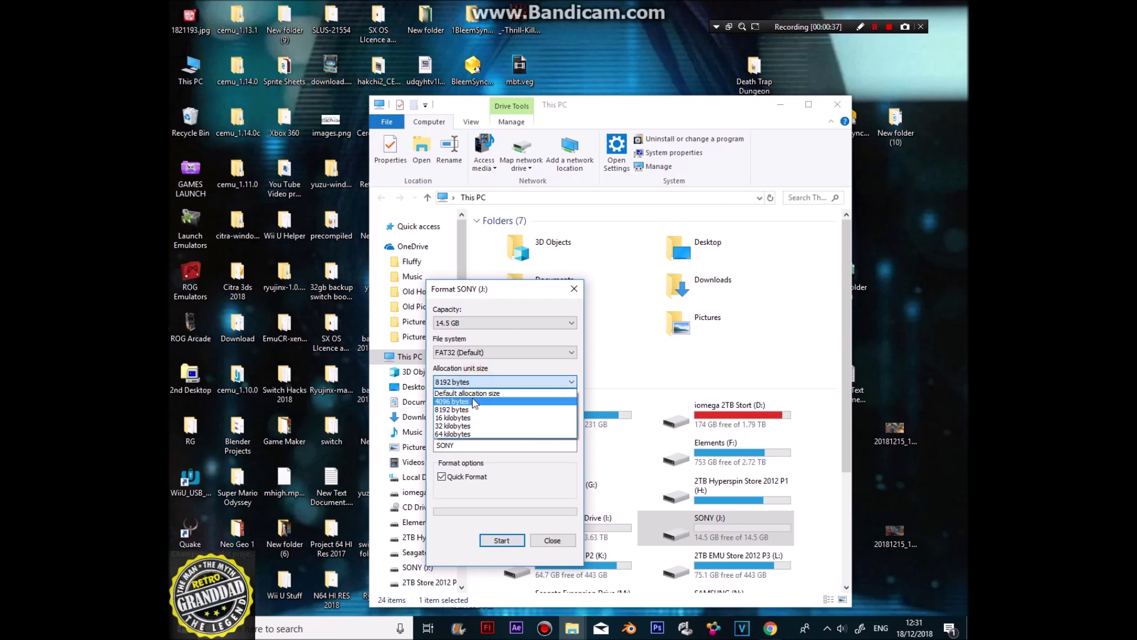
pyautogui.click(478, 393)
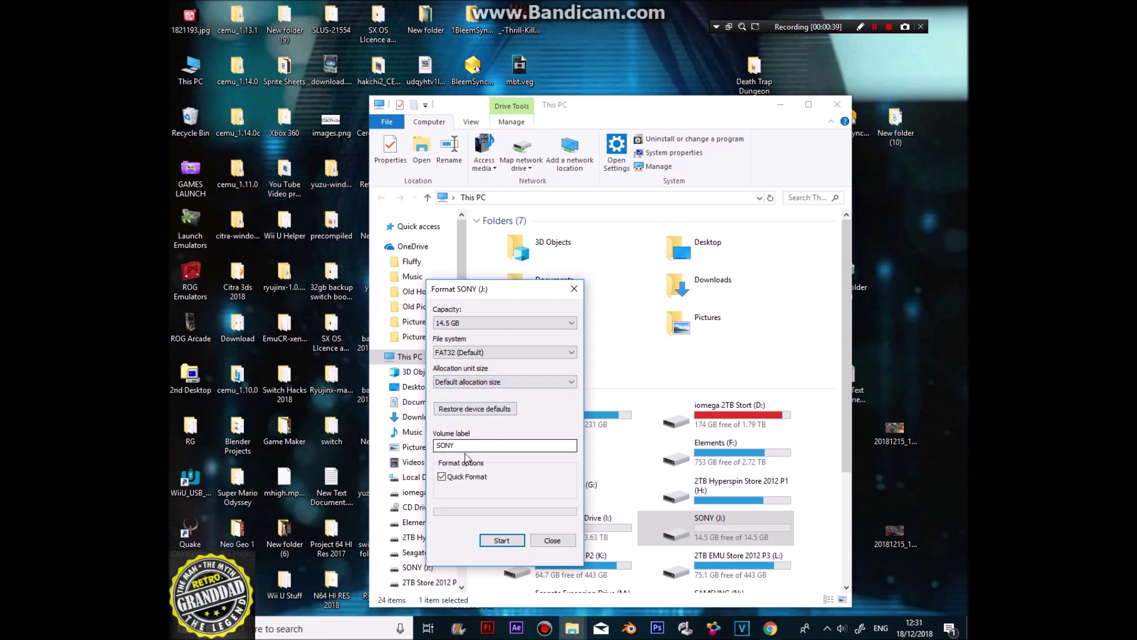
pyautogui.moveTo(465, 449); pyautogui.dragTo(418, 445)
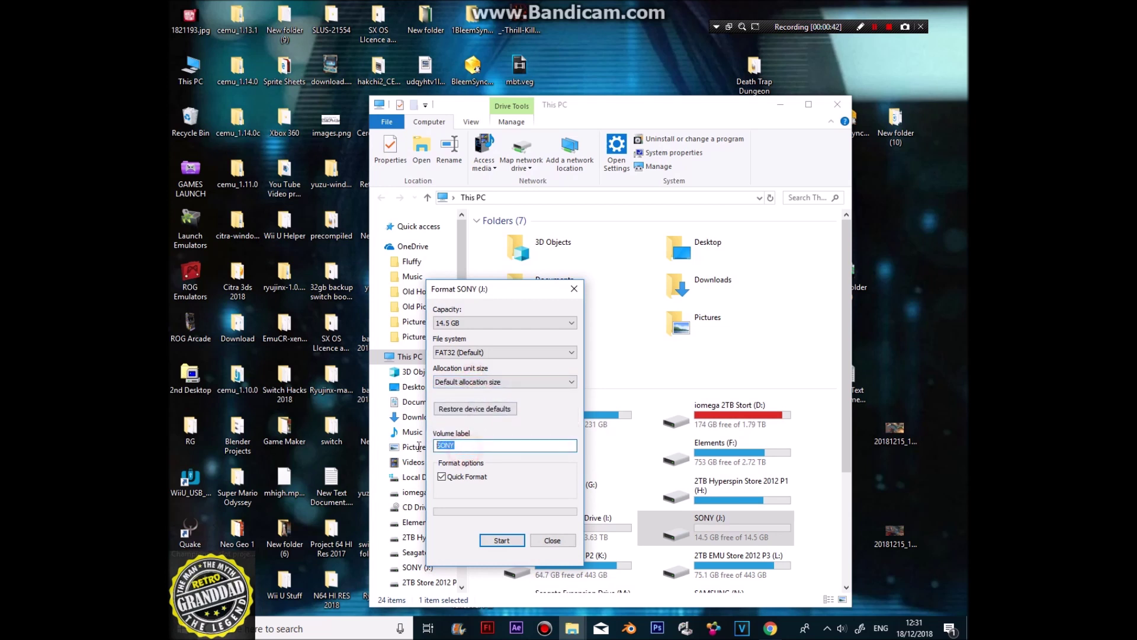
pyautogui.click(501, 541)
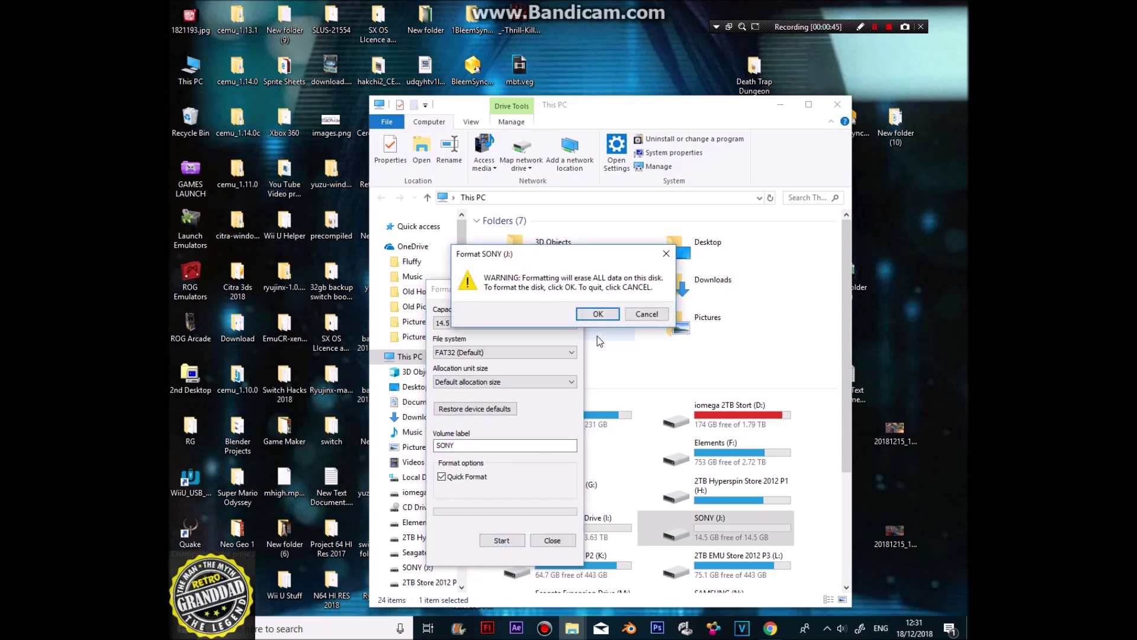
pyautogui.click(600, 316)
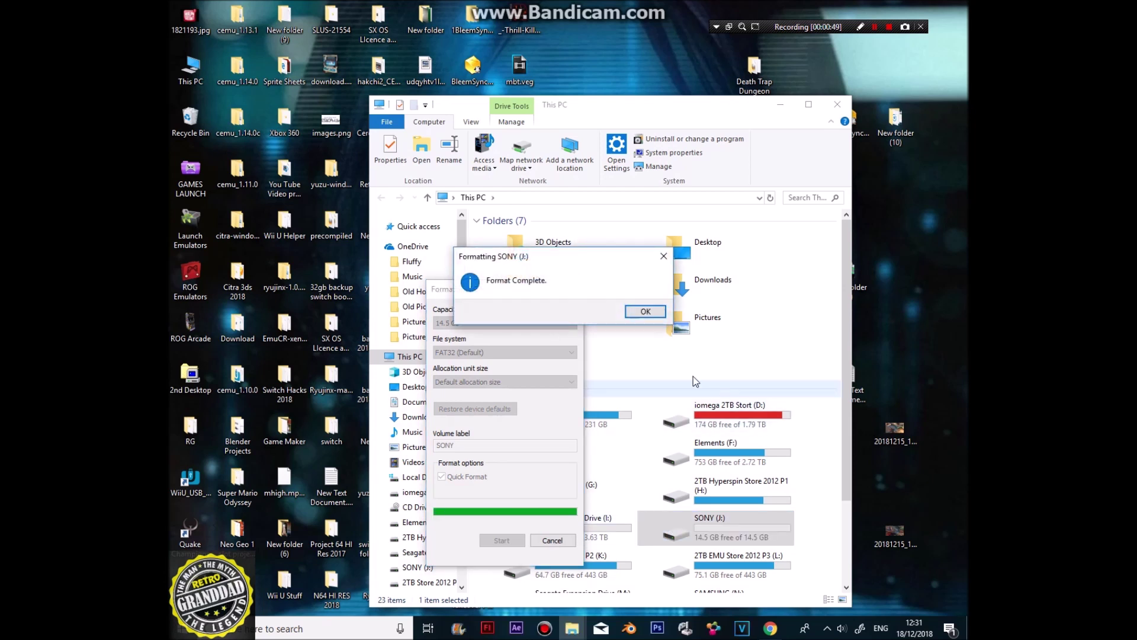
pyautogui.click(638, 312)
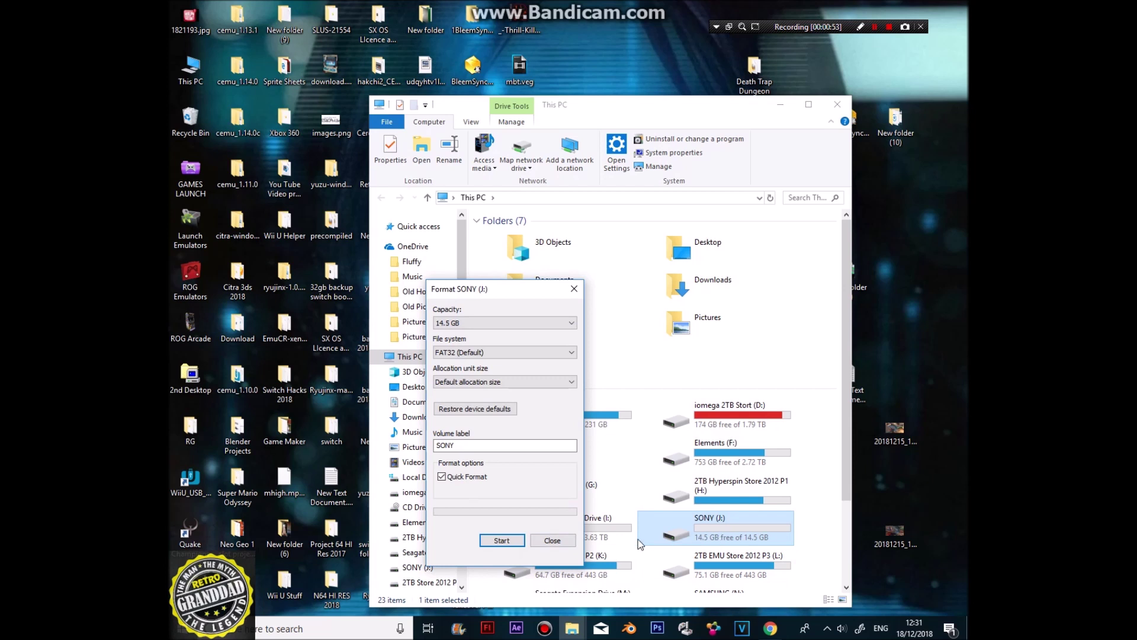
pyautogui.click(545, 542)
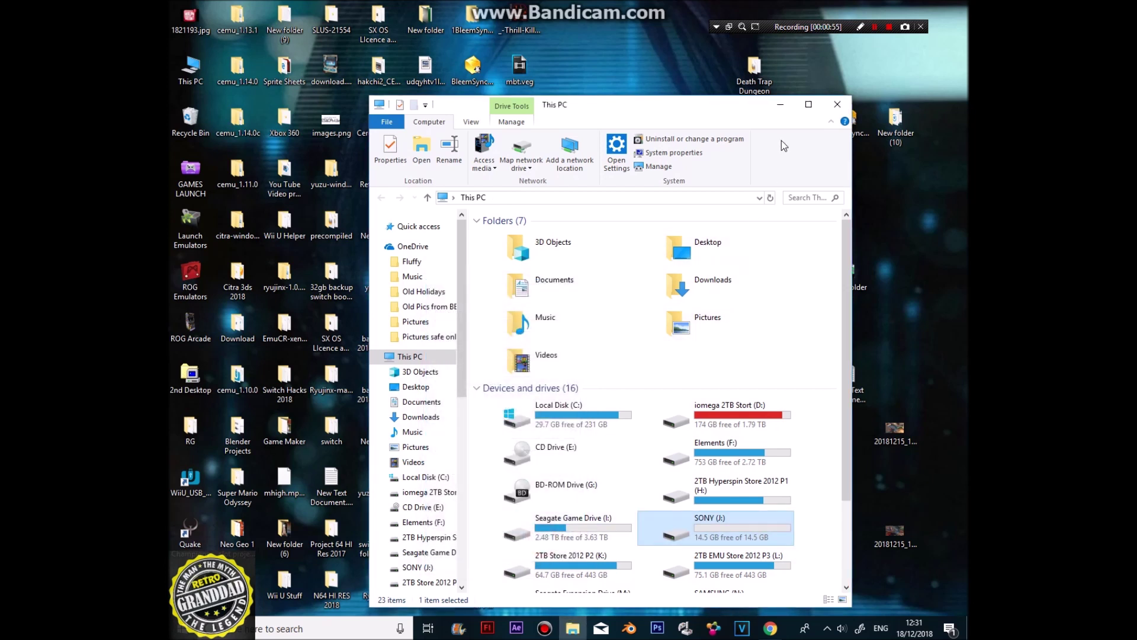
# - Extract the BleemSync zip to BleemSync-0.4.1-win7-x86 and open that folder
pyautogui.moveTo(514, 111); pyautogui.dragTo(172, 129)
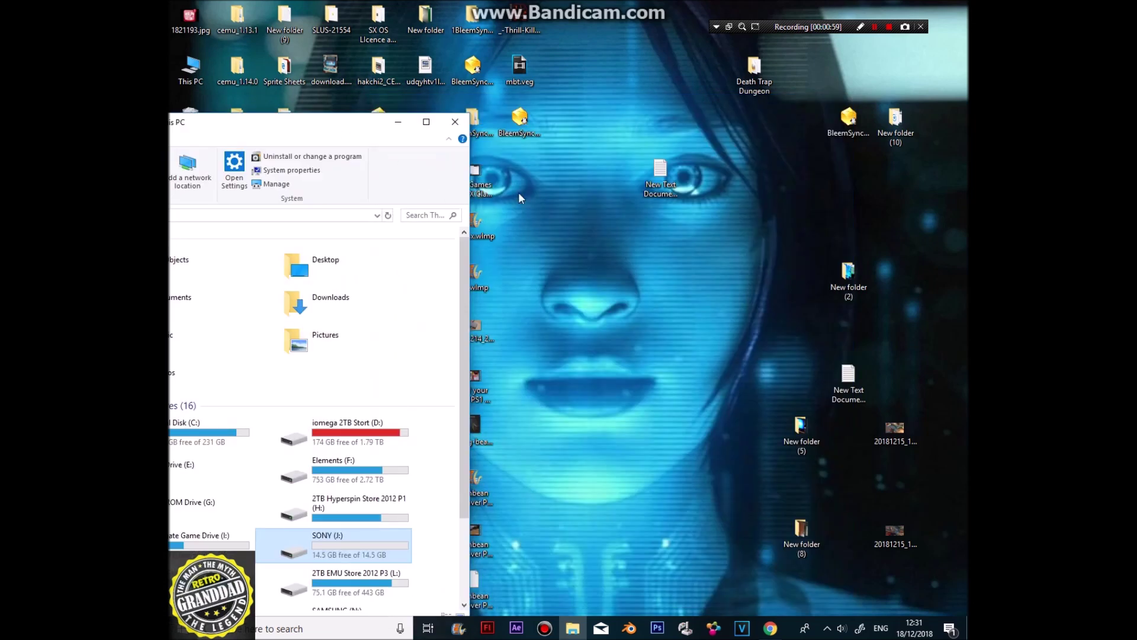
pyautogui.rightClick(520, 117)
pyautogui.moveTo(450, 200)
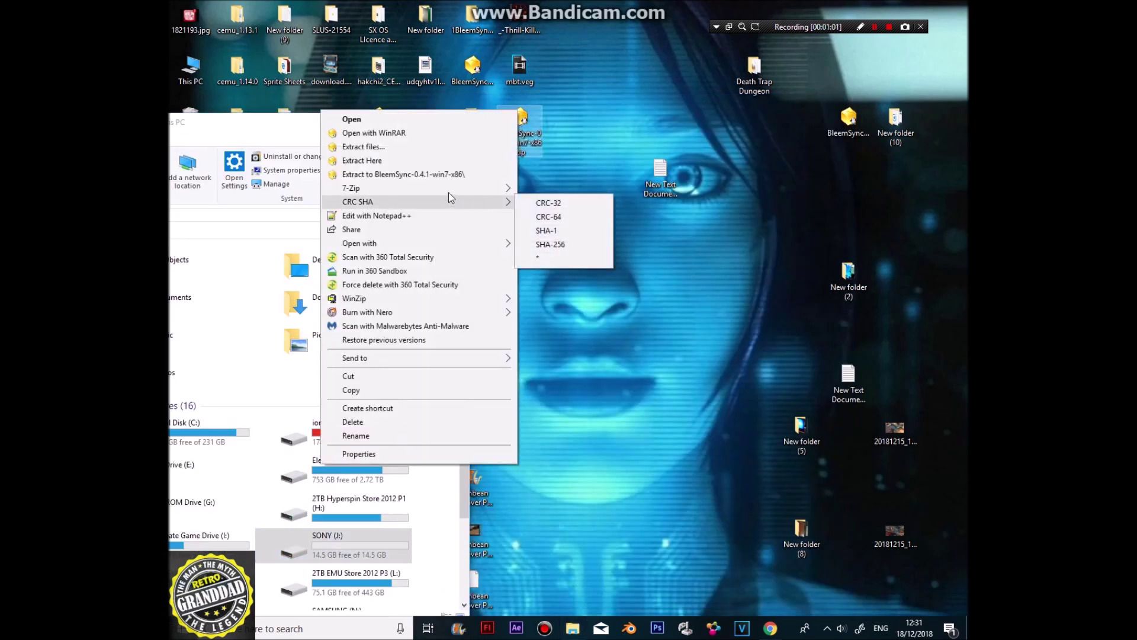
pyautogui.click(443, 174)
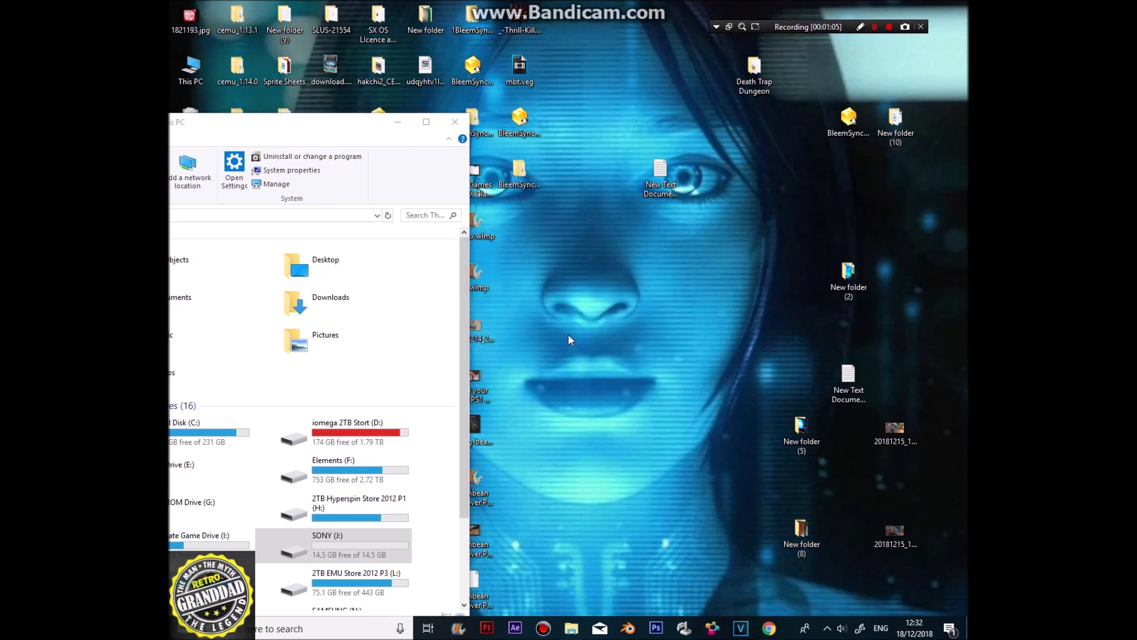
pyautogui.doubleClick(517, 170)
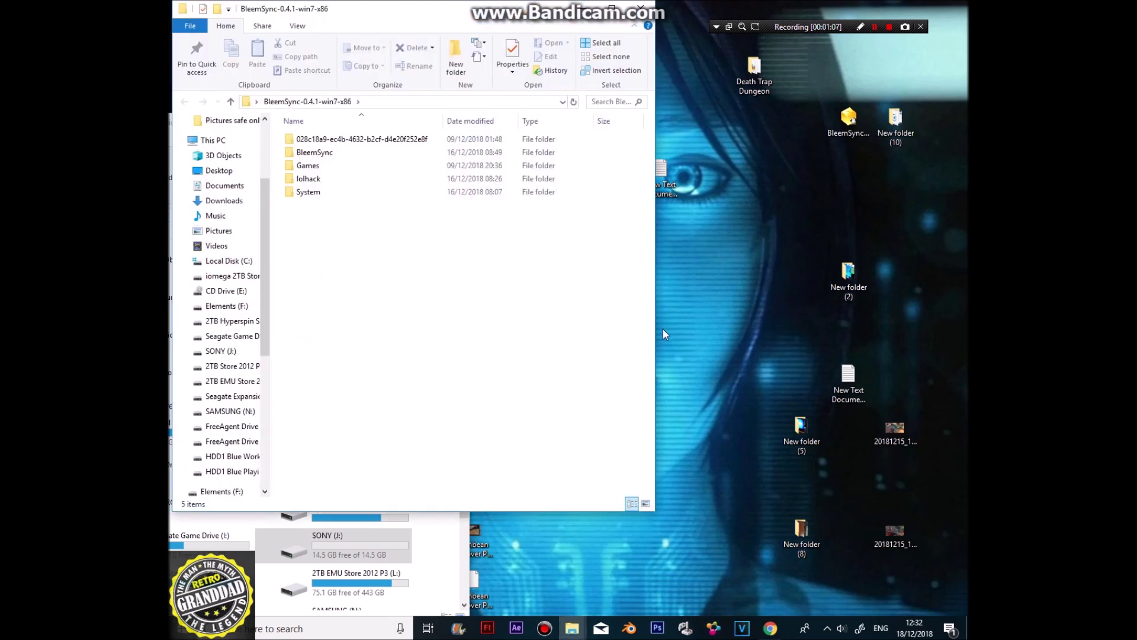
# - Copy the five extracted BleemSync folders onto the SONY (J:) drive
pyautogui.moveTo(322, 10); pyautogui.dragTo(701, 90)
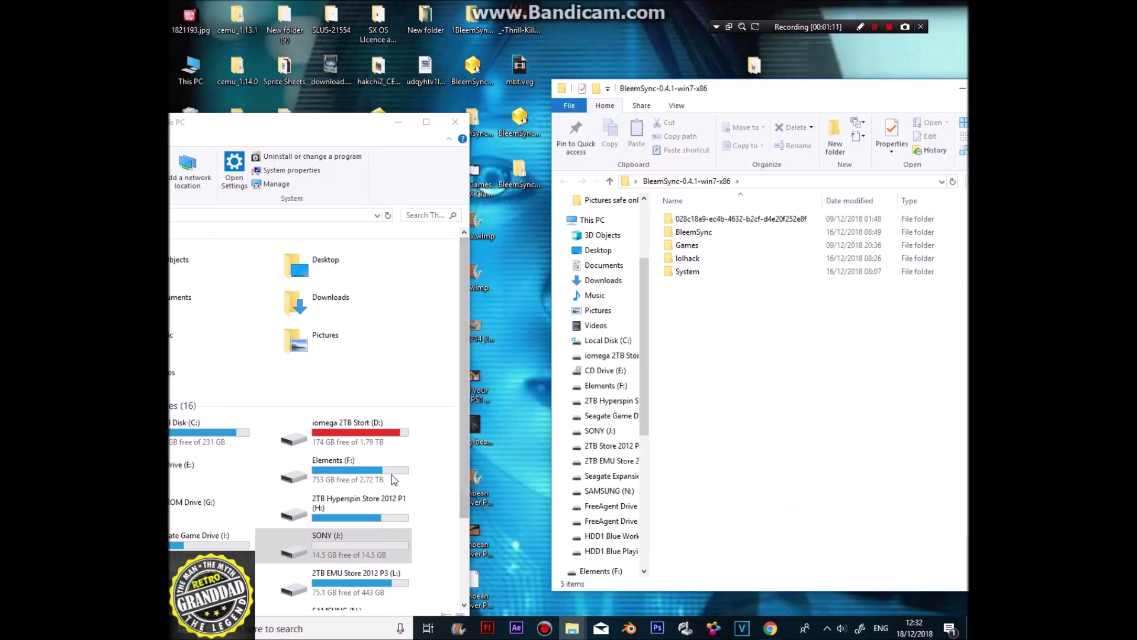
pyautogui.doubleClick(349, 548)
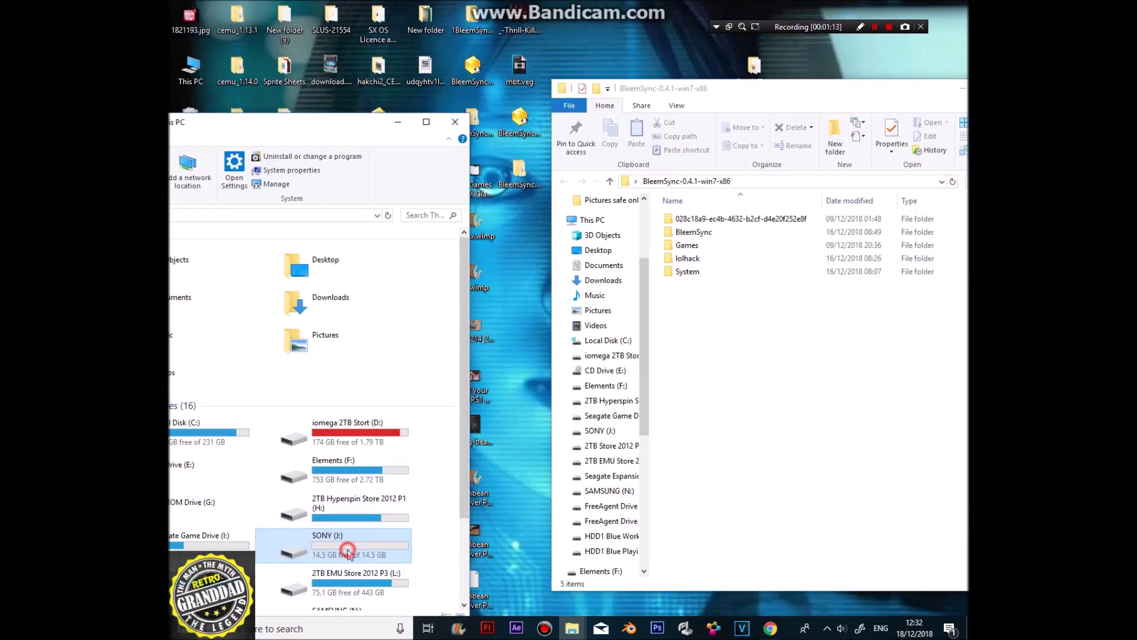
pyautogui.moveTo(686, 317); pyautogui.dragTo(273, 396)
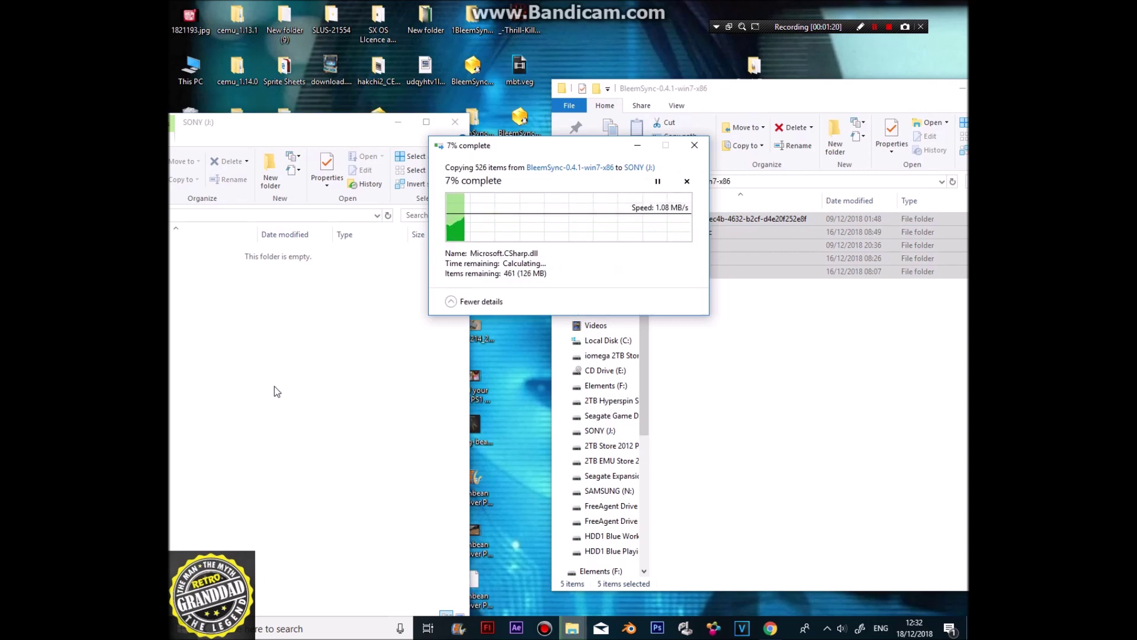
pyautogui.moveTo(296, 122); pyautogui.dragTo(505, 111)
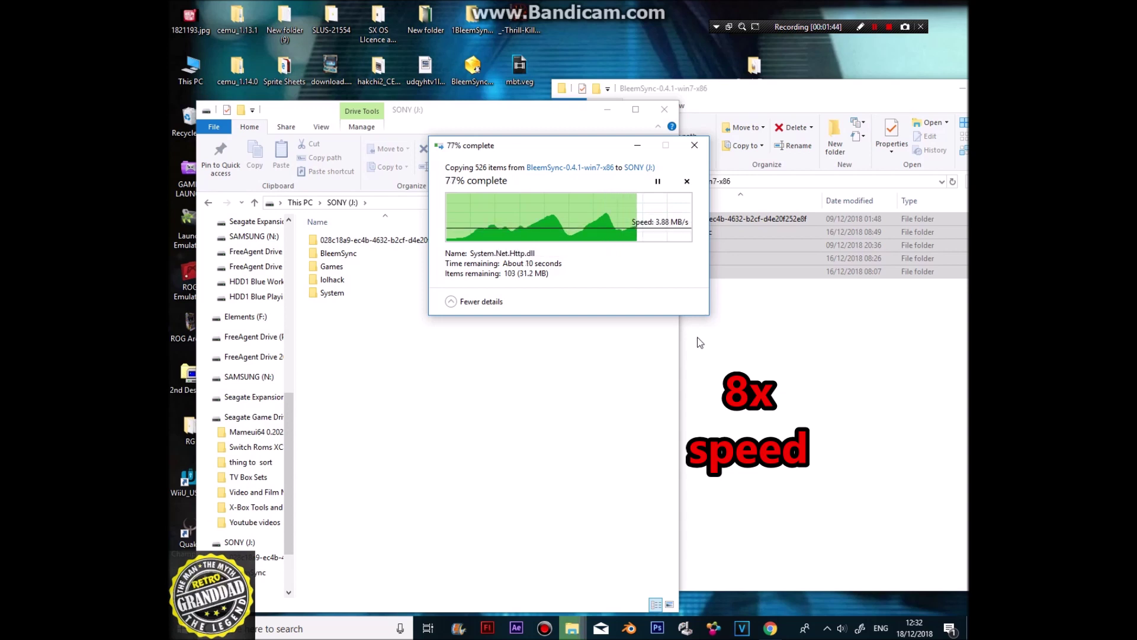
pyautogui.click(524, 363)
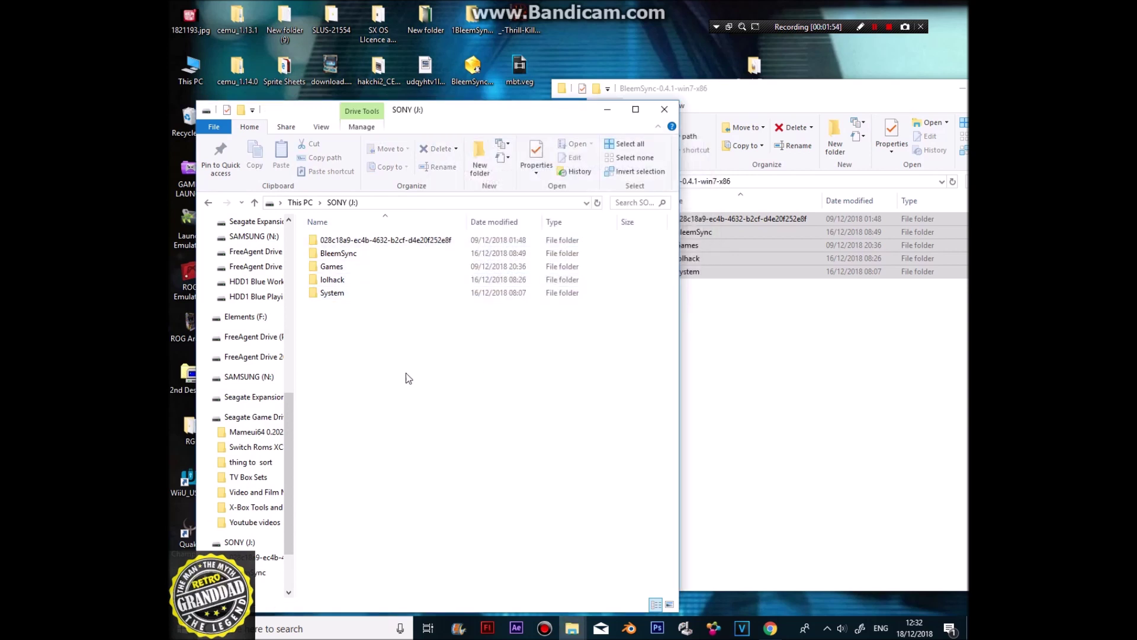
# - Browse the SONY drive to the Games\1\GameData folder
pyautogui.doubleClick(343, 294)
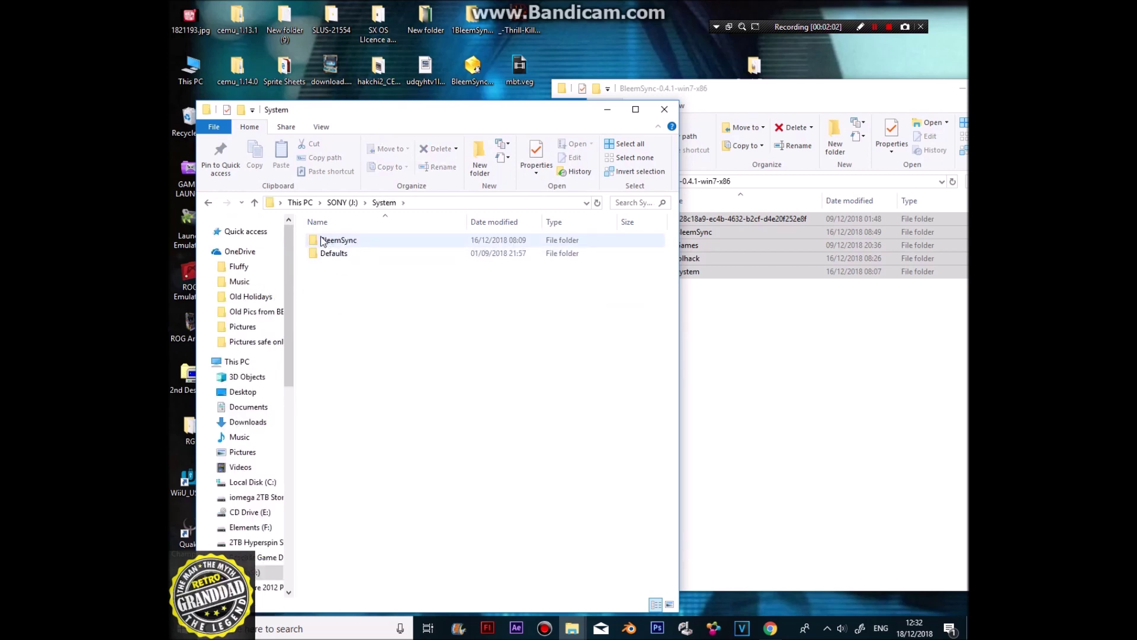
pyautogui.click(256, 203)
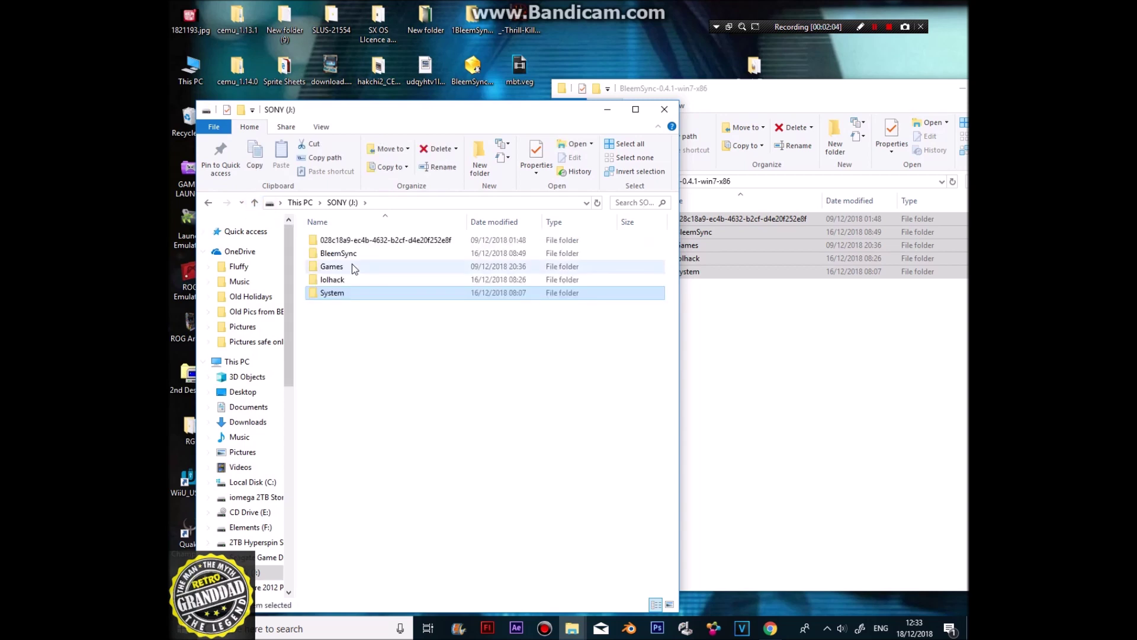
pyautogui.doubleClick(348, 266)
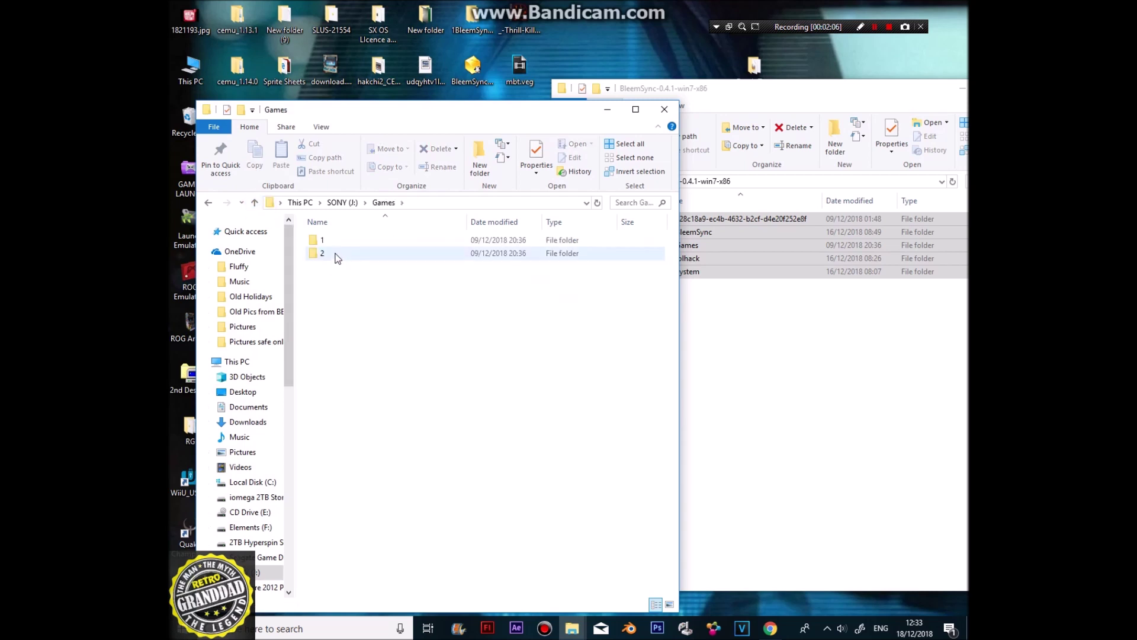
pyautogui.click(334, 241)
pyautogui.doubleClick(334, 242)
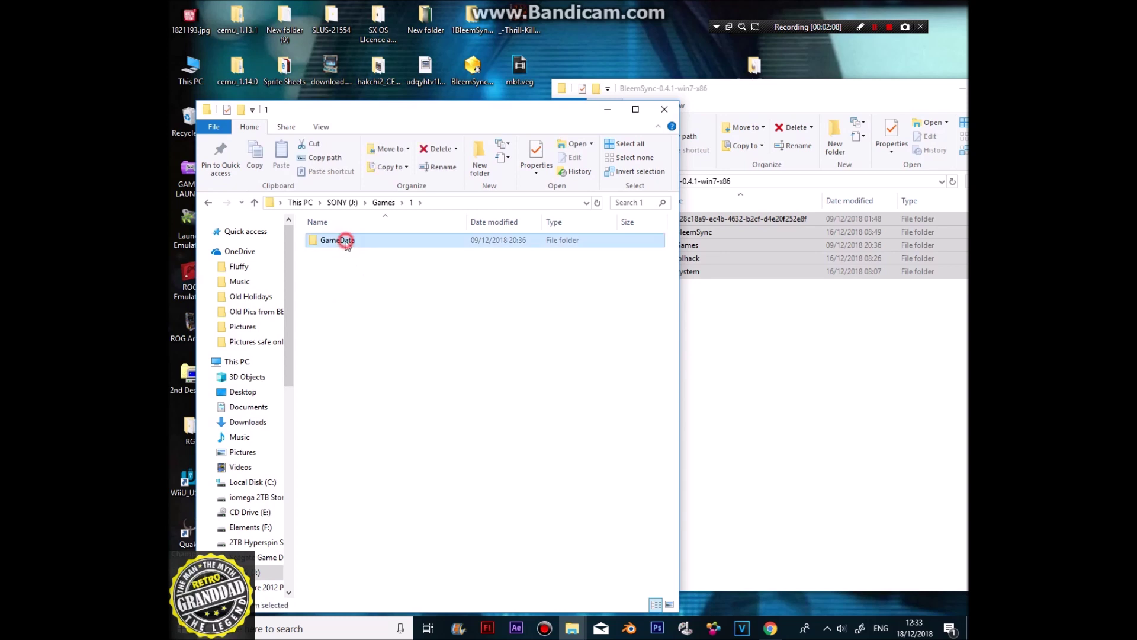
pyautogui.doubleClick(345, 240)
# - Permanently delete the seven sample SLUS files and Game.ini, keeping pcsx.cfg
pyautogui.click(338, 365)
pyautogui.moveTo(338, 365); pyautogui.dragTo(339, 262)
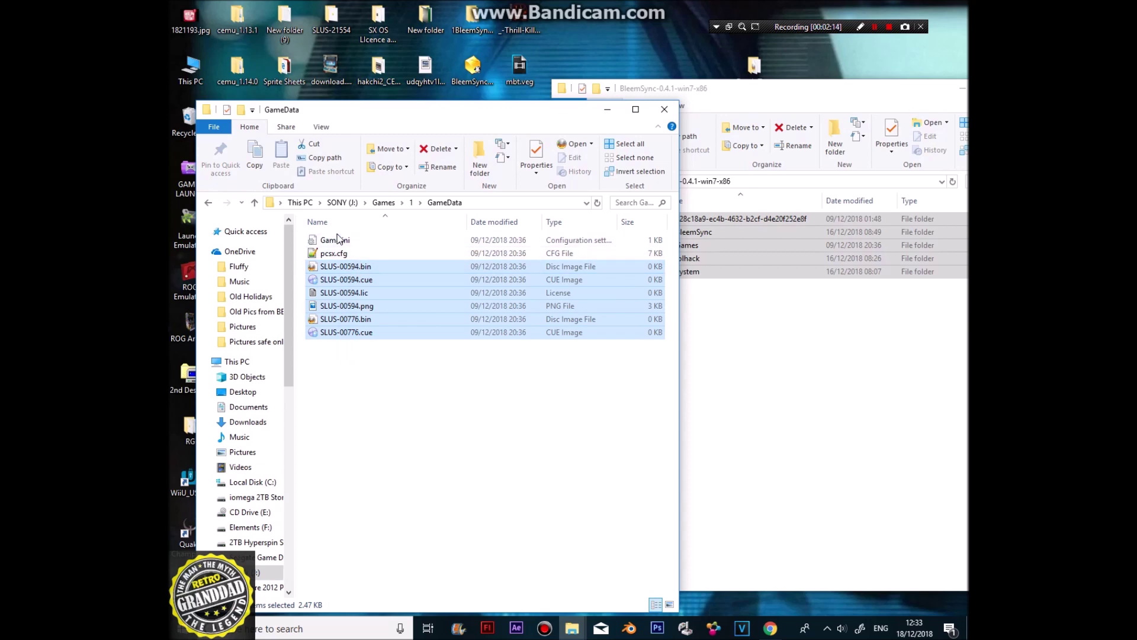
pyautogui.keyDown('ctrl'); pyautogui.click(338, 241); pyautogui.keyUp('ctrl')
pyautogui.rightClick(339, 241)
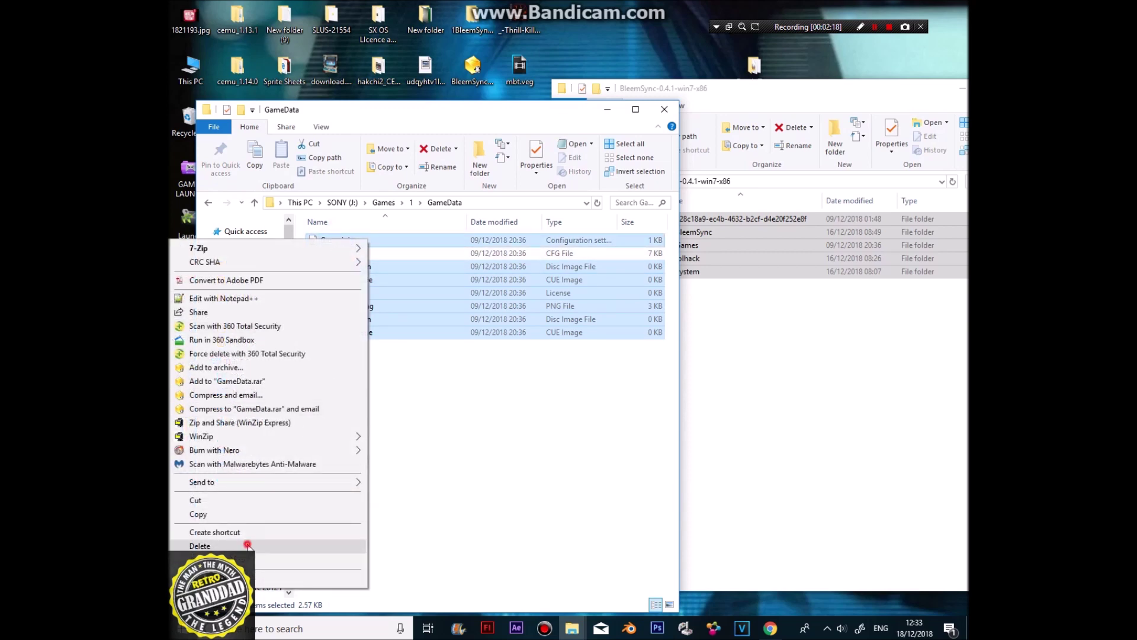
pyautogui.click(243, 545)
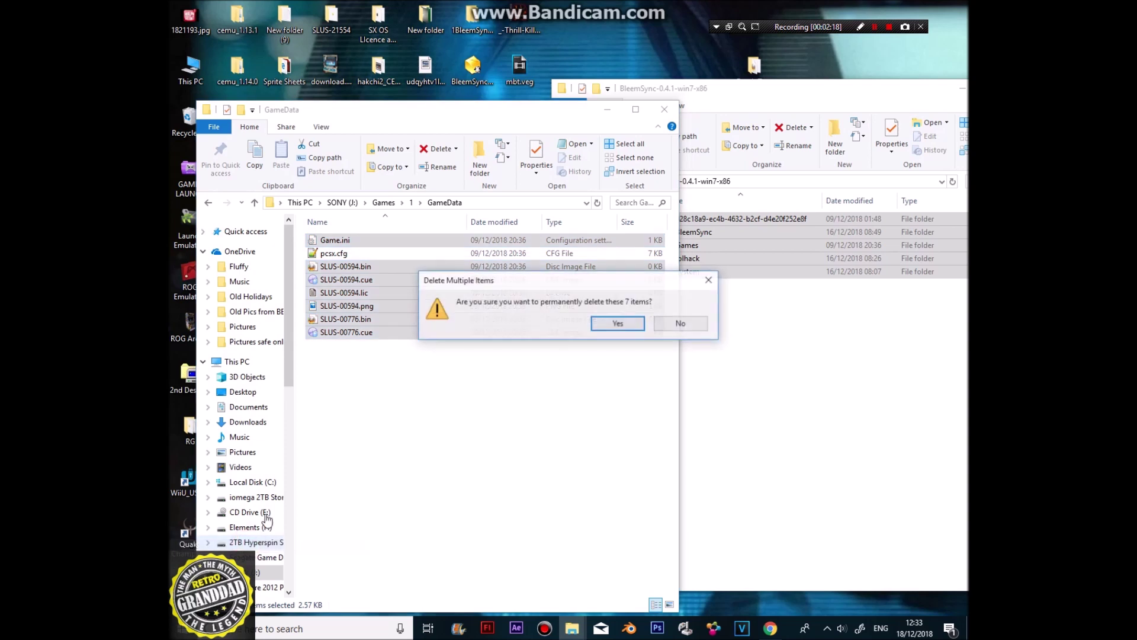
pyautogui.click(633, 330)
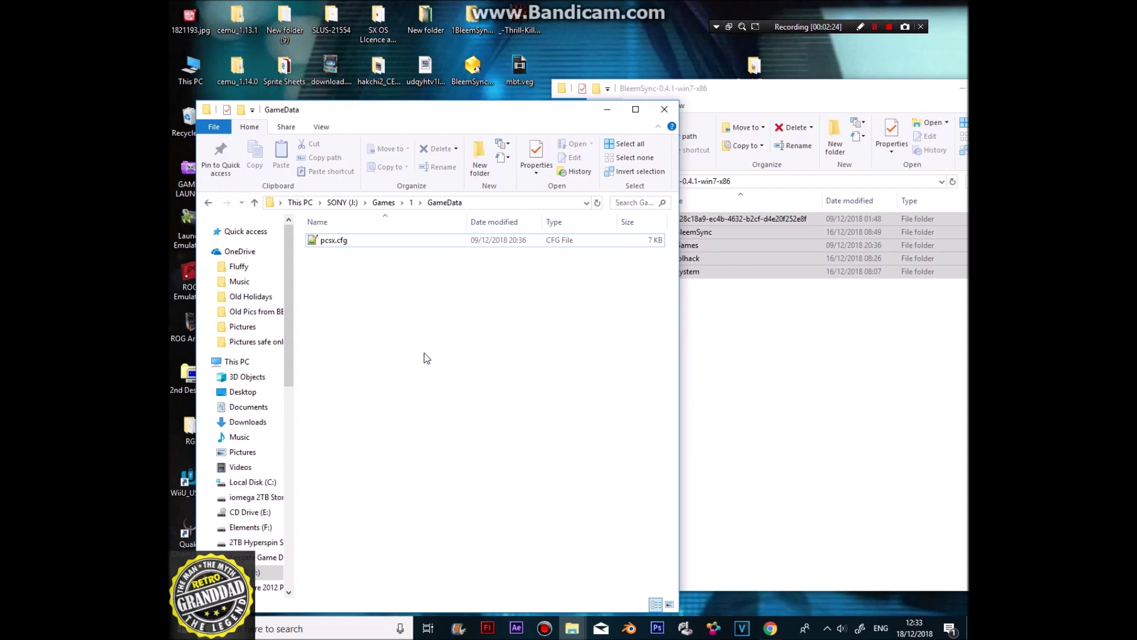
# - Copy SLWS-00746.bin and SLWS-00746.cue from Death Trap Dungeon into GameData
pyautogui.doubleClick(754, 65)
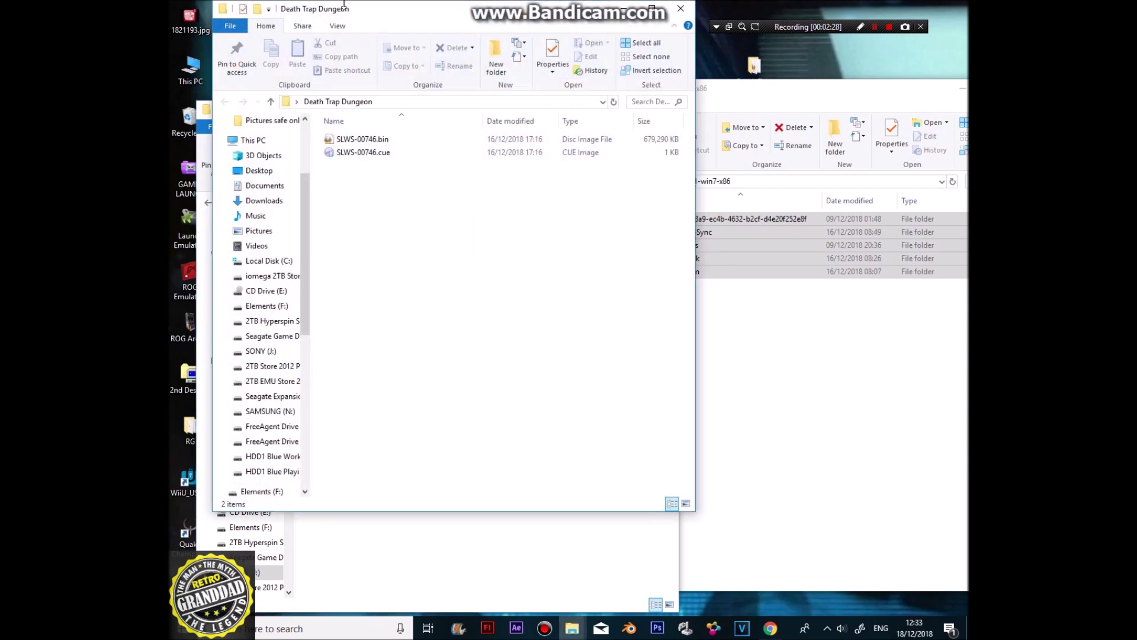
pyautogui.moveTo(342, 12); pyautogui.dragTo(656, 113)
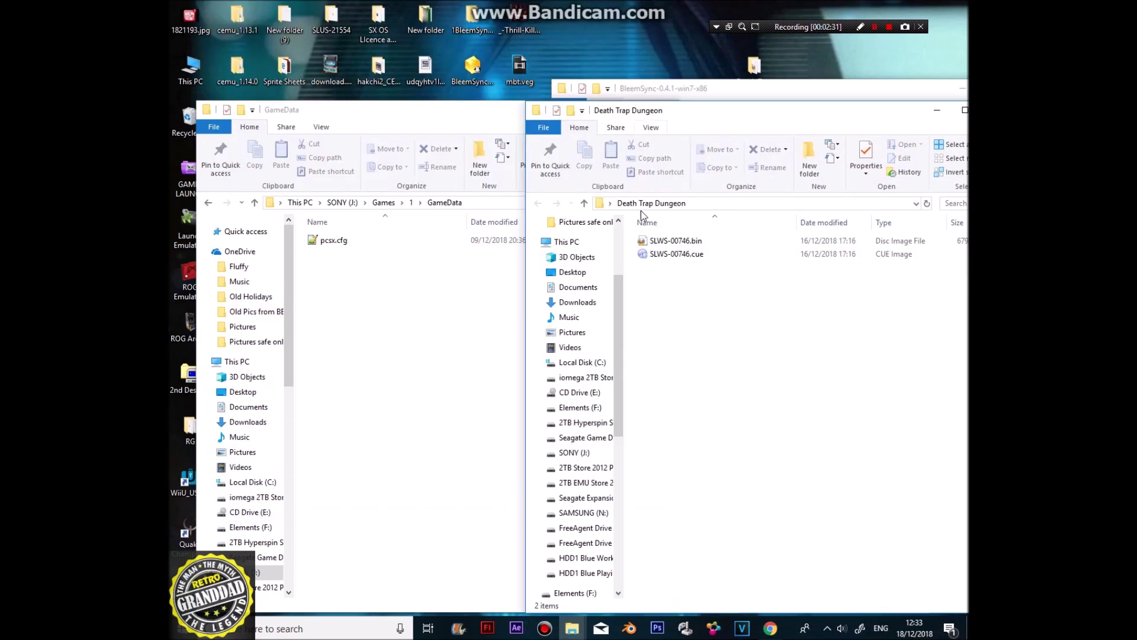
pyautogui.moveTo(655, 305); pyautogui.dragTo(369, 339)
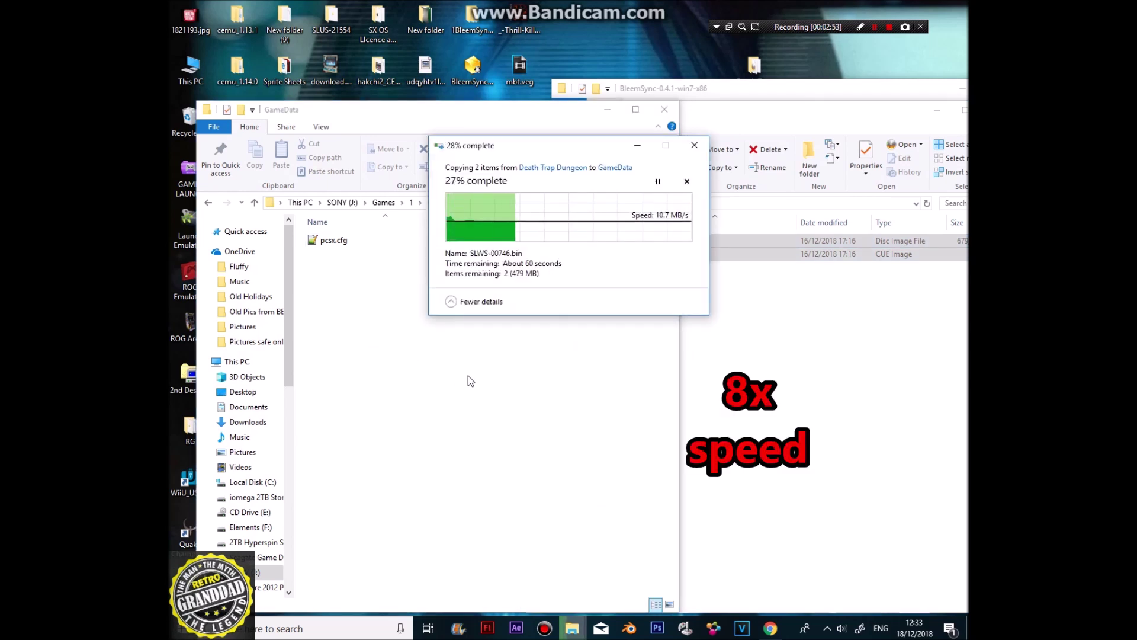
# - Open Emulation Roms 2014 > PS1 Roms Compressed ISO > Ps1 Cue-Bin Games, and return to Games
pyautogui.doubleClick(199, 89)
pyautogui.doubleClick(531, 509)
pyautogui.doubleClick(332, 223)
pyautogui.doubleClick(332, 368)
pyautogui.doubleClick(332, 249)
pyautogui.moveTo(521, 9); pyautogui.dragTo(698, 356)
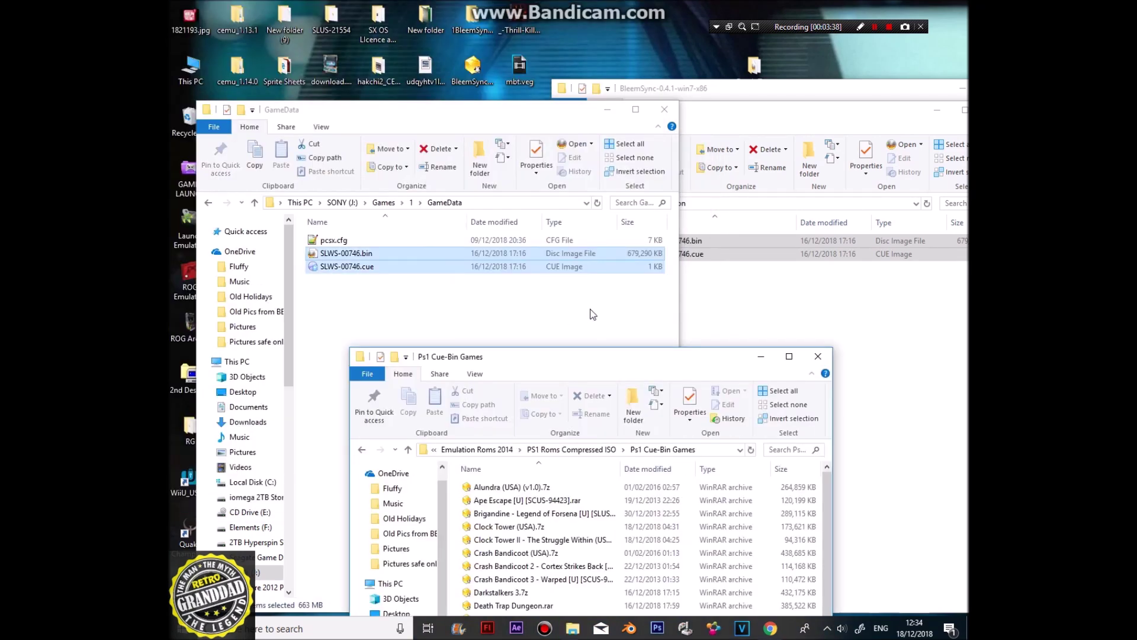
pyautogui.click(254, 203)
pyautogui.click(254, 203)
# - Check folder 2's GameData contents and return to the Games folder
pyautogui.doubleClick(317, 255)
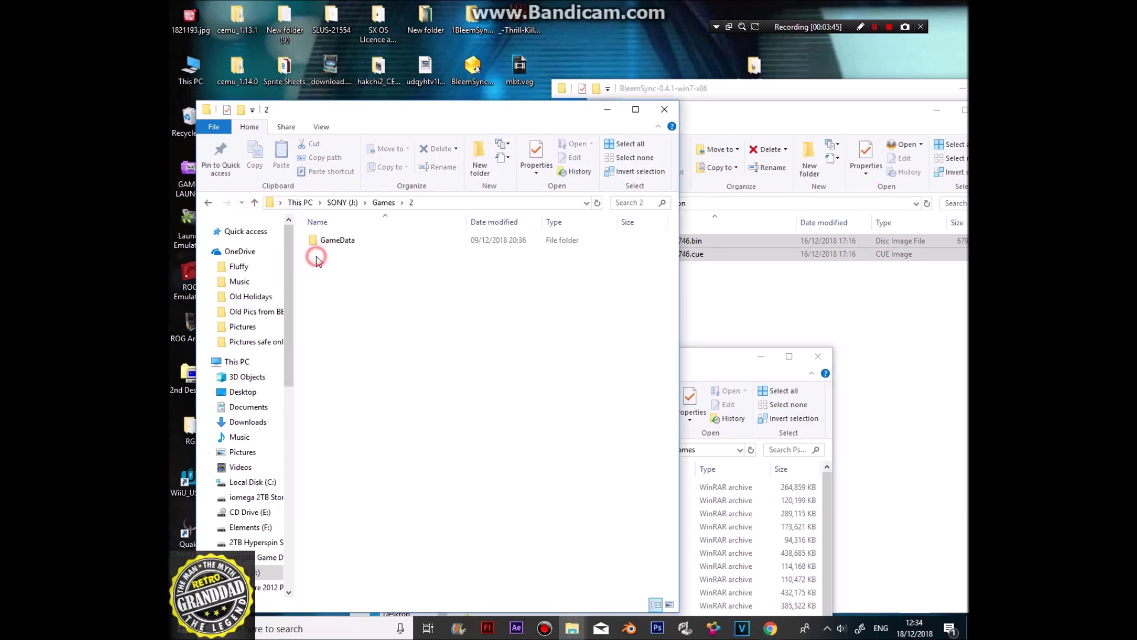
pyautogui.doubleClick(333, 246)
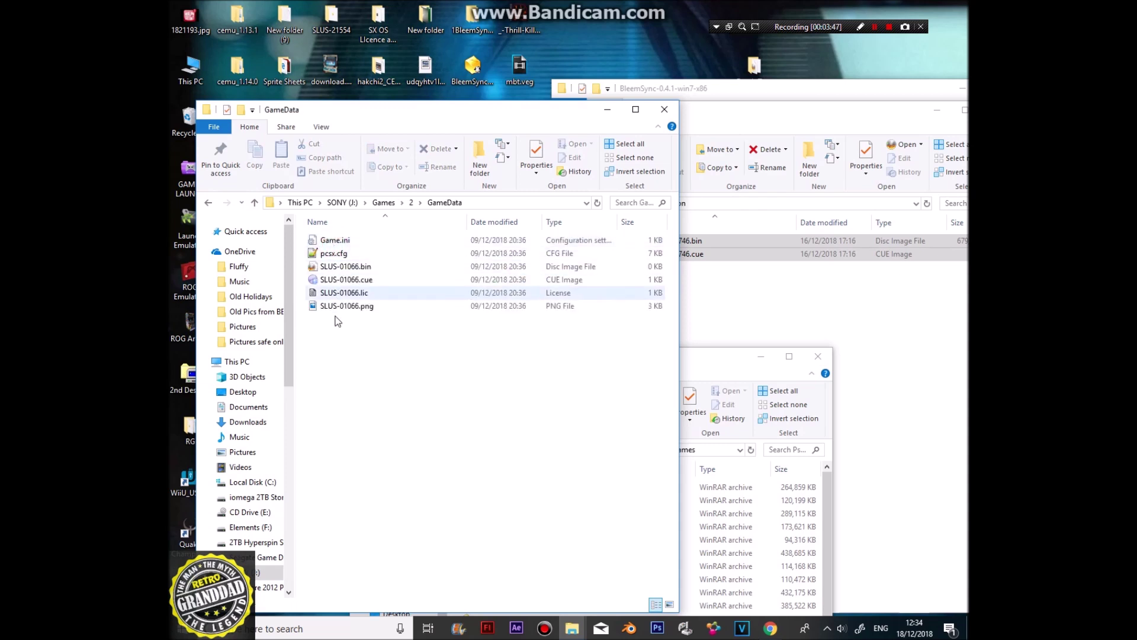
pyautogui.click(259, 204)
pyautogui.click(256, 203)
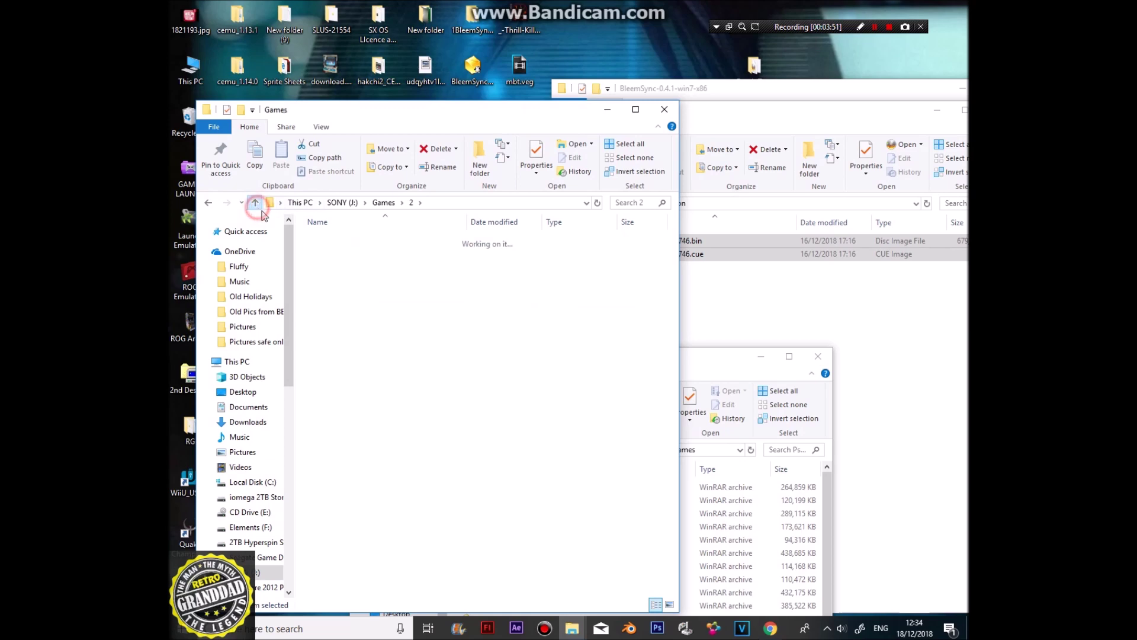
# - Copy folder 2 and paste four duplicates into the Games folder
pyautogui.rightClick(321, 256)
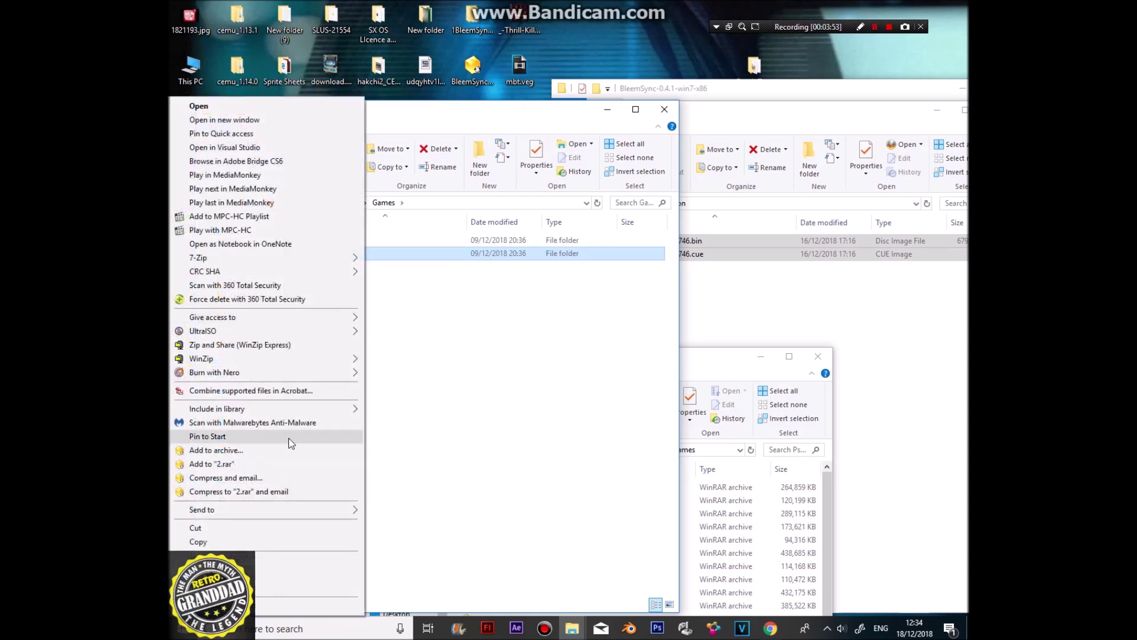
pyautogui.click(257, 542)
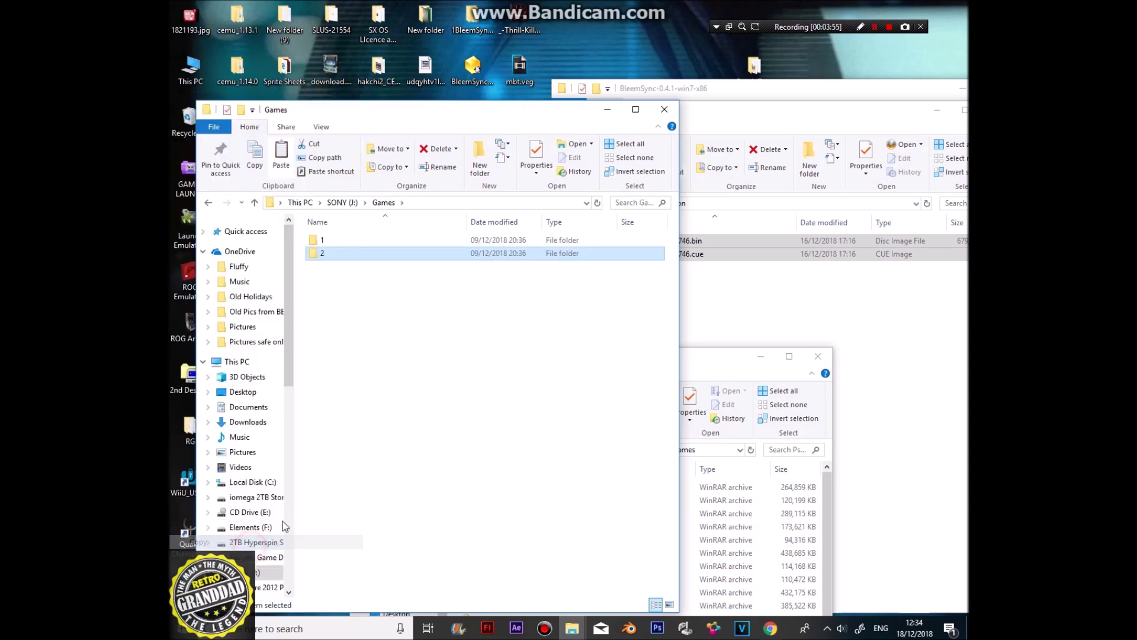
pyautogui.rightClick(314, 271)
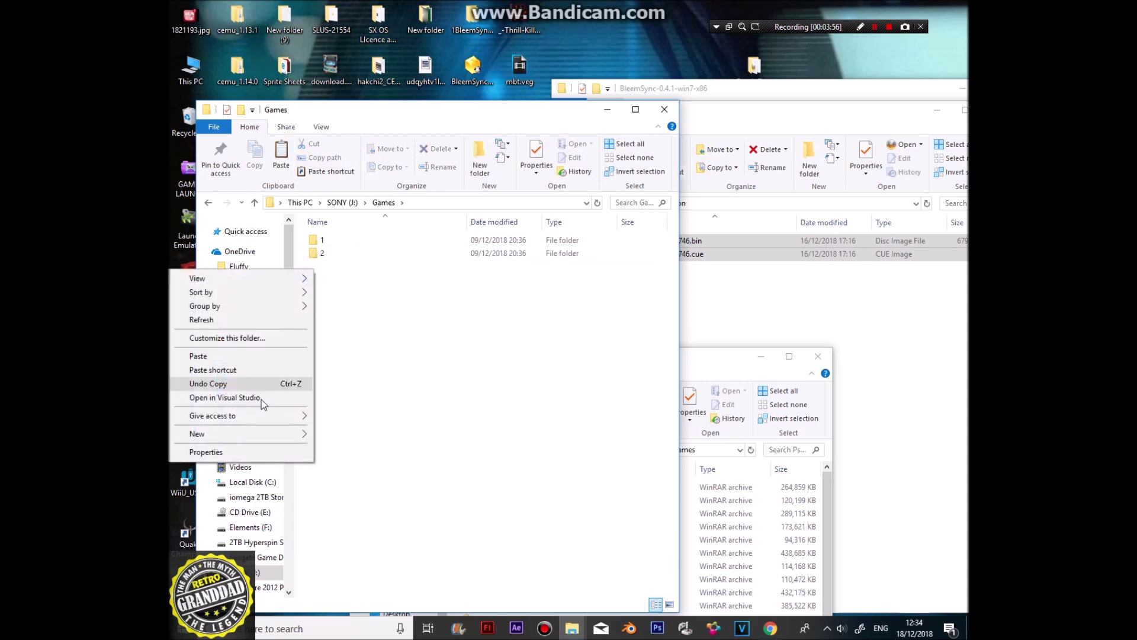
pyautogui.click(218, 356)
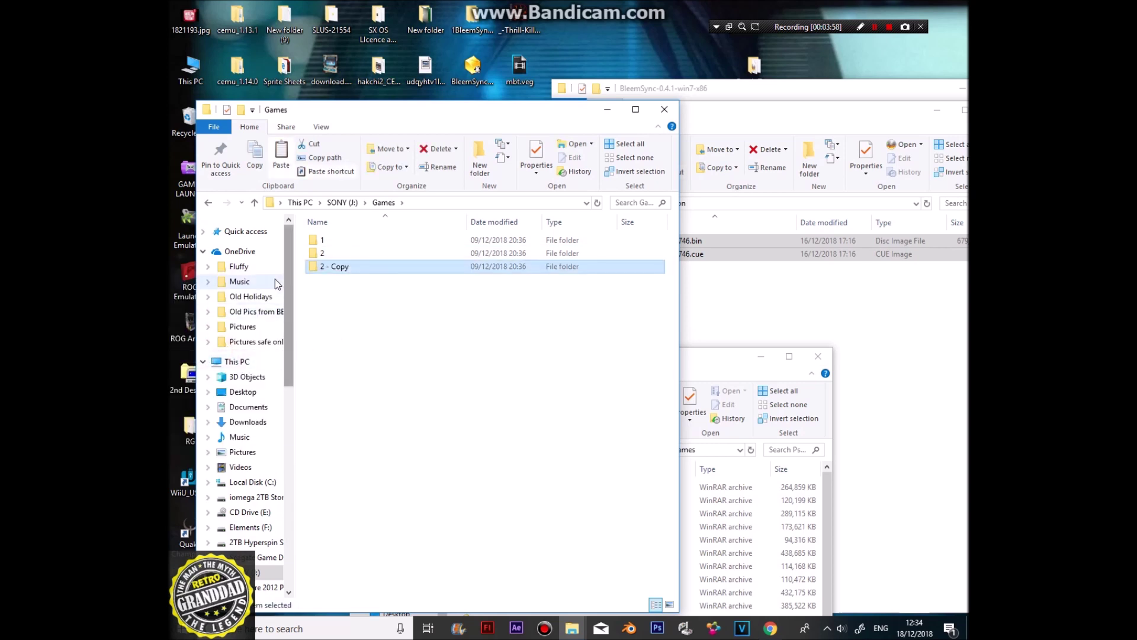
pyautogui.rightClick(330, 352)
pyautogui.click(233, 436)
pyautogui.rightClick(328, 339)
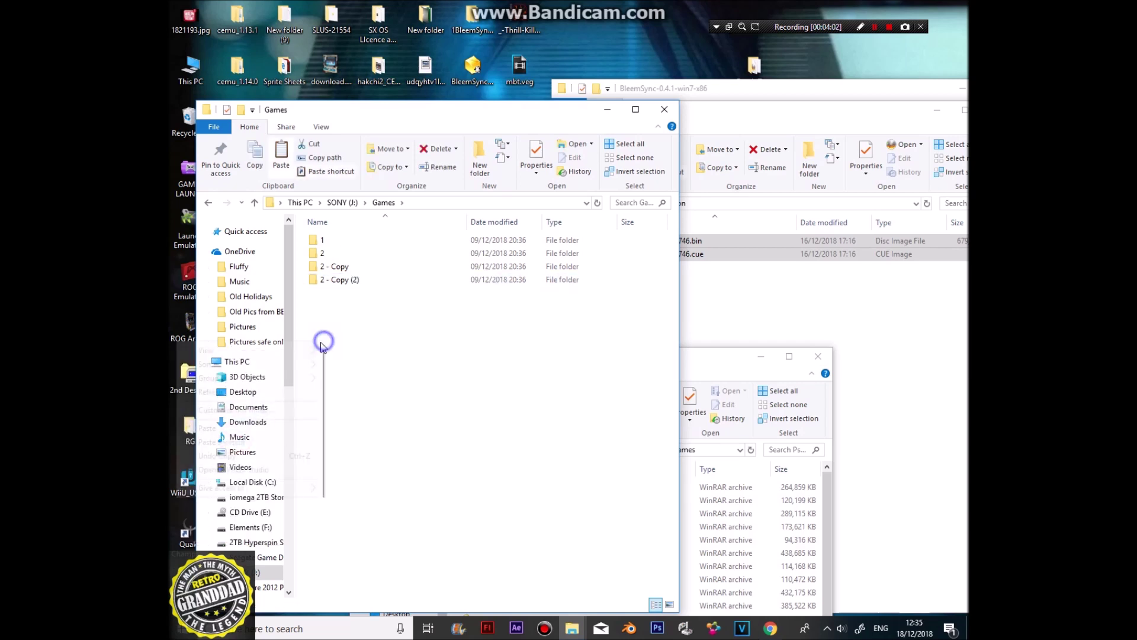
pyautogui.click(255, 429)
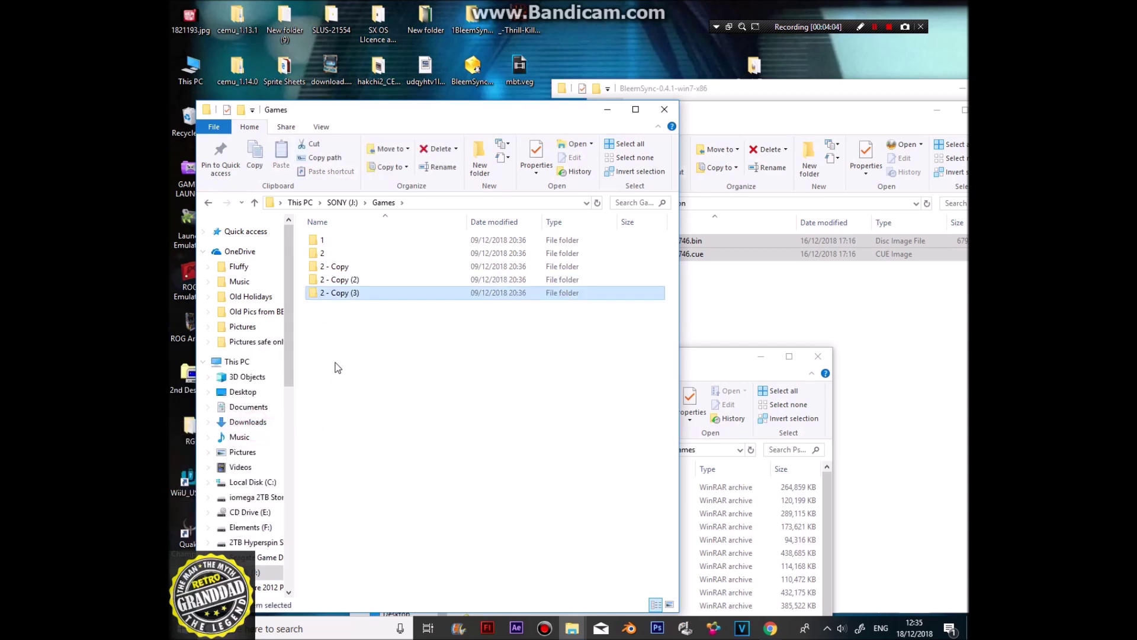
pyautogui.rightClick(329, 337)
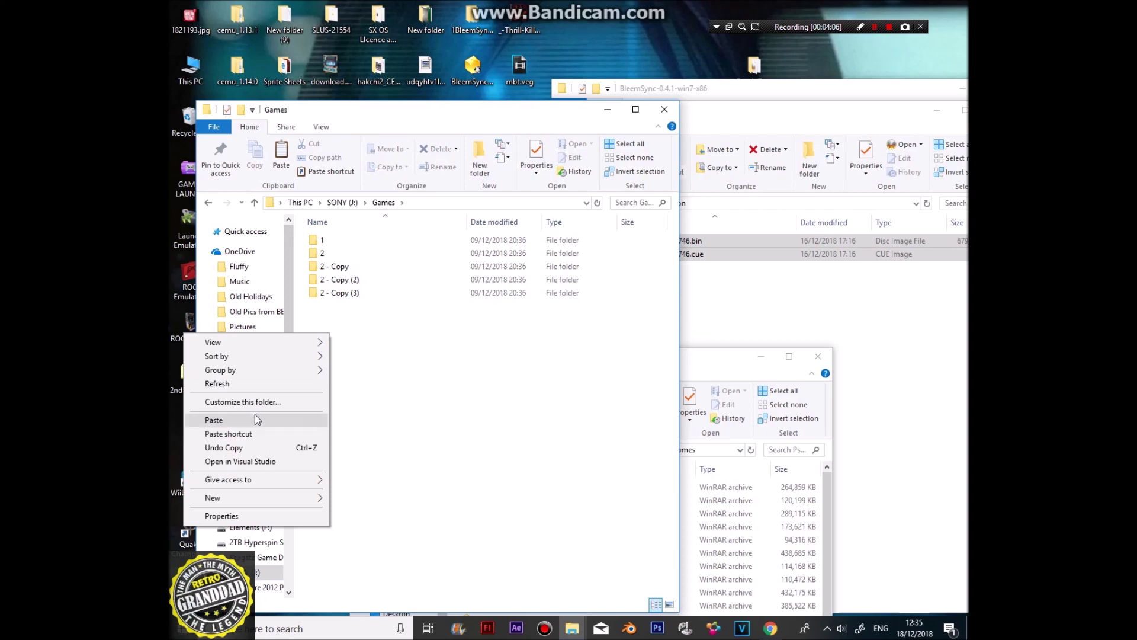
pyautogui.click(256, 418)
# - Rename the four folder 2 copies to 3, 4, 5 and 6
pyautogui.rightClick(342, 267)
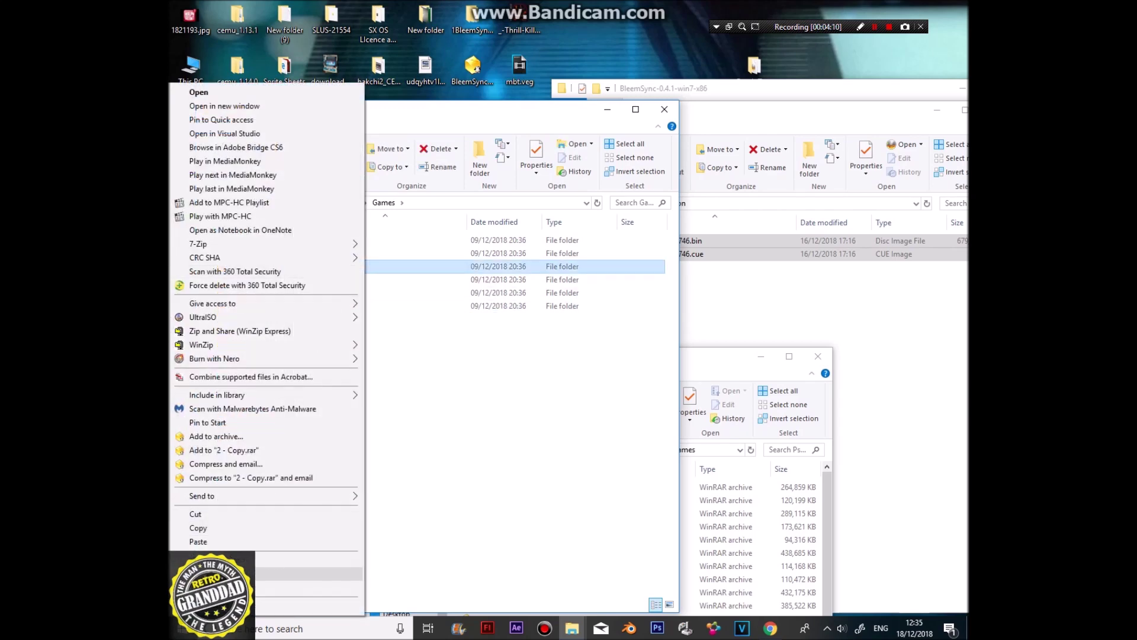
pyautogui.click(235, 588)
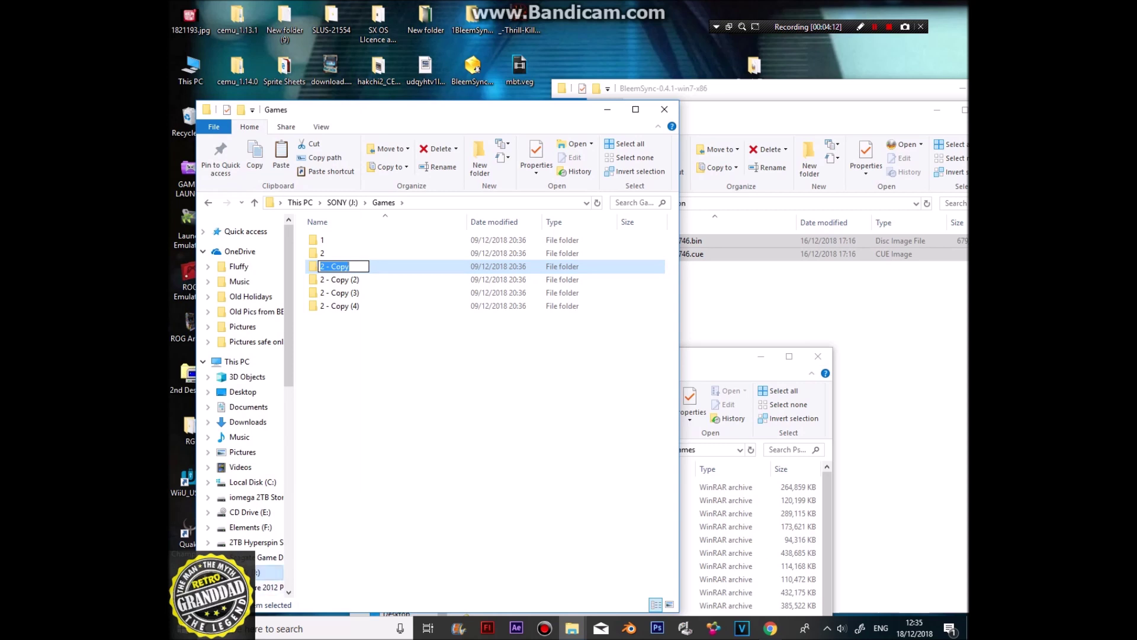
pyautogui.rightClick(350, 279)
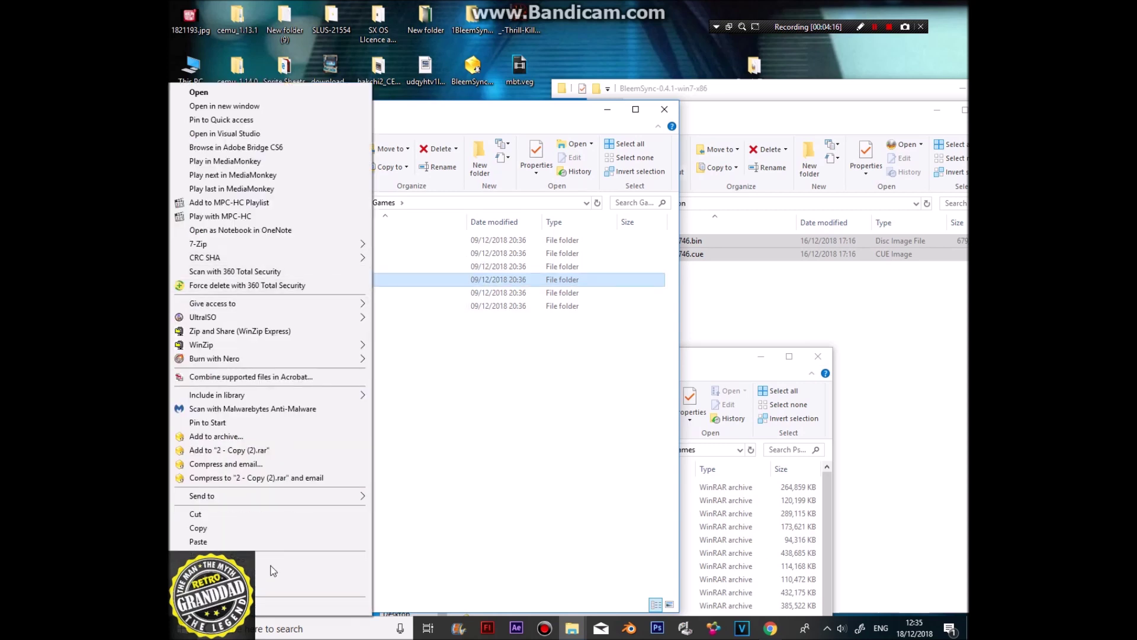
pyautogui.click(265, 581)
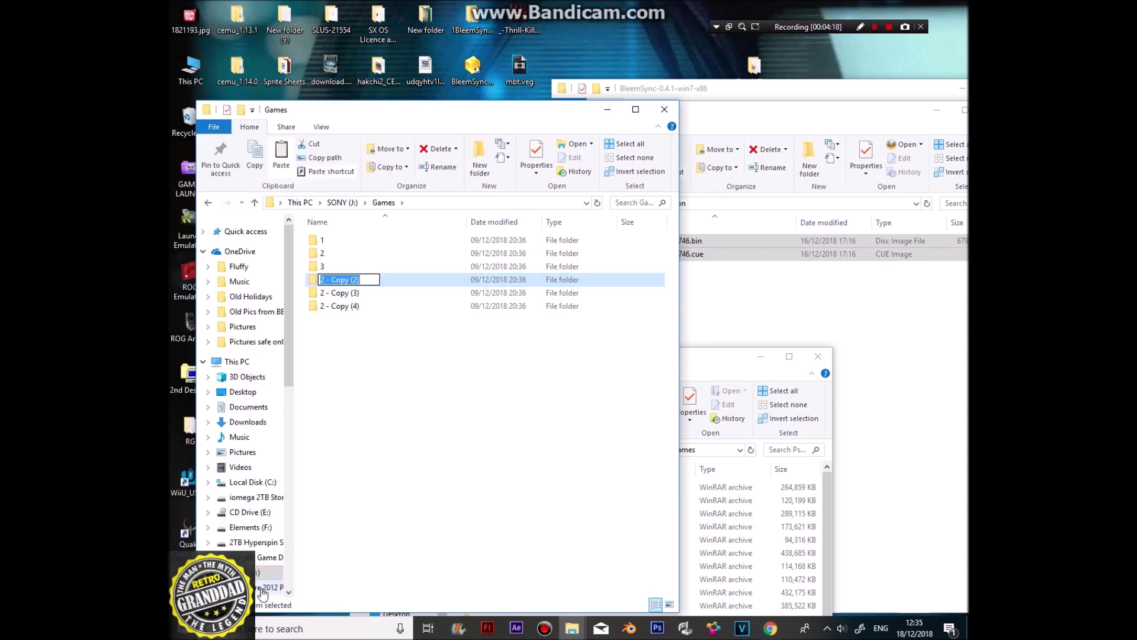
pyautogui.write('4')
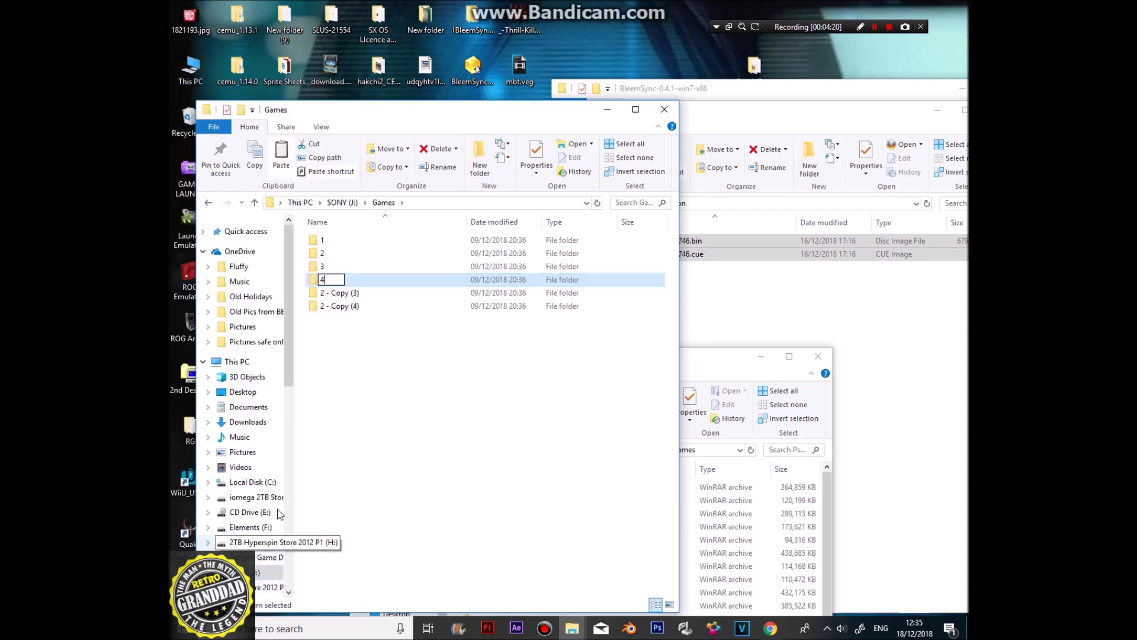
pyautogui.rightClick(349, 292)
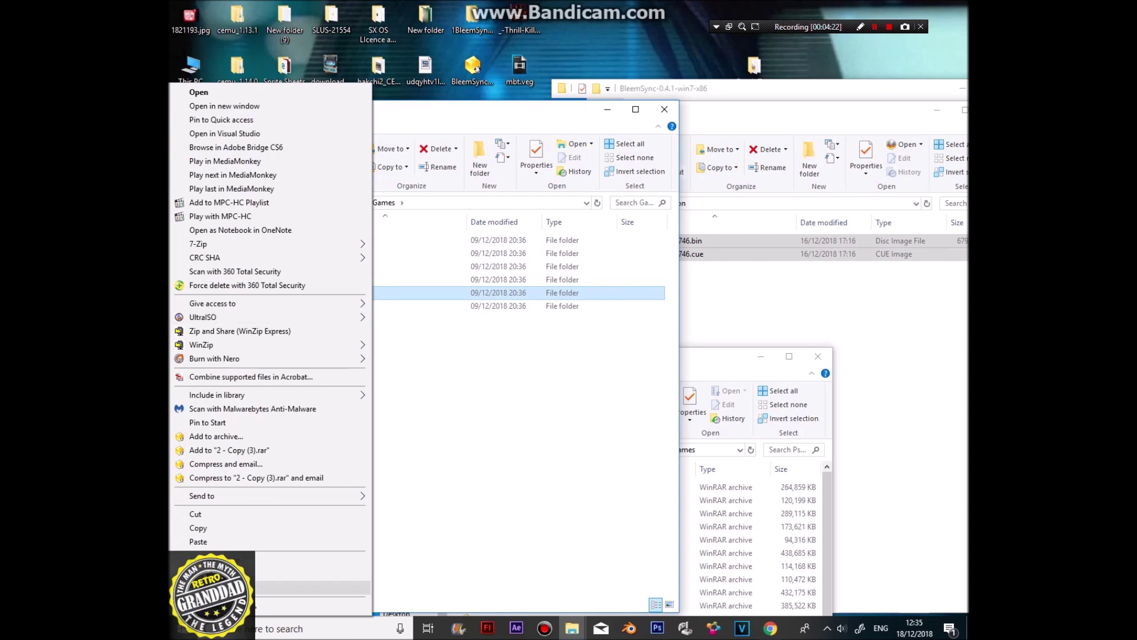
pyautogui.click(265, 588)
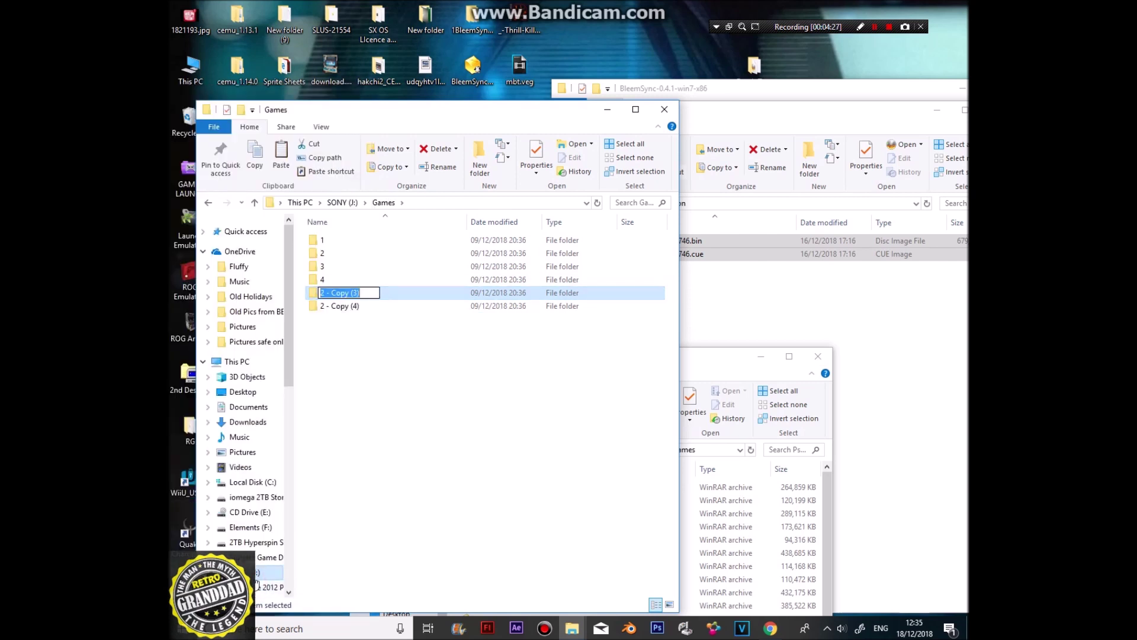
pyautogui.write('5')
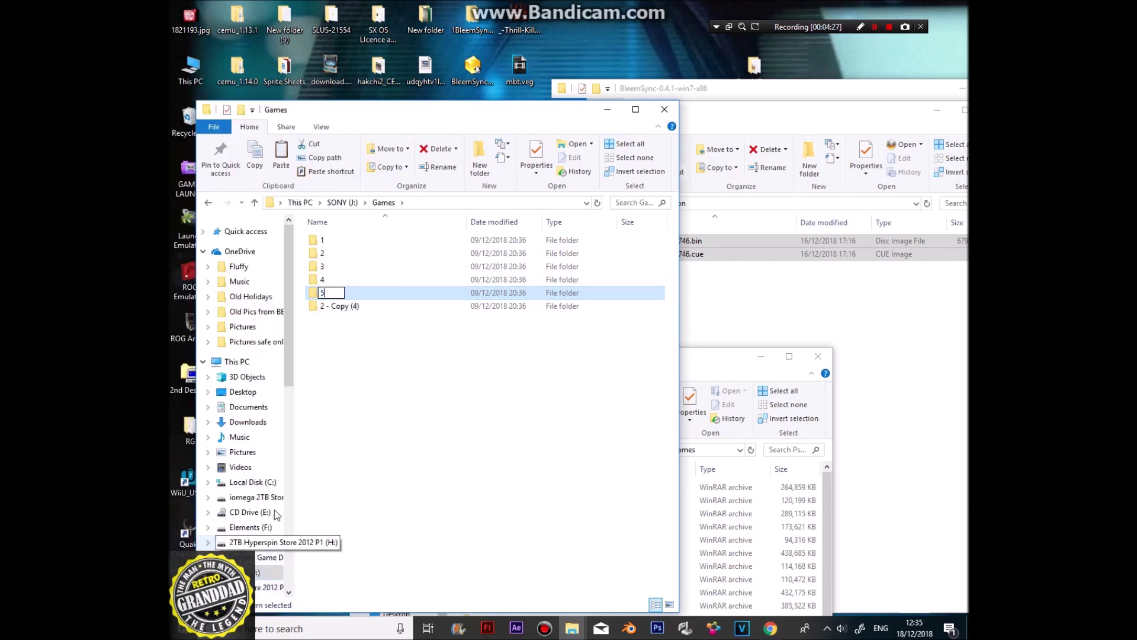
pyautogui.rightClick(338, 311)
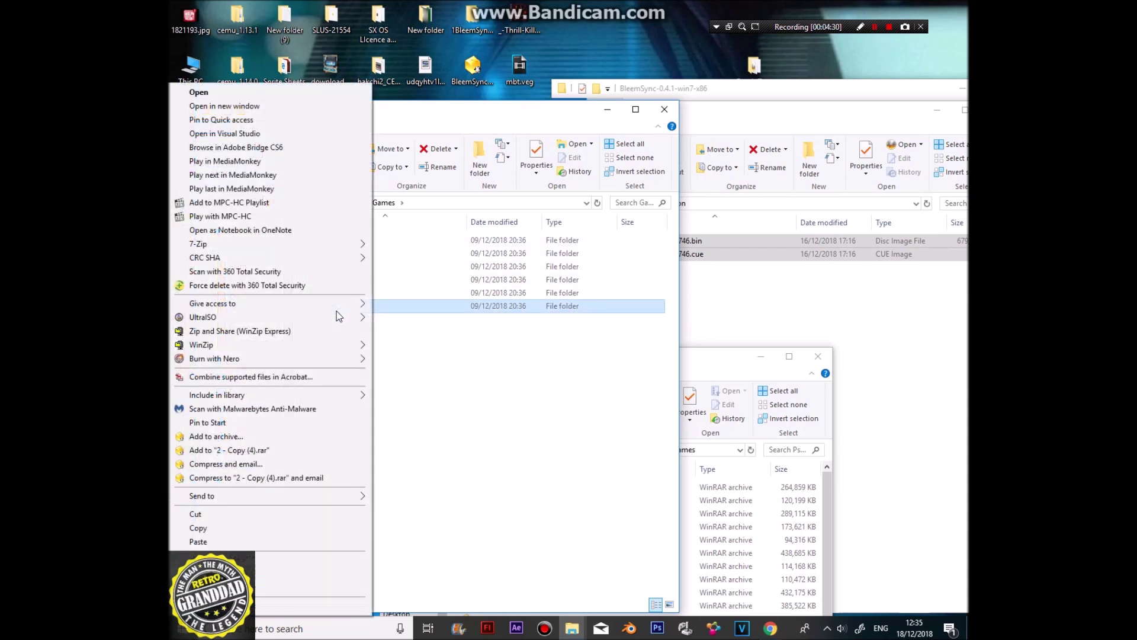
pyautogui.click(275, 583)
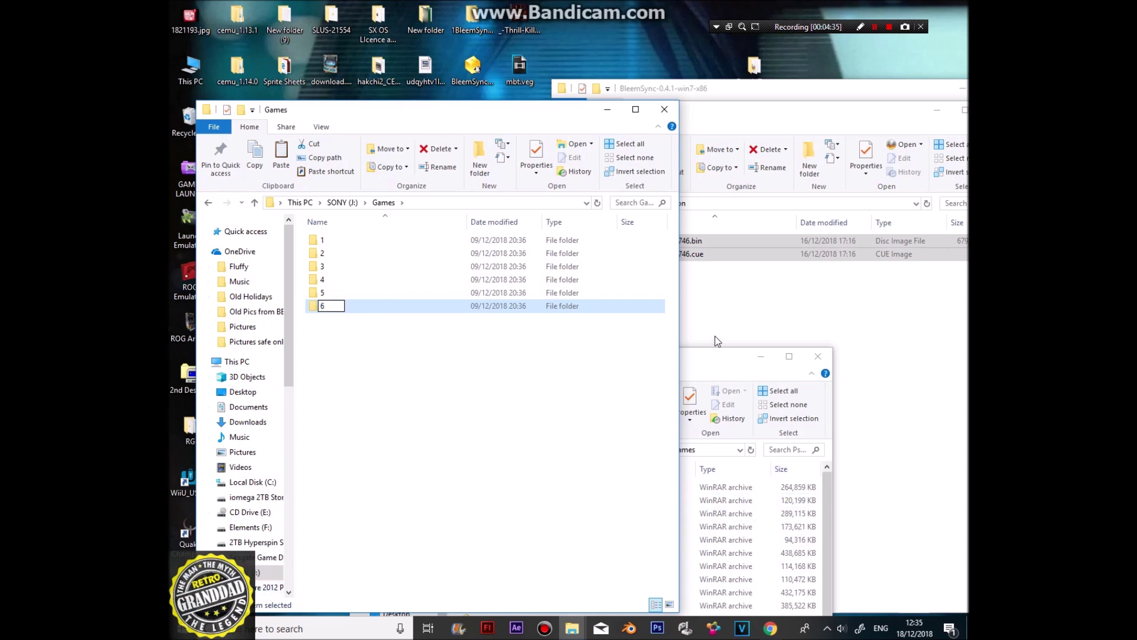
pyautogui.click(708, 368)
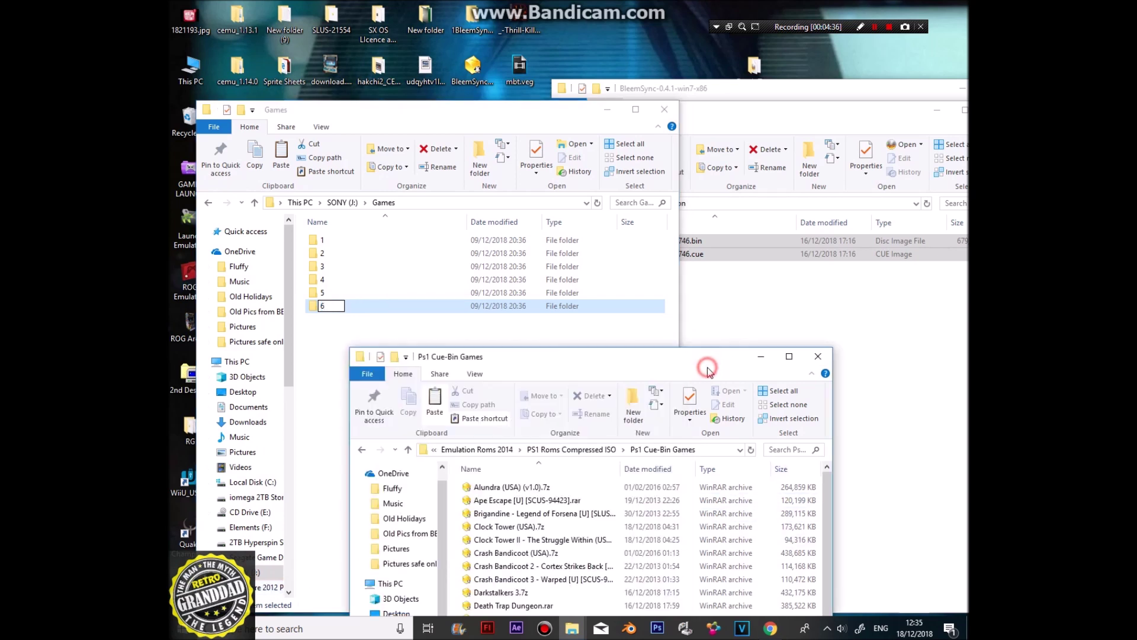
# - Permanently delete the five sample files from folder 2's GameData, keeping pcsx.cfg
pyautogui.doubleClick(328, 254)
pyautogui.doubleClick(338, 241)
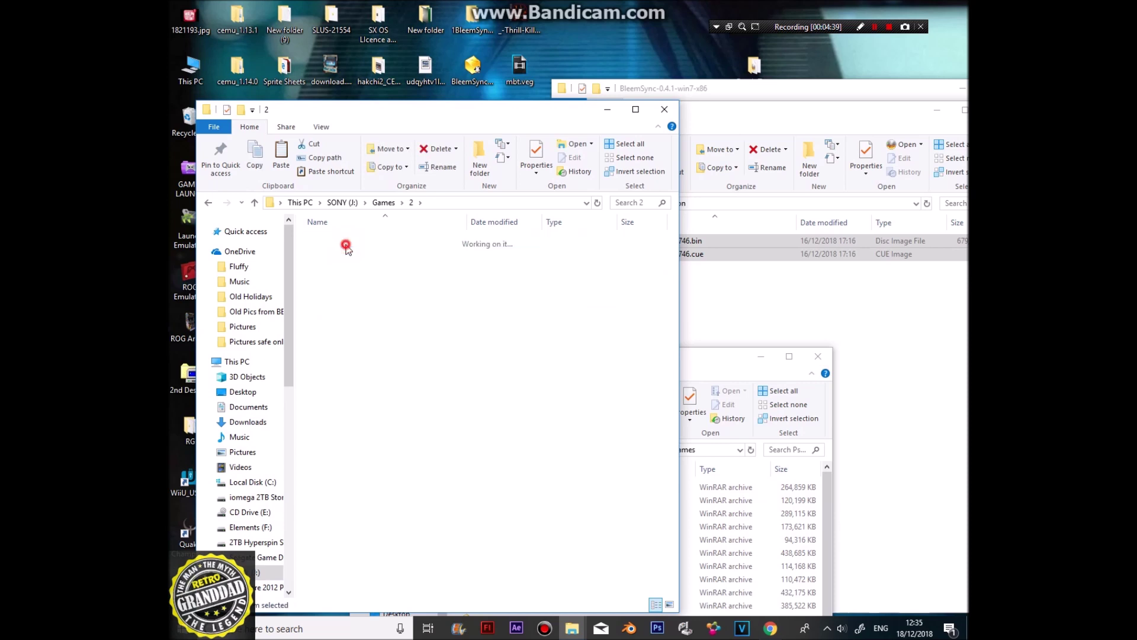
pyautogui.moveTo(339, 283); pyautogui.dragTo(348, 246)
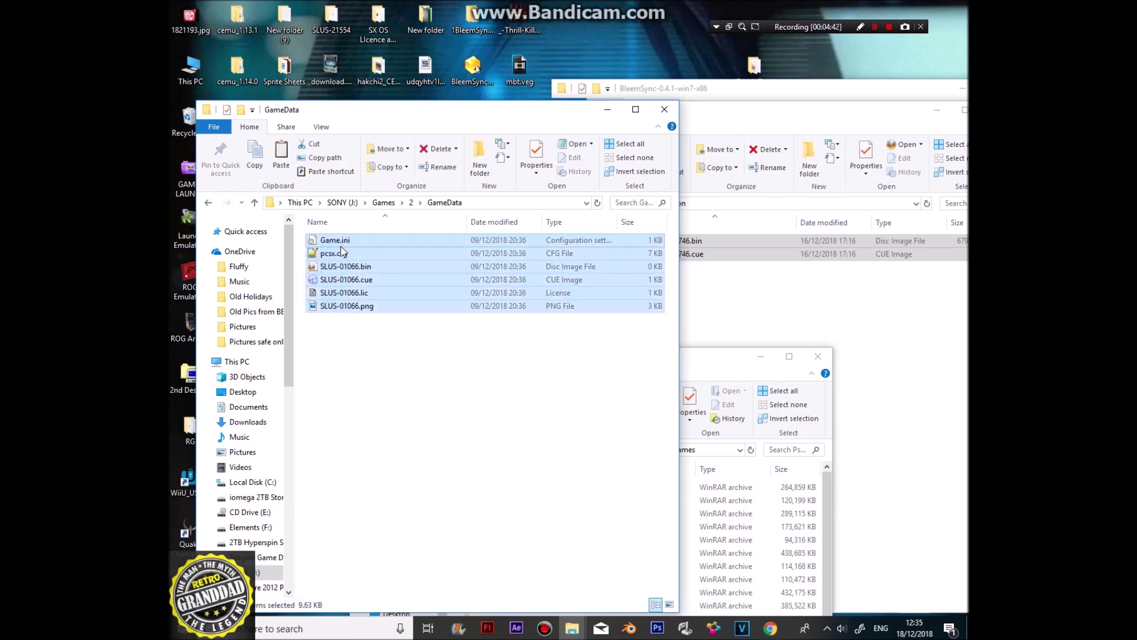
pyautogui.keyDown('ctrl'); pyautogui.click(341, 253); pyautogui.keyUp('ctrl')
pyautogui.rightClick(332, 298)
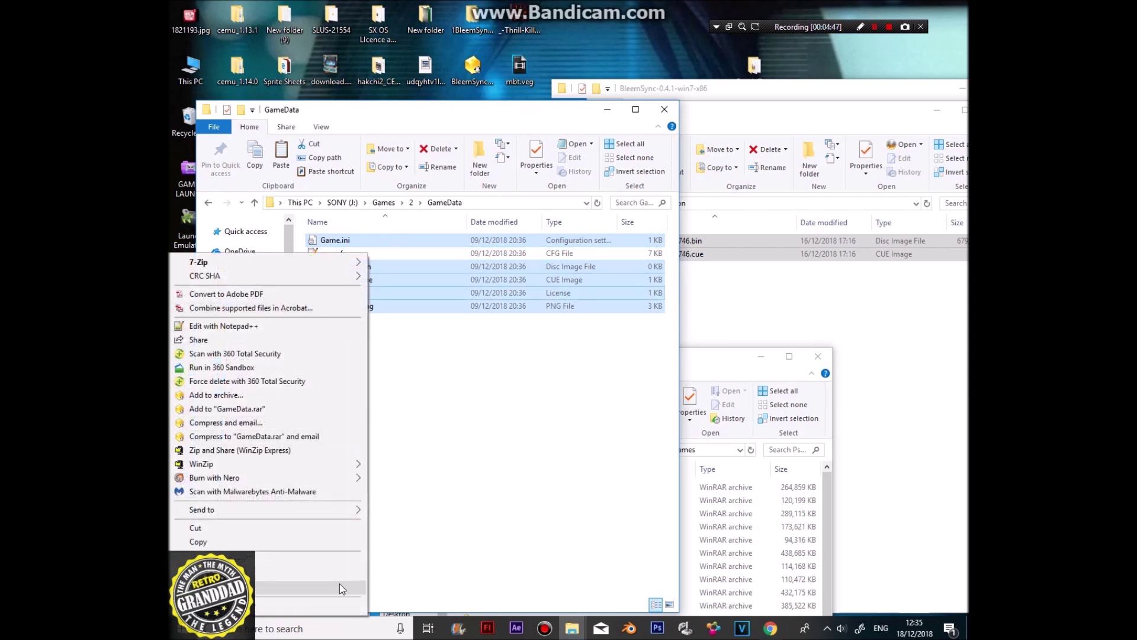
pyautogui.click(325, 572)
pyautogui.click(618, 323)
# - Clear out the old game files in folder 3's GameData
pyautogui.click(255, 202)
pyautogui.doubleClick(325, 240)
pyautogui.hotkey('ctrl', 'a')
pyautogui.rightClick(367, 254)
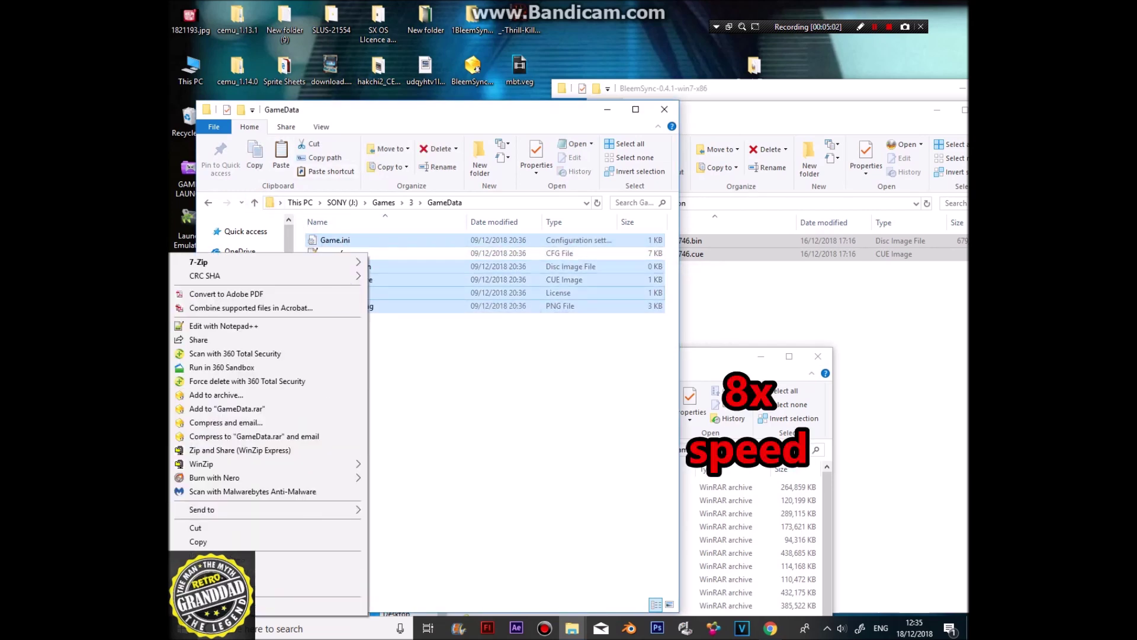
pyautogui.click(213, 574)
pyautogui.click(619, 323)
# - Clear out the old game files in folder 4's GameData
pyautogui.click(256, 202)
pyautogui.doubleClick(325, 279)
pyautogui.doubleClick(326, 240)
pyautogui.hotkey('ctrl', 'a')
pyautogui.press('Delete')
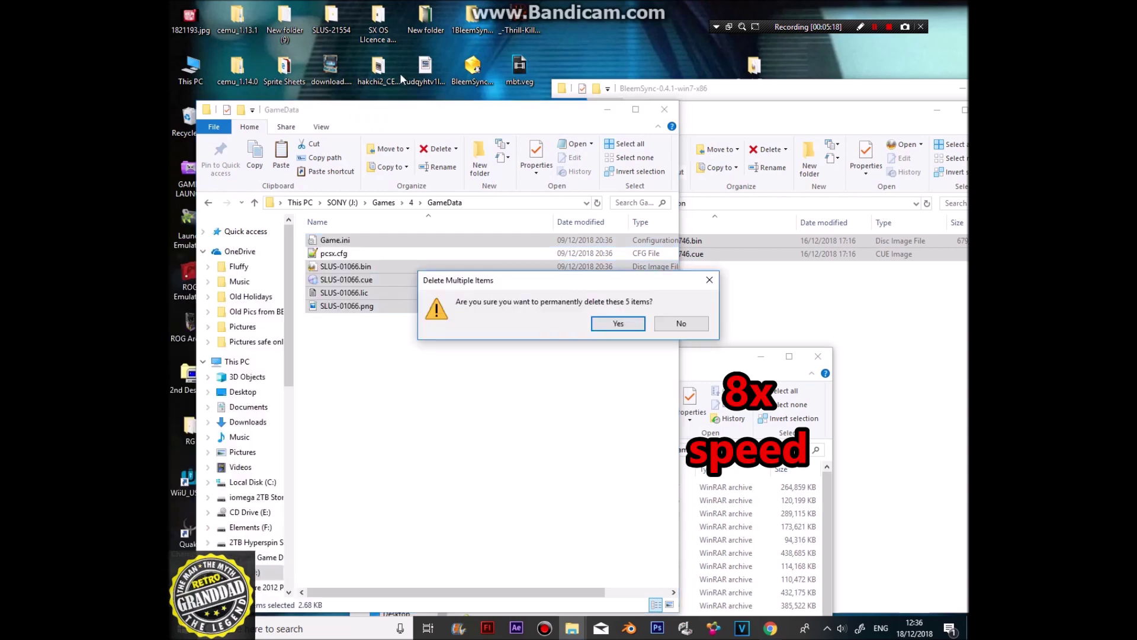
pyautogui.click(619, 323)
# - Clear out the old game files in folder 5's GameData
pyautogui.click(255, 202)
pyautogui.doubleClick(326, 292)
pyautogui.doubleClick(325, 240)
pyautogui.hotkey('ctrl', 'a')
pyautogui.rightClick(367, 254)
pyautogui.press('Delete')
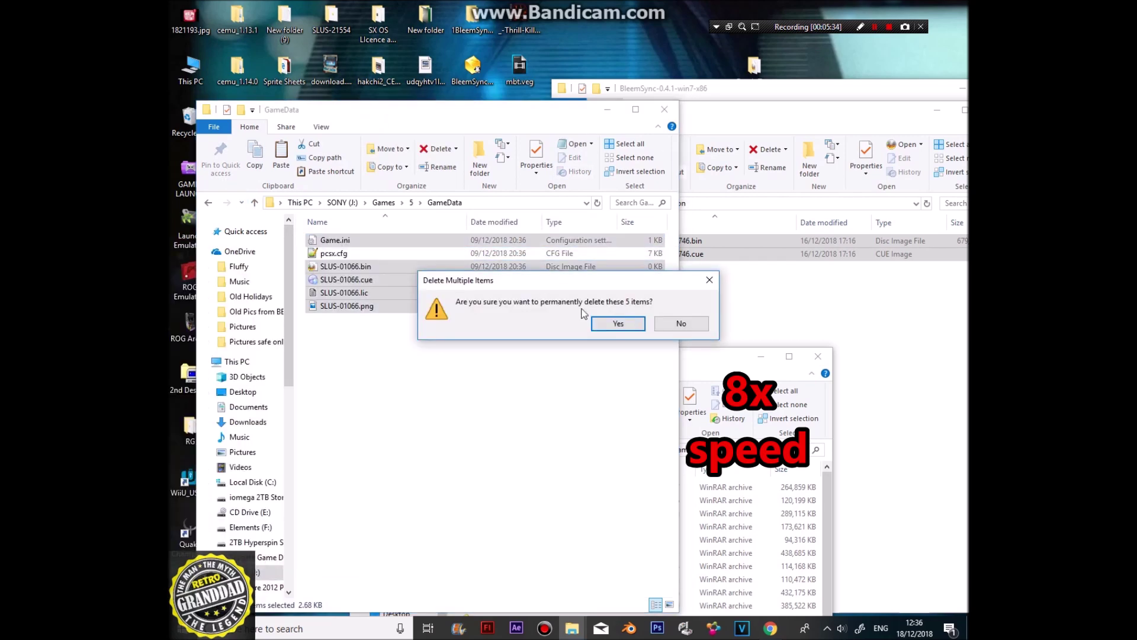
pyautogui.click(618, 323)
# - Delete folder 6's GameData files, leaving only pcsx.cfg, and reposition Ps1 Cue-Bin Games
pyautogui.click(256, 202)
pyautogui.click(256, 202)
pyautogui.doubleClick(325, 305)
pyautogui.doubleClick(325, 239)
pyautogui.hotkey('ctrl', 'a')
pyautogui.rightClick(367, 255)
pyautogui.press('Delete')
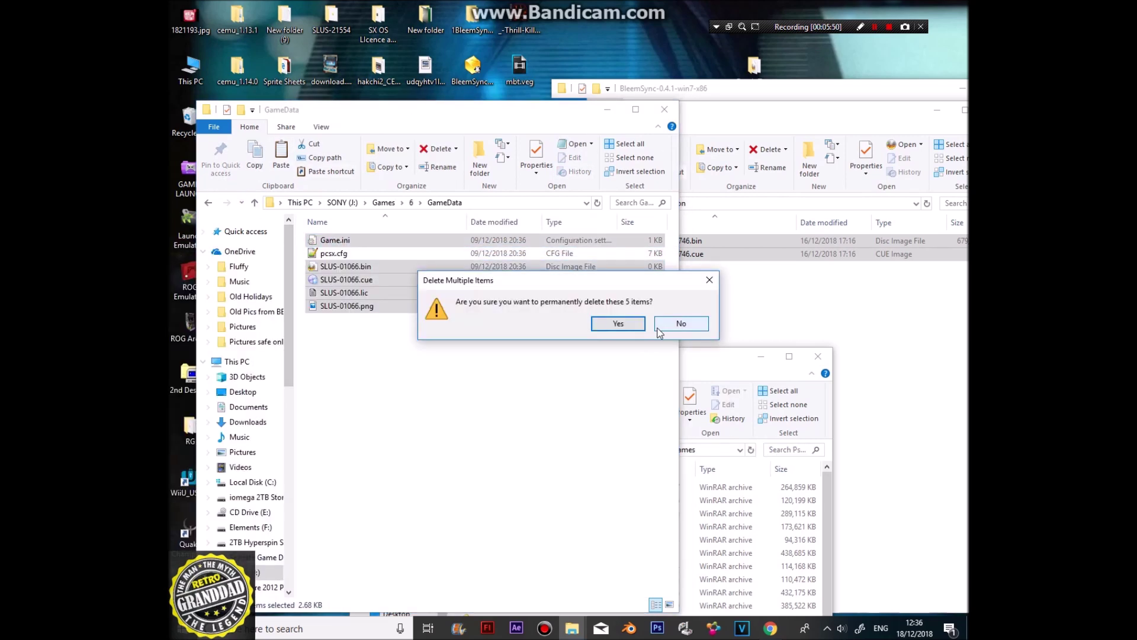
pyautogui.click(618, 323)
pyautogui.click(698, 358)
pyautogui.moveTo(463, 363); pyautogui.dragTo(535, 285)
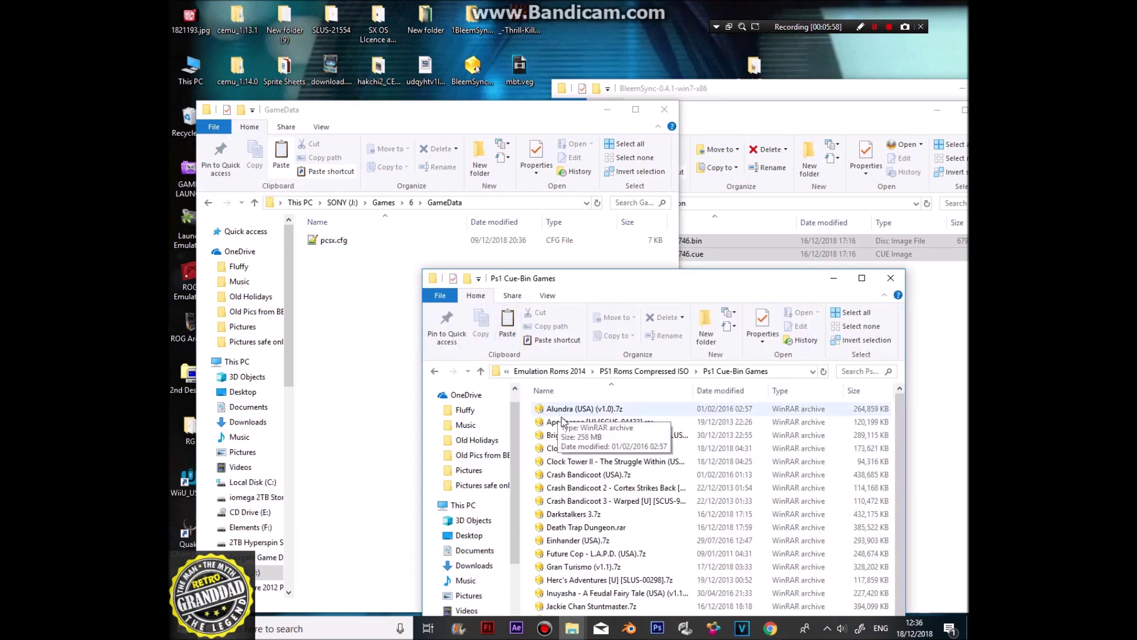
# - Extract the Darkstalkers 3 archive into its own folder with WinRAR
pyautogui.scroll(-2, 592, 500)
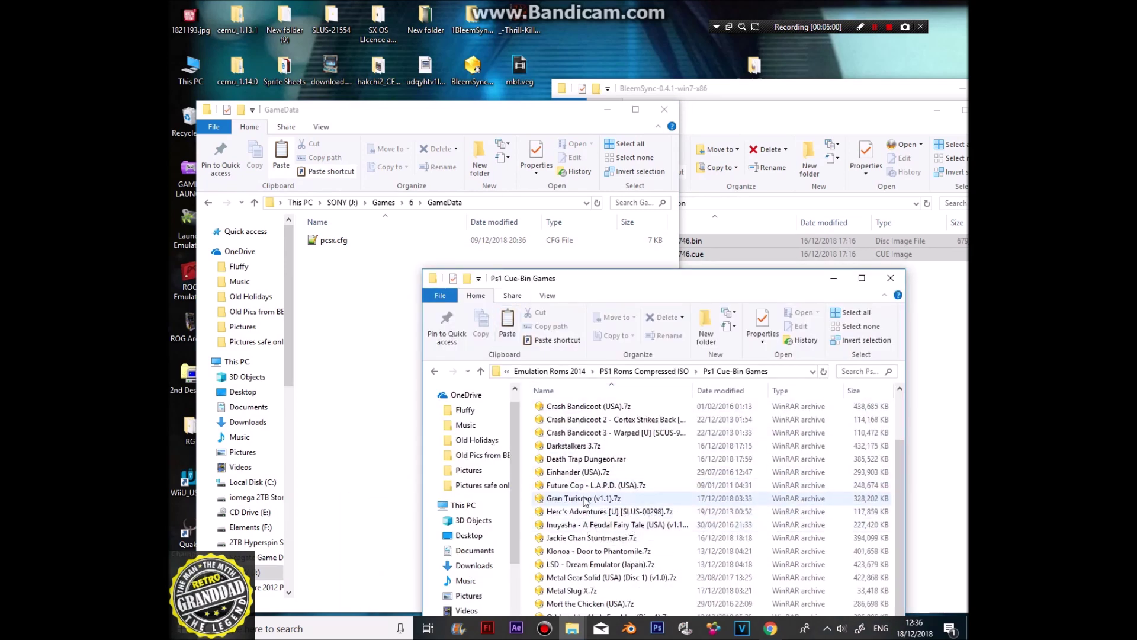
pyautogui.rightClick(575, 445)
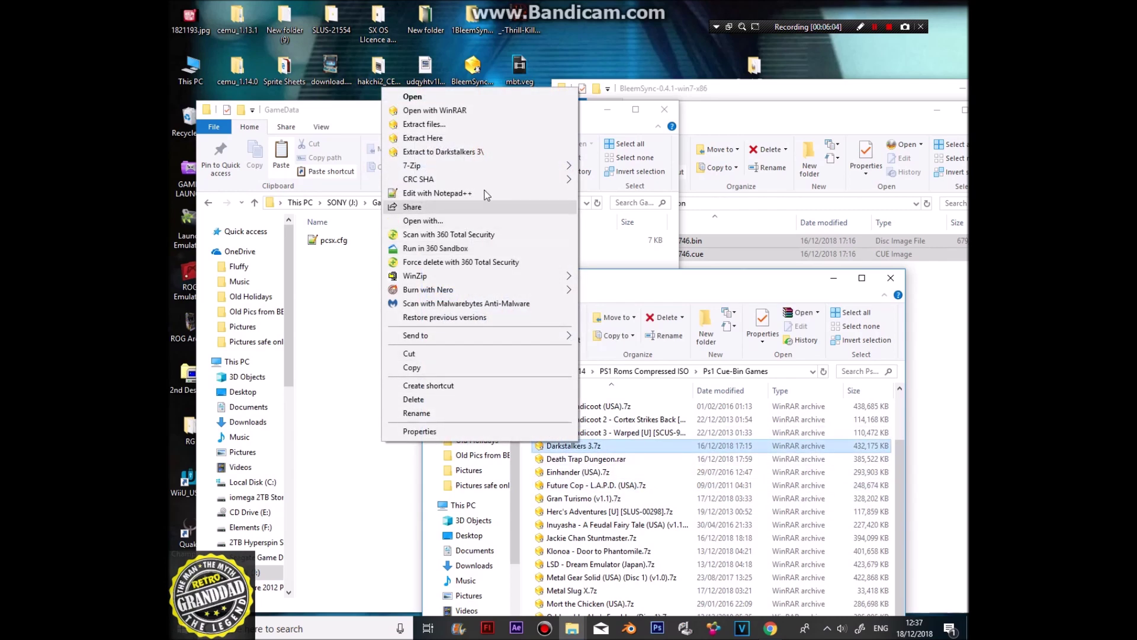
pyautogui.click(475, 152)
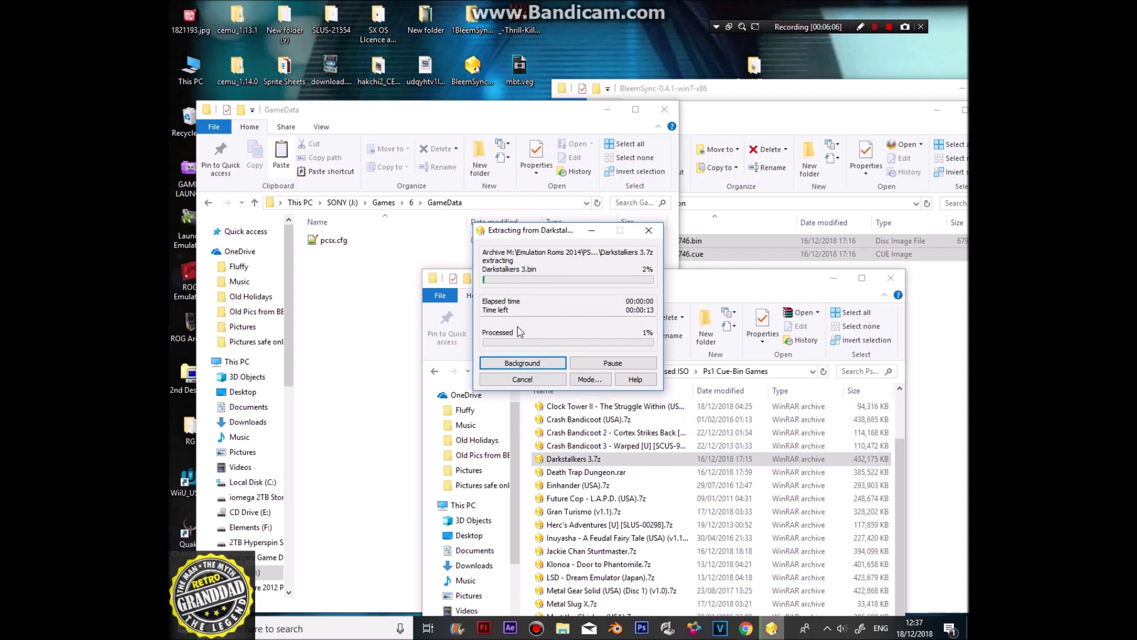
pyautogui.scroll(-1, 583, 527)
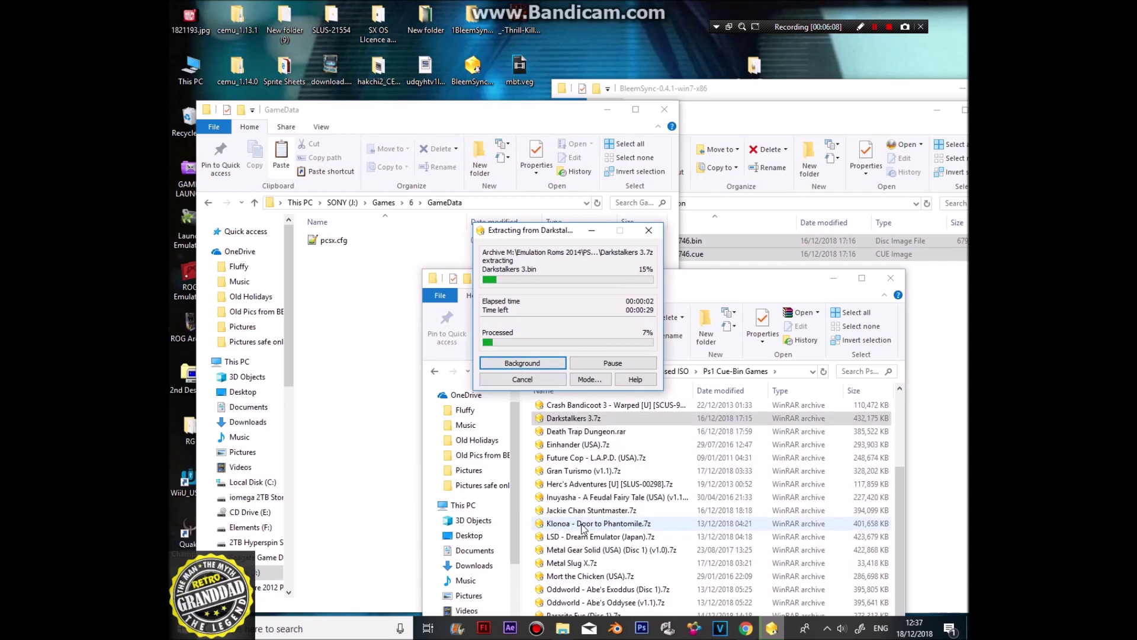
pyautogui.scroll(-1, 582, 539)
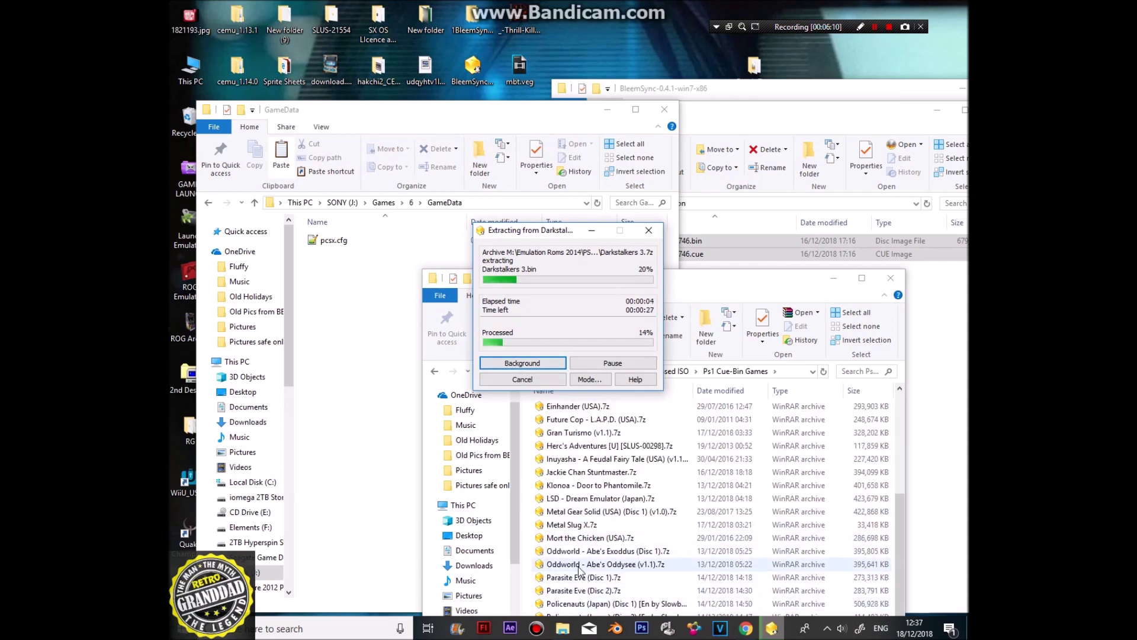
pyautogui.moveTo(722, 278); pyautogui.dragTo(723, 127)
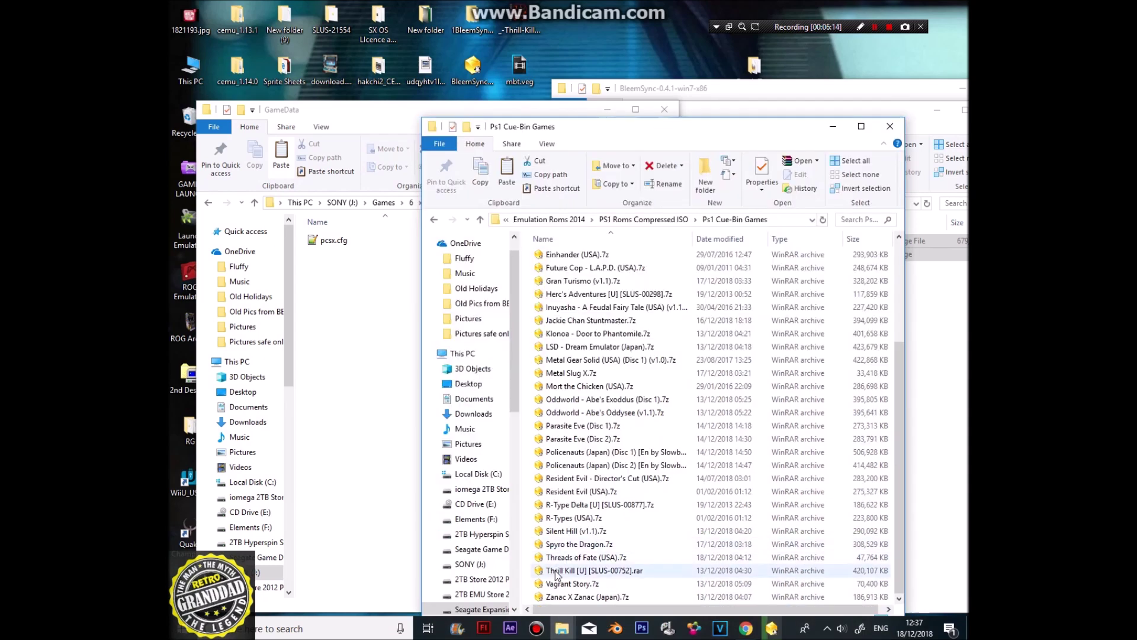
# - Extract LSD - Dream Emulator and R-Type Delta into their own folders
pyautogui.rightClick(563, 347)
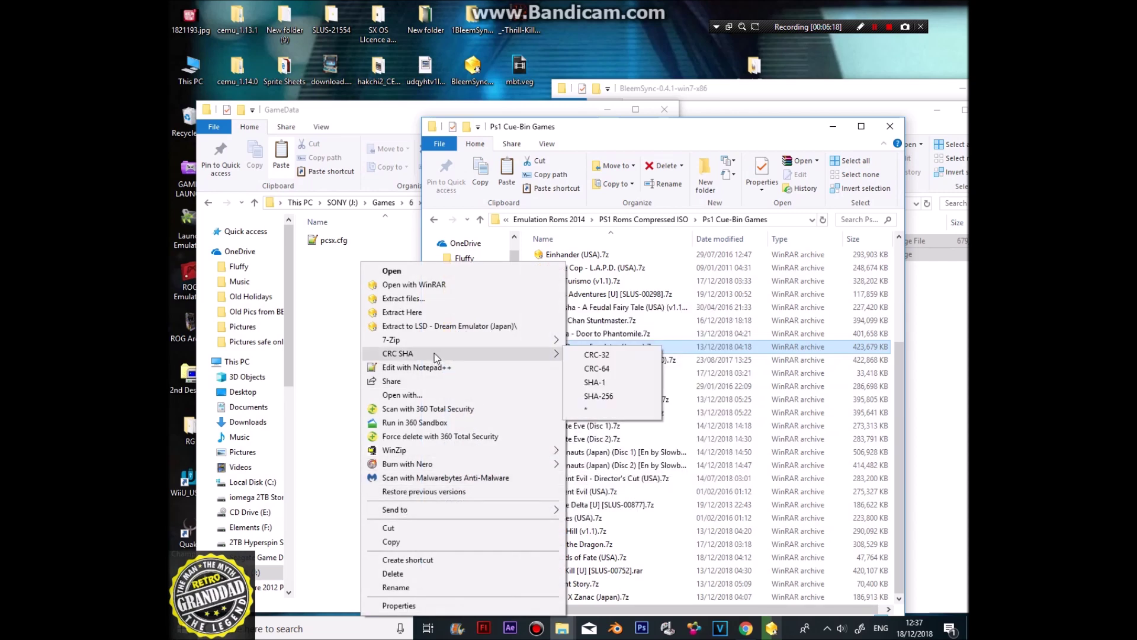
pyautogui.click(433, 325)
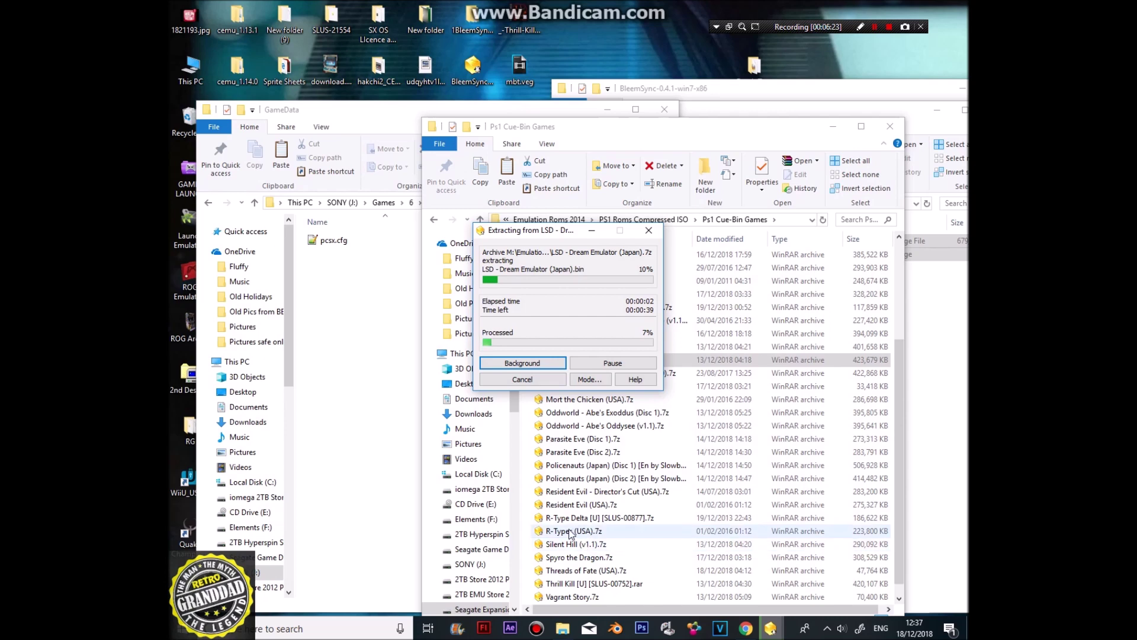
pyautogui.click(570, 519)
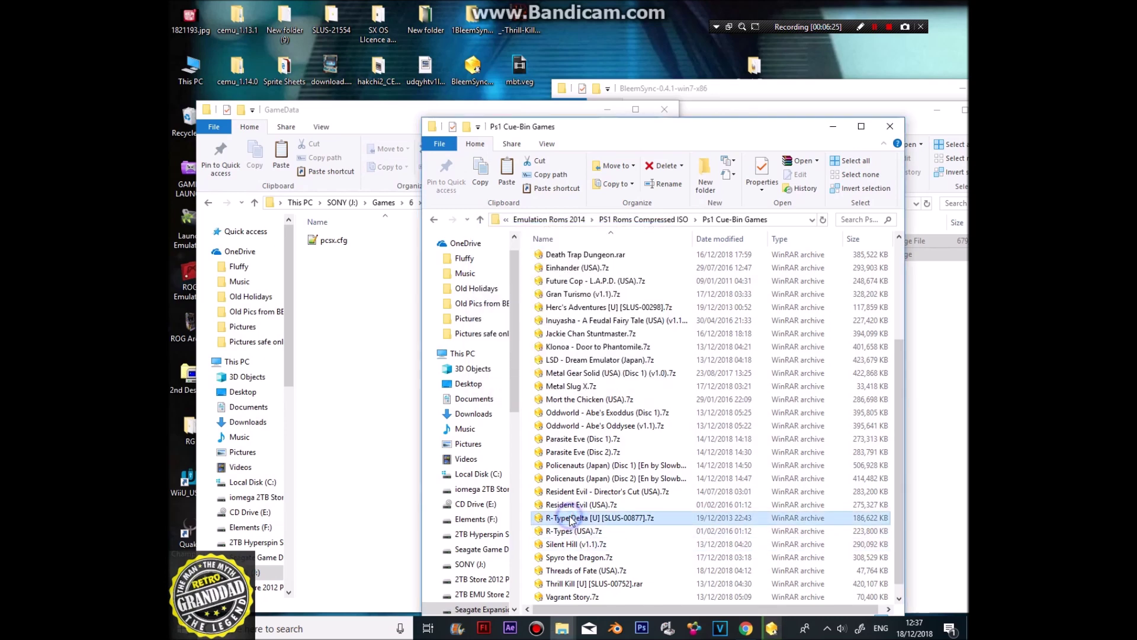
pyautogui.rightClick(571, 519)
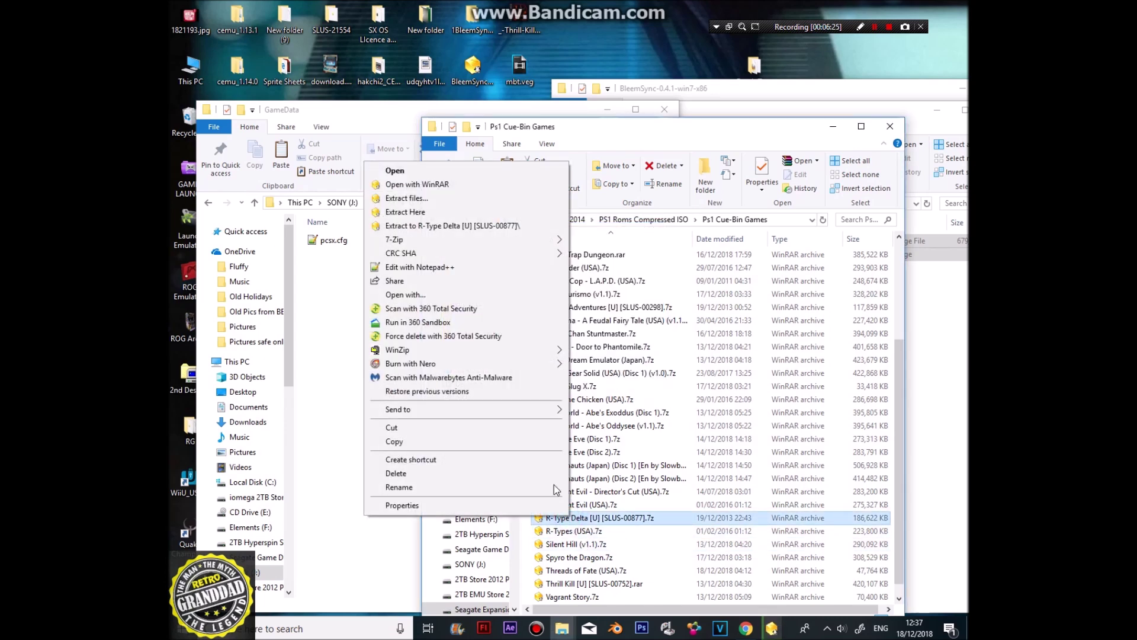
pyautogui.click(438, 228)
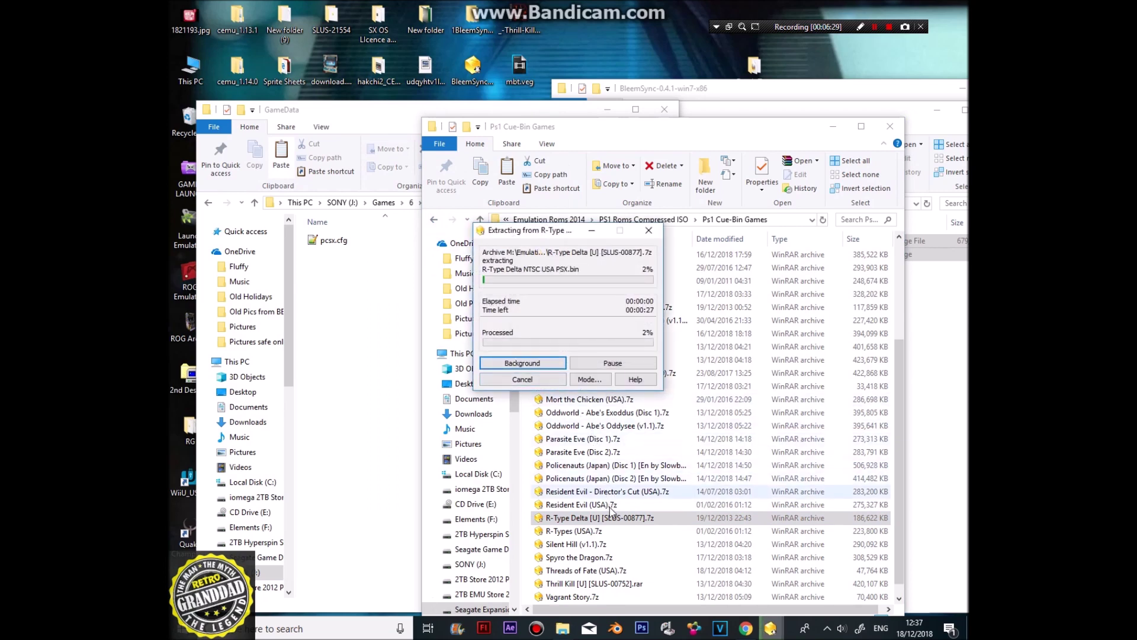
# - Extract Silent Hill and Thrill Kill into their own folders
pyautogui.rightClick(582, 545)
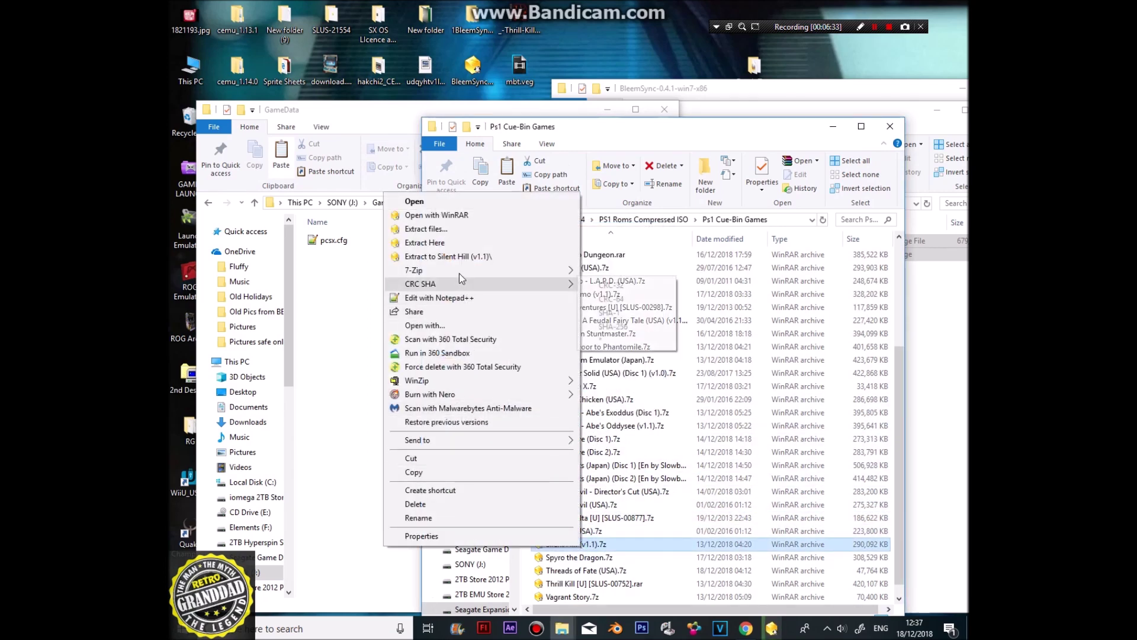
pyautogui.click(462, 256)
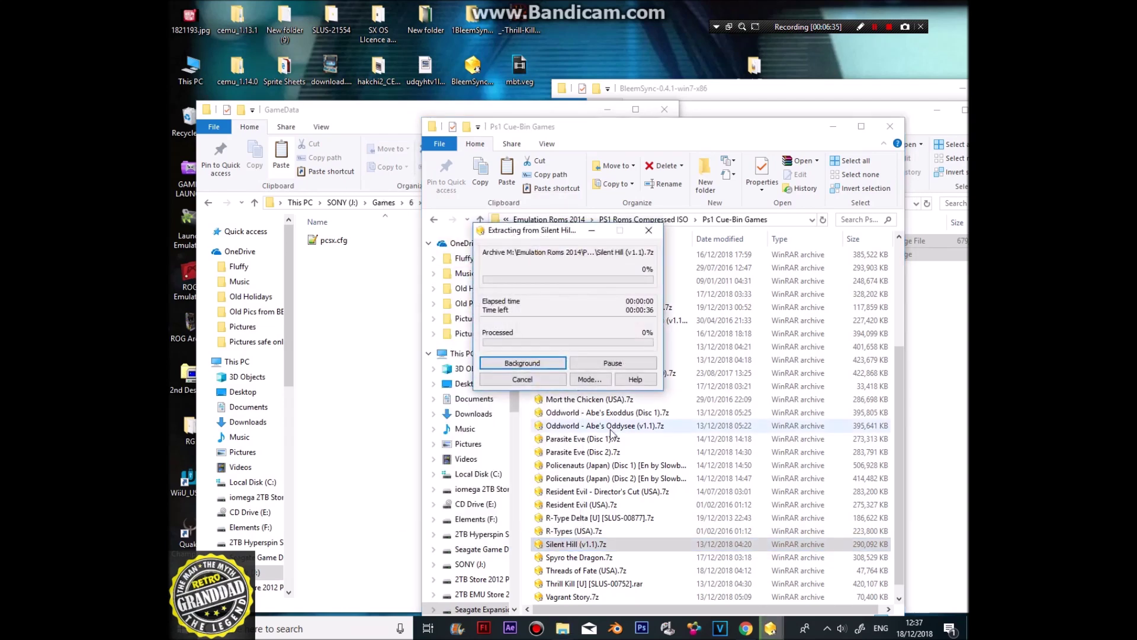
pyautogui.click(567, 584)
pyautogui.rightClick(568, 584)
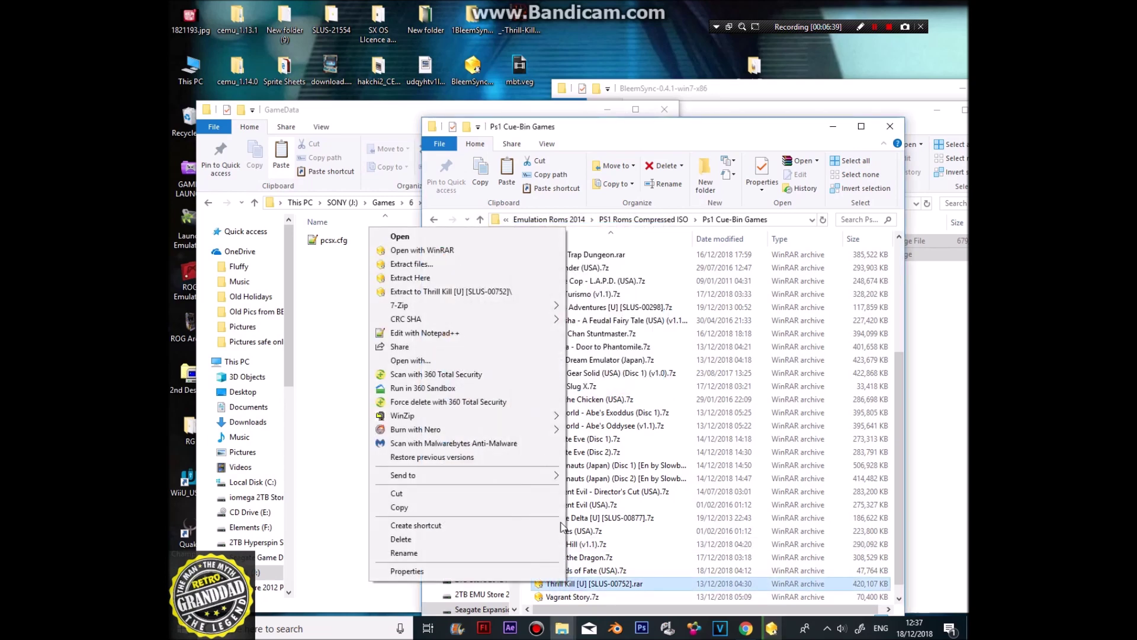
pyautogui.click(468, 293)
# - Bring up the Jackie Chan Stuntmaster archive's options, then dismiss them without extracting
pyautogui.moveTo(899, 458); pyautogui.dragTo(891, 359)
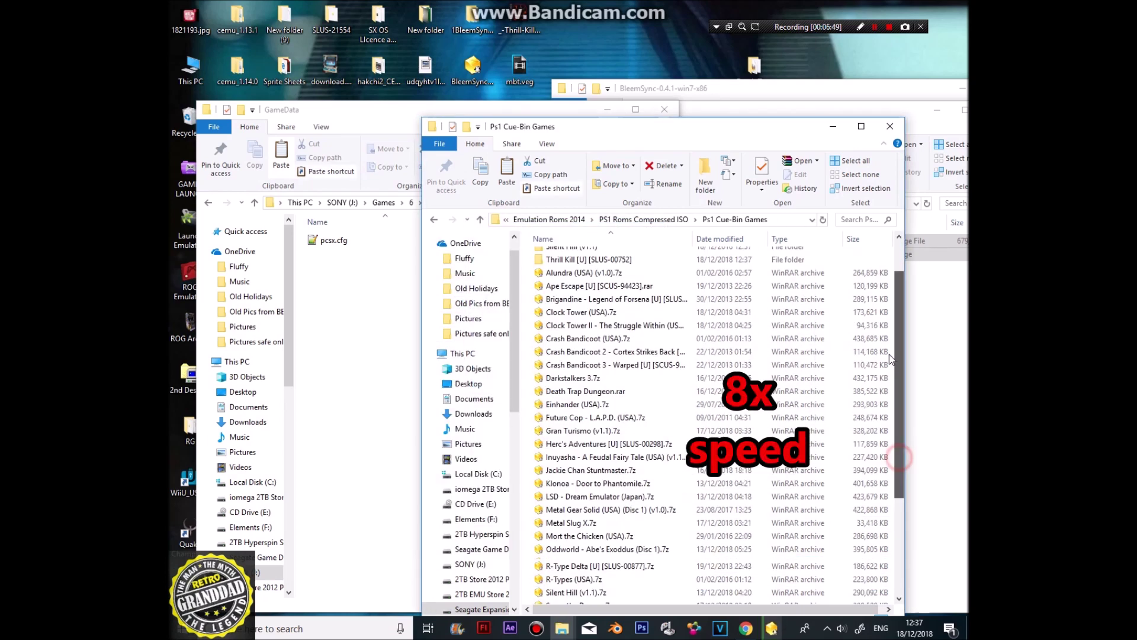
pyautogui.moveTo(770, 627)
pyautogui.moveTo(697, 585)
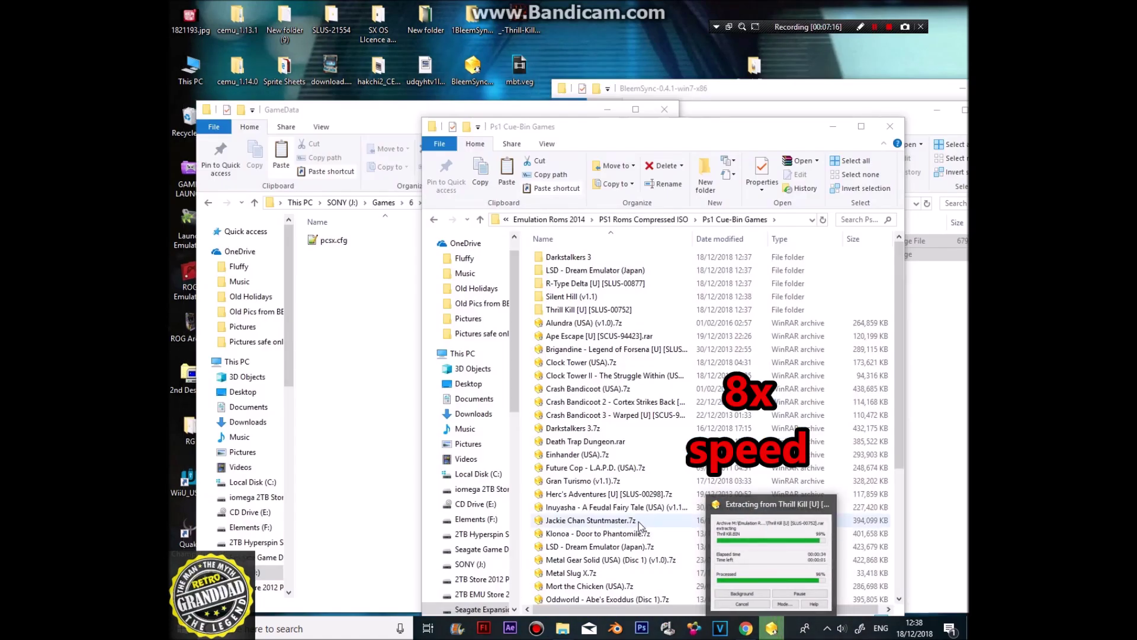
pyautogui.rightClick(622, 520)
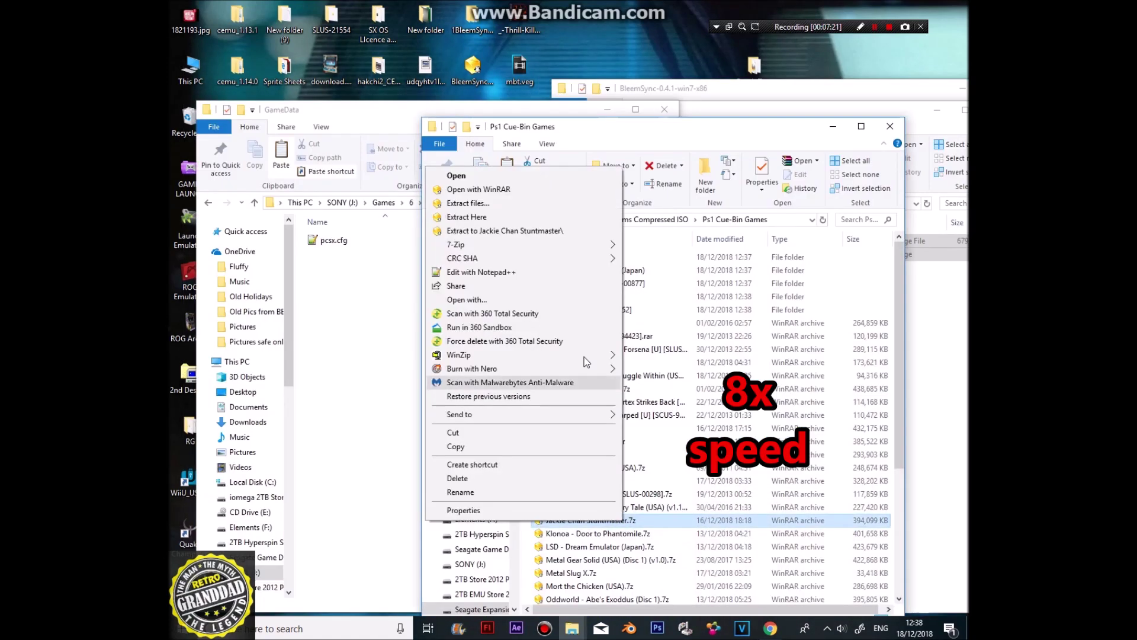
pyautogui.press('Escape')
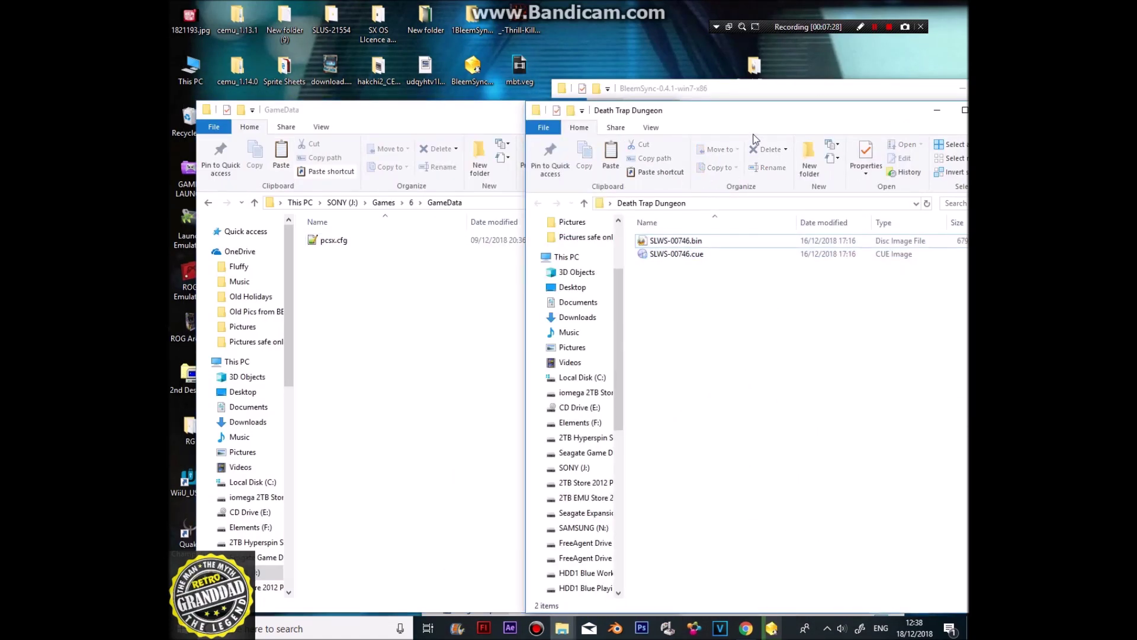
# - Copy the Darkstalkers 3 bin and cue files, without readme.html, into Games\2\GameData
pyautogui.click(384, 202)
pyautogui.doubleClick(317, 241)
pyautogui.click(328, 242)
pyautogui.doubleClick(328, 242)
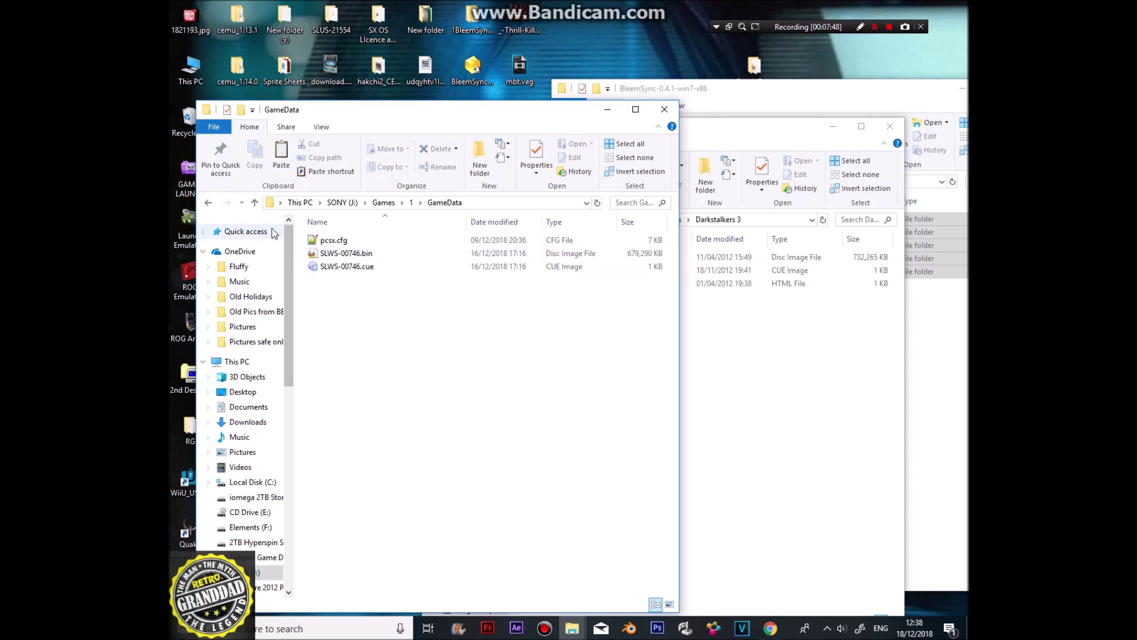
pyautogui.click(255, 203)
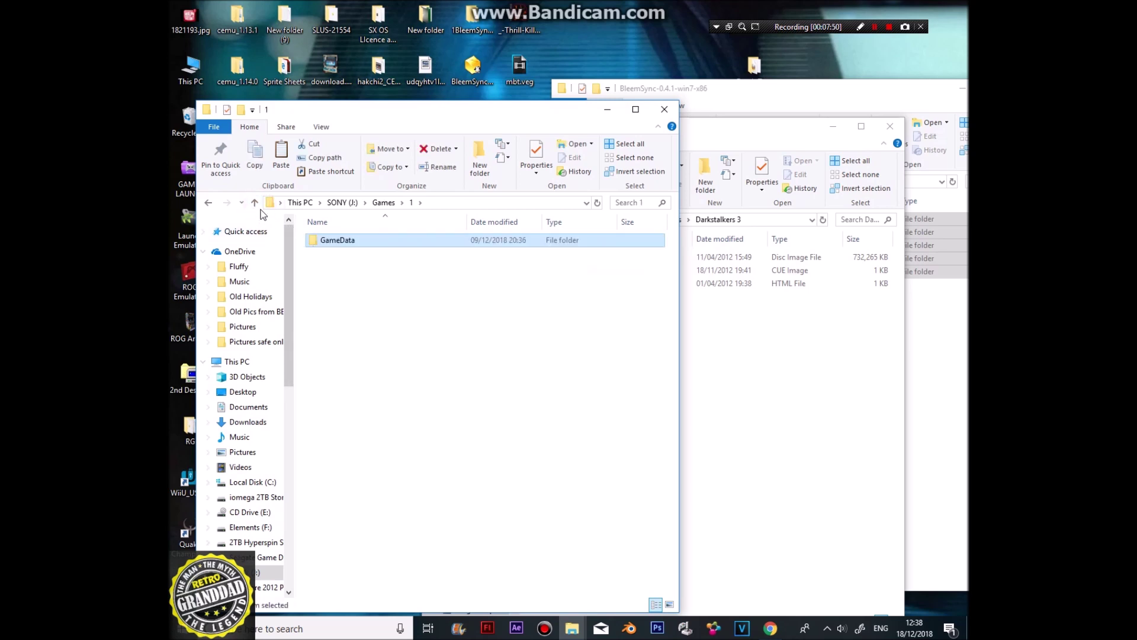
pyautogui.click(255, 203)
pyautogui.doubleClick(330, 254)
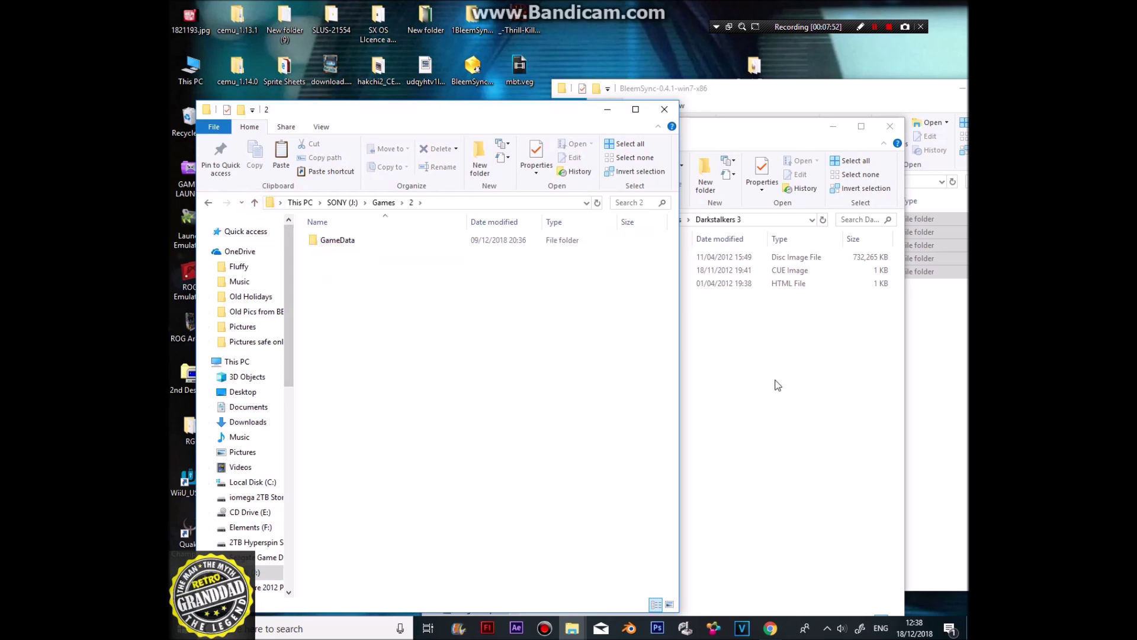
pyautogui.doubleClick(356, 240)
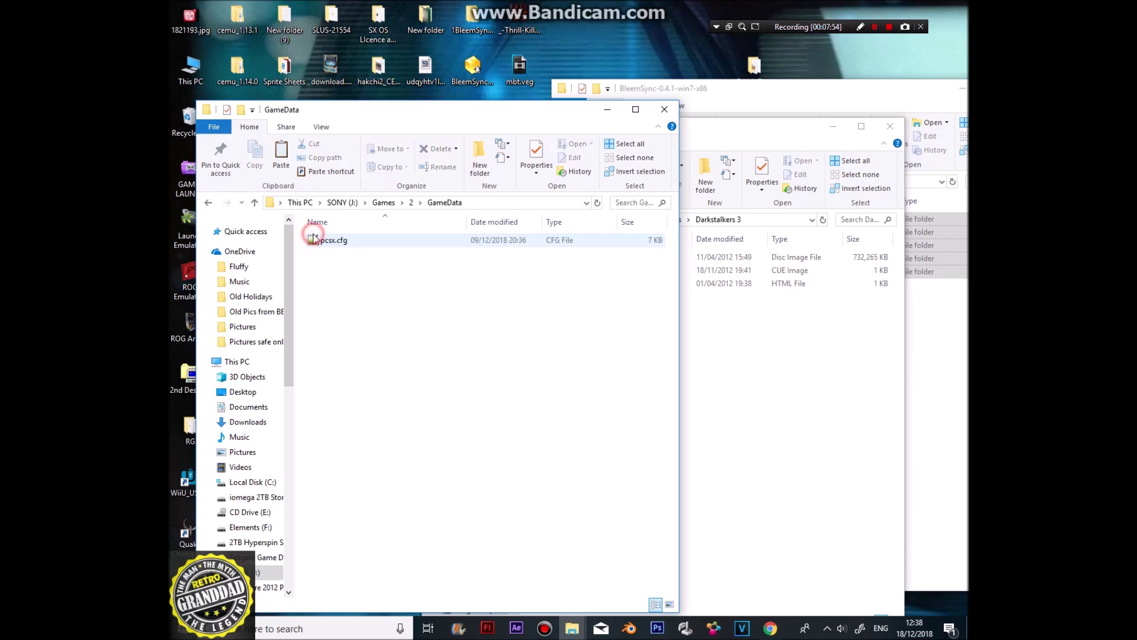
pyautogui.click(767, 342)
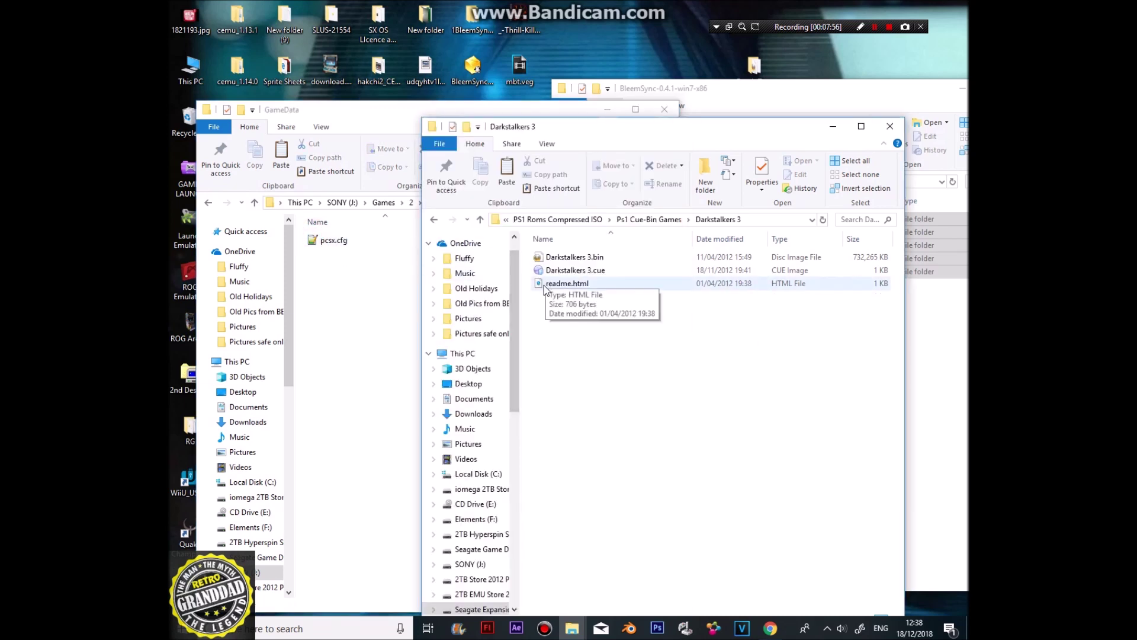
pyautogui.moveTo(613, 285); pyautogui.dragTo(614, 264)
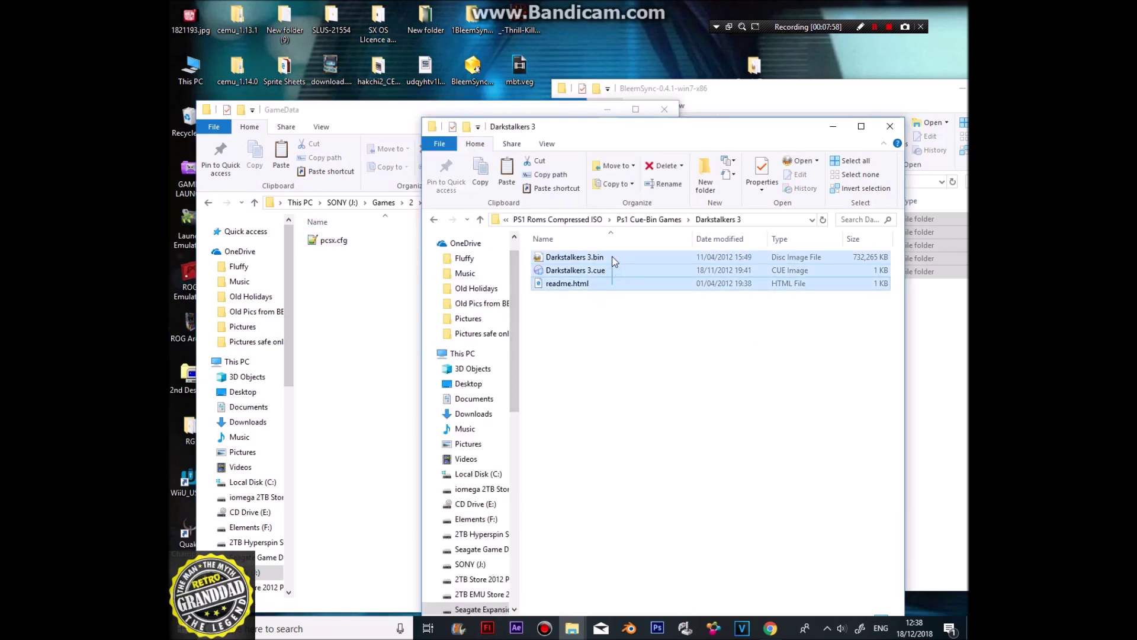
pyautogui.keyDown('ctrl'); pyautogui.click(585, 282); pyautogui.keyUp('ctrl')
pyautogui.moveTo(568, 257); pyautogui.dragTo(315, 336)
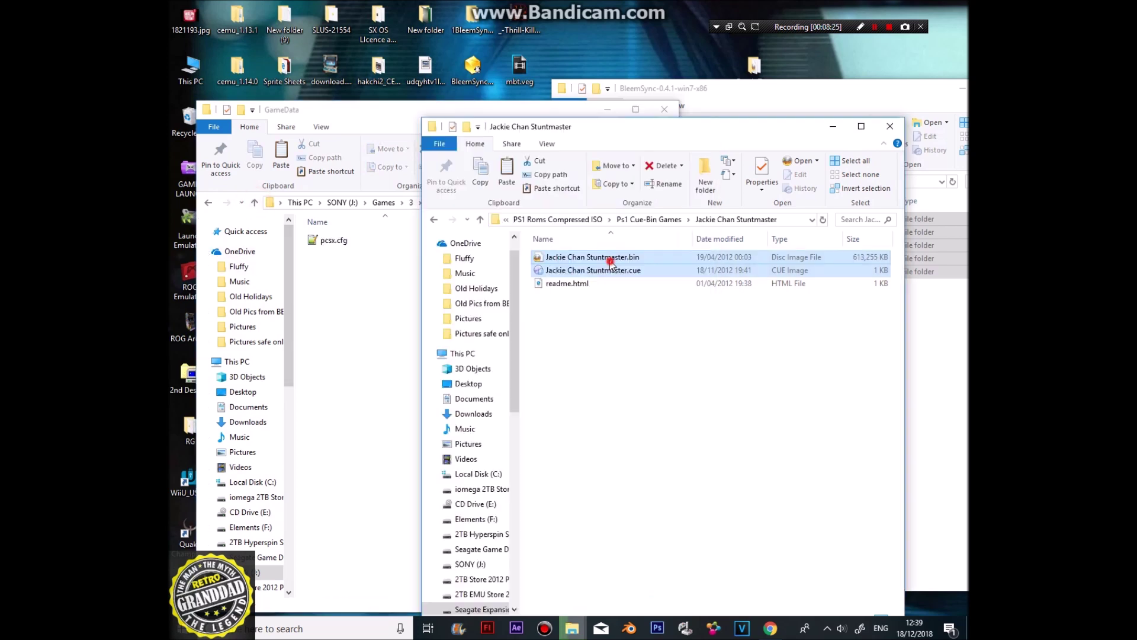
# - Copy the Jackie Chan Stuntmaster bin and cue files into its GameData folder
pyautogui.moveTo(611, 262); pyautogui.dragTo(448, 353)
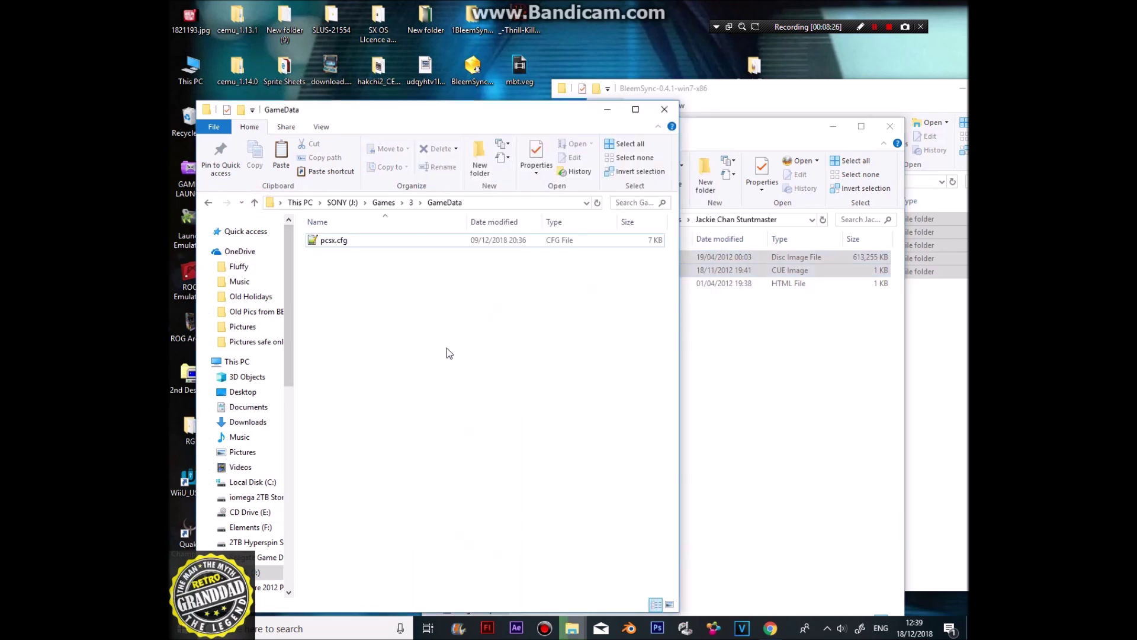
pyautogui.click(845, 476)
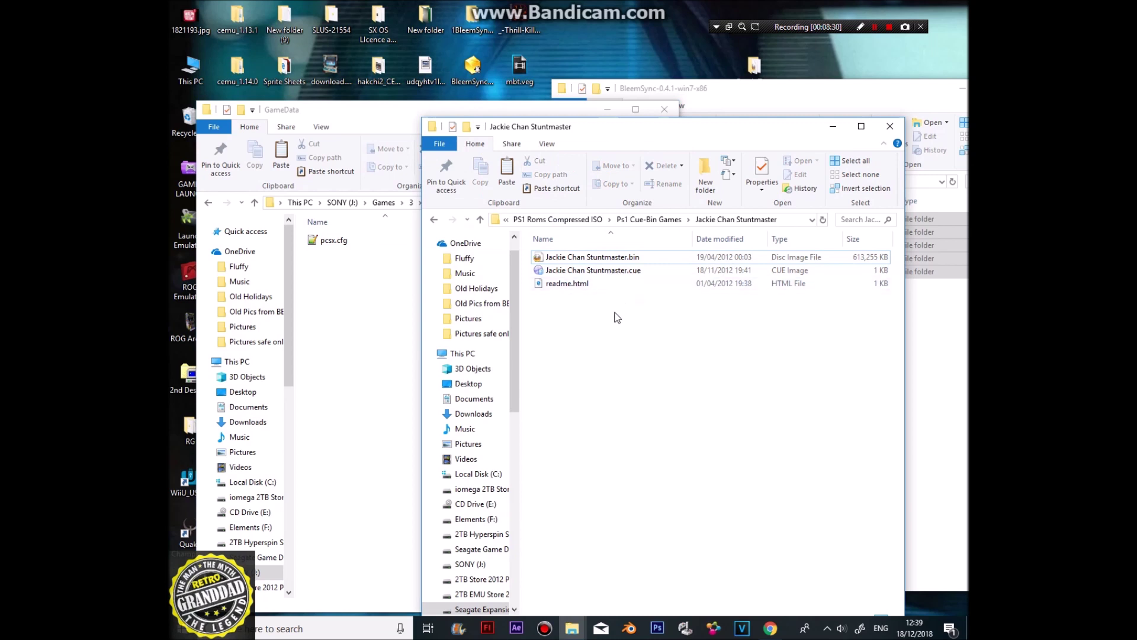
pyautogui.click(480, 223)
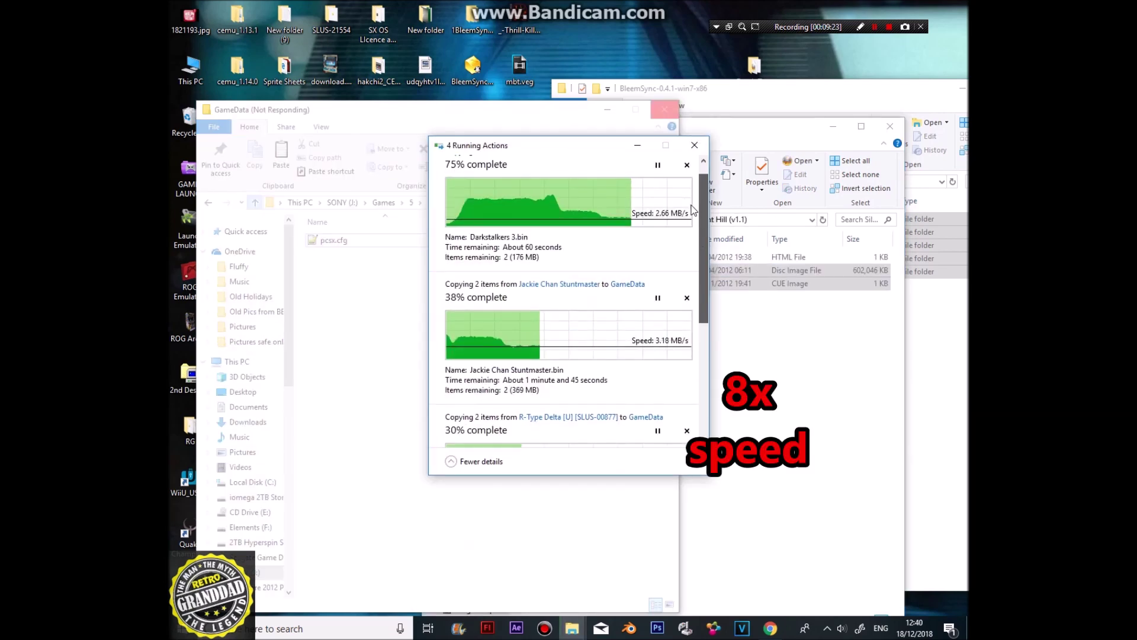
# - Copy the Silent Hill bin and cue files into game folder 6's GameData
pyautogui.doubleClick(332, 266)
pyautogui.doubleClick(331, 294)
pyautogui.doubleClick(332, 240)
pyautogui.click(858, 386)
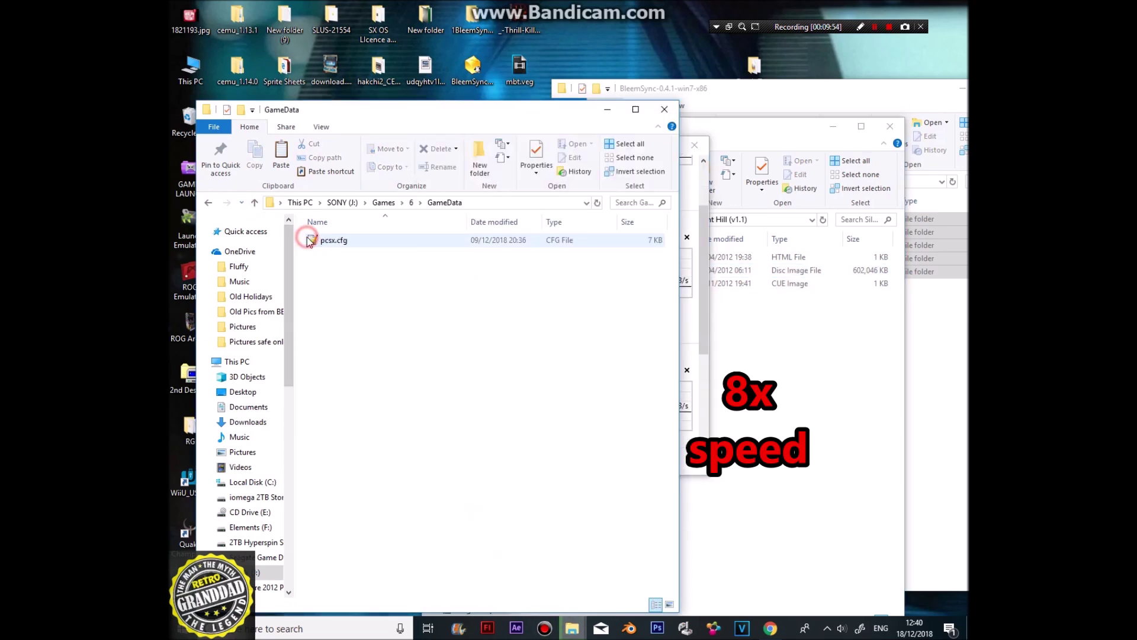
pyautogui.click(593, 283)
pyautogui.keyDown('shift'); pyautogui.click(595, 272); pyautogui.keyUp('shift')
pyautogui.moveTo(595, 274); pyautogui.dragTo(356, 308)
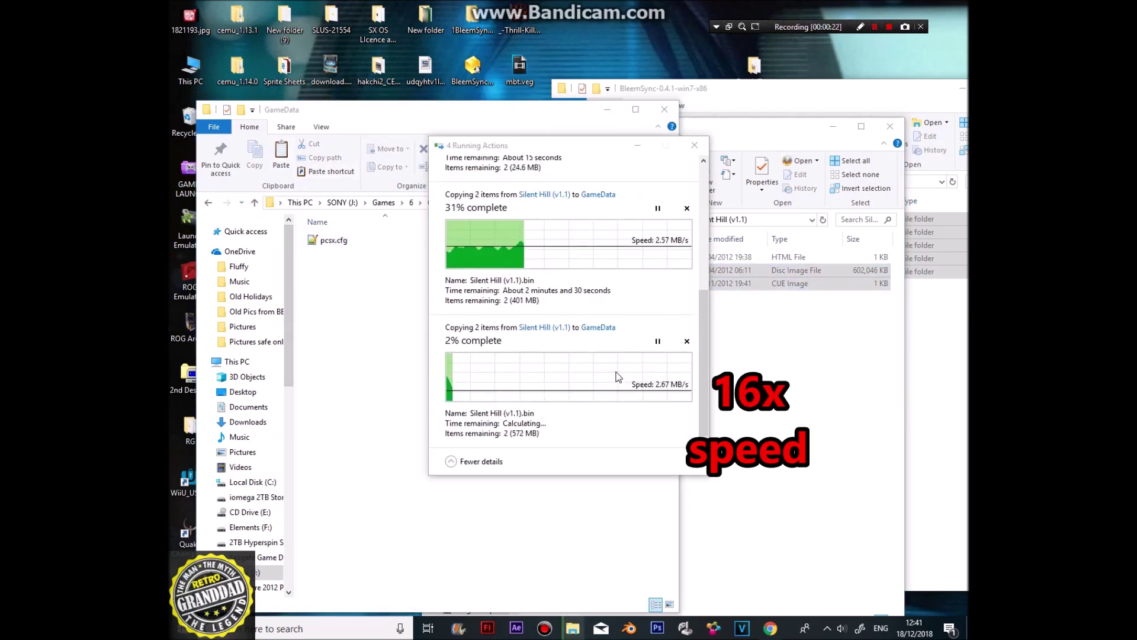
# - Delete the wrongly copied duplicate Silent Hill file from game folder 6's GameData
pyautogui.click(384, 202)
pyautogui.doubleClick(330, 235)
pyautogui.doubleClick(338, 240)
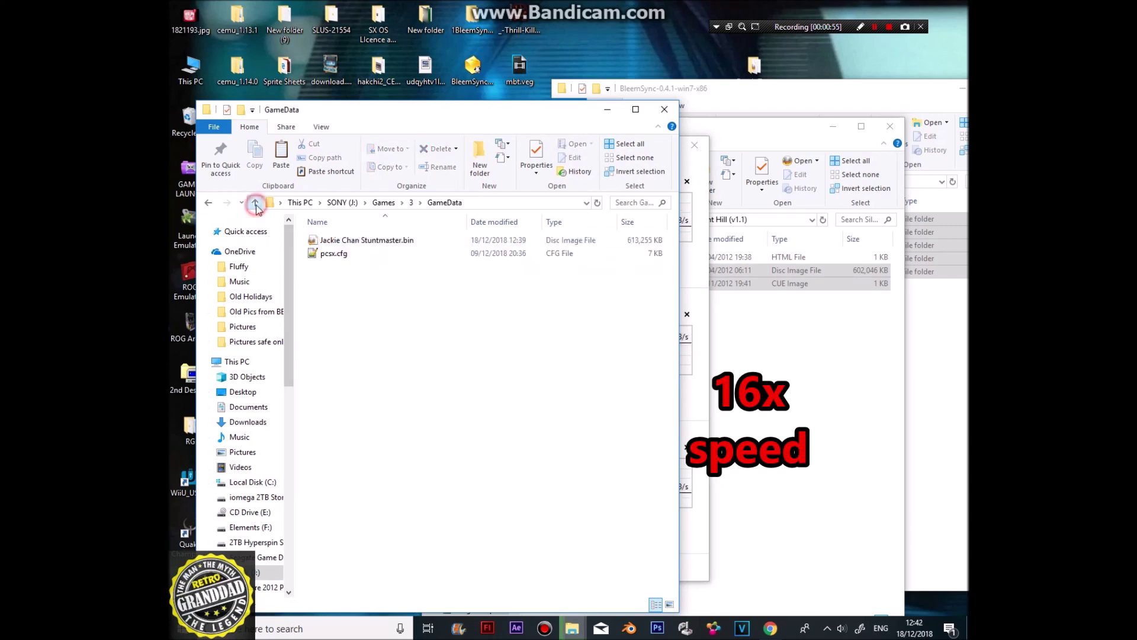
pyautogui.click(255, 202)
pyautogui.click(255, 202)
pyautogui.doubleClick(330, 297)
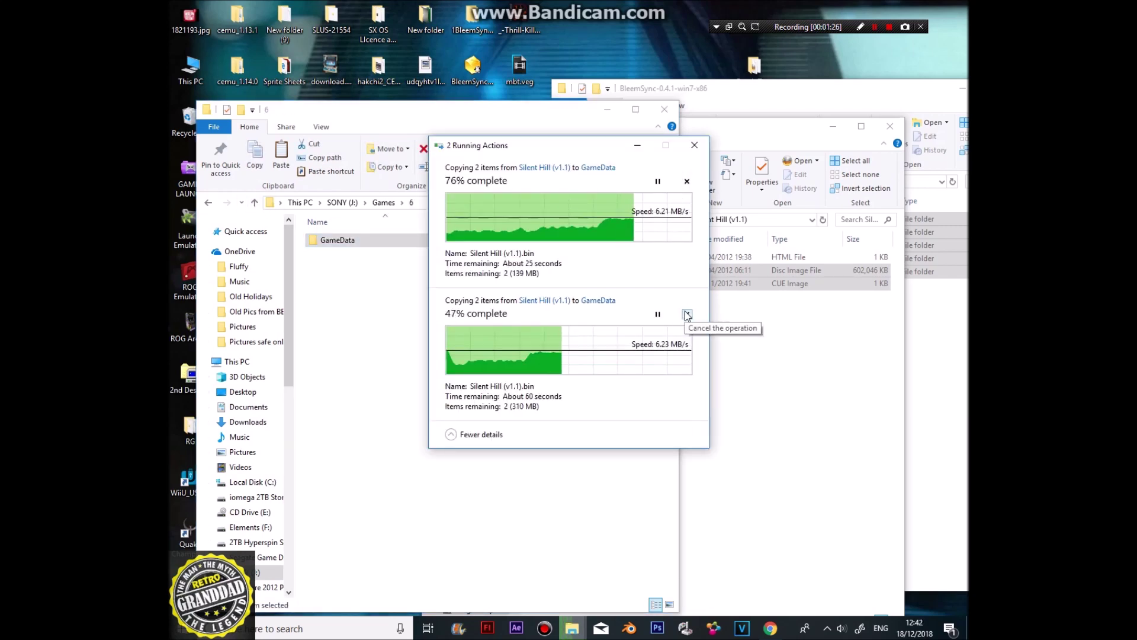
pyautogui.doubleClick(337, 240)
pyautogui.click(349, 253)
pyautogui.press('Delete')
# - Copy Thrill Kill.BIN and Thrill Kill.CUE into folder 6's GameData
pyautogui.doubleClick(583, 322)
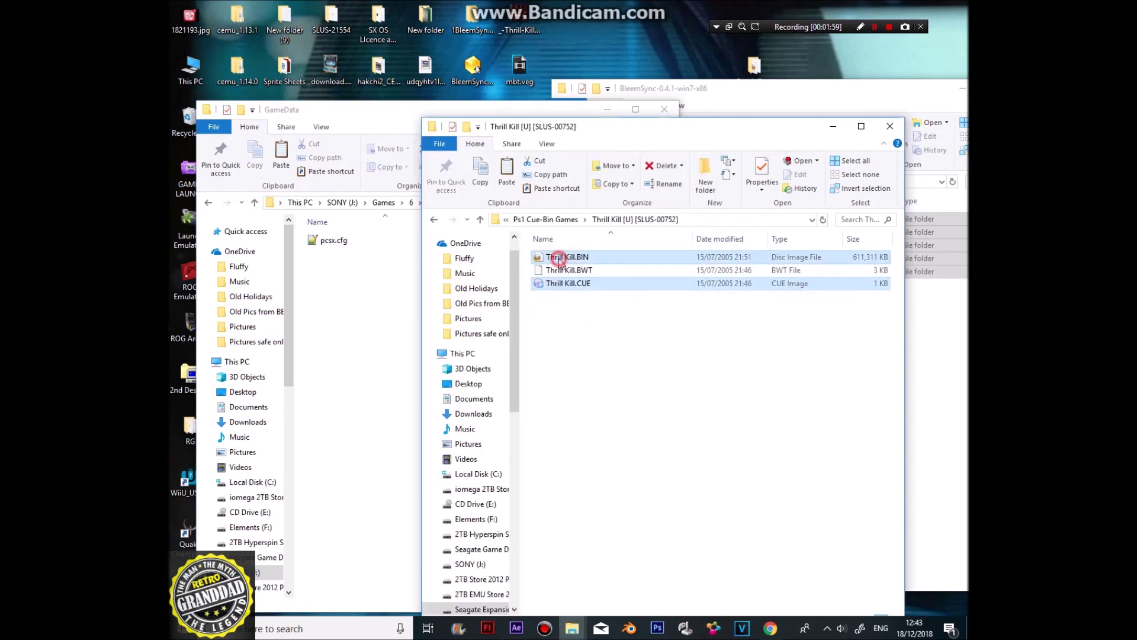
pyautogui.click(569, 257)
pyautogui.keyDown('shift'); pyautogui.click(569, 272); pyautogui.keyUp('shift')
pyautogui.moveTo(569, 271); pyautogui.dragTo(355, 355)
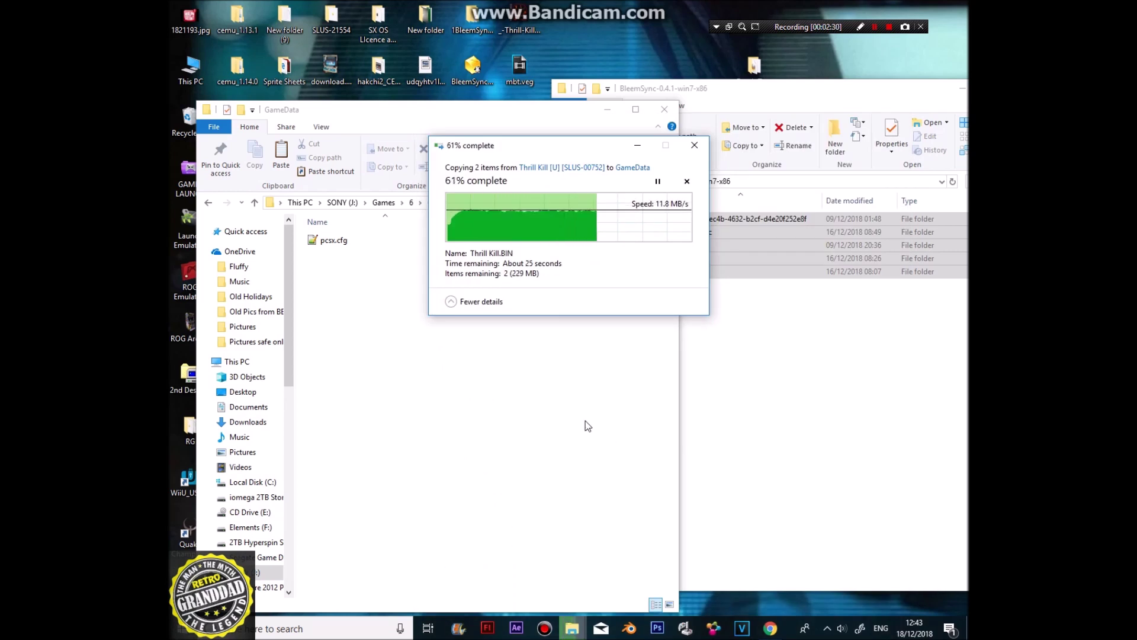
pyautogui.hotkey('alt', 'Up')
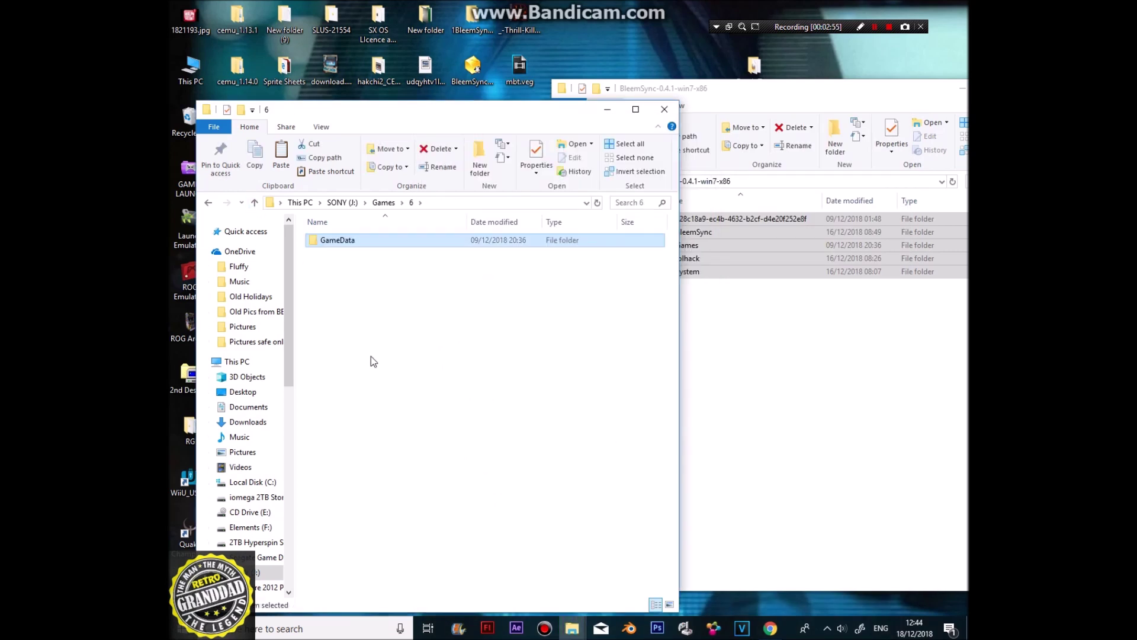
# - Check the files in GameData of game folders 6 and 5, including Silent Hill
pyautogui.click(258, 207)
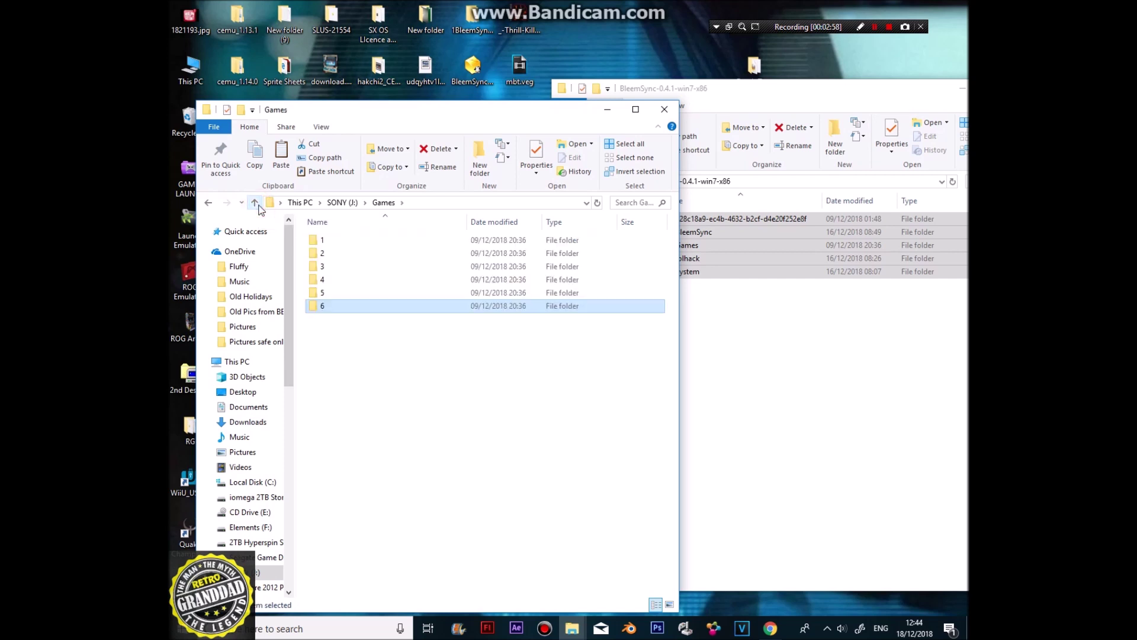
pyautogui.doubleClick(315, 307)
pyautogui.doubleClick(326, 240)
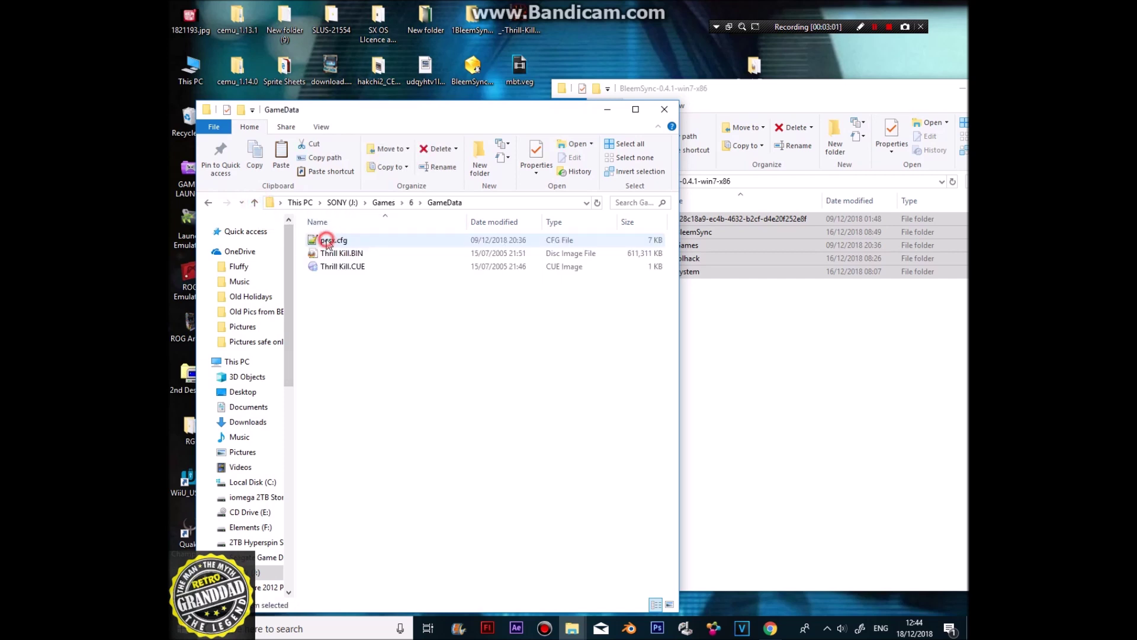
pyautogui.click(252, 203)
pyautogui.click(253, 203)
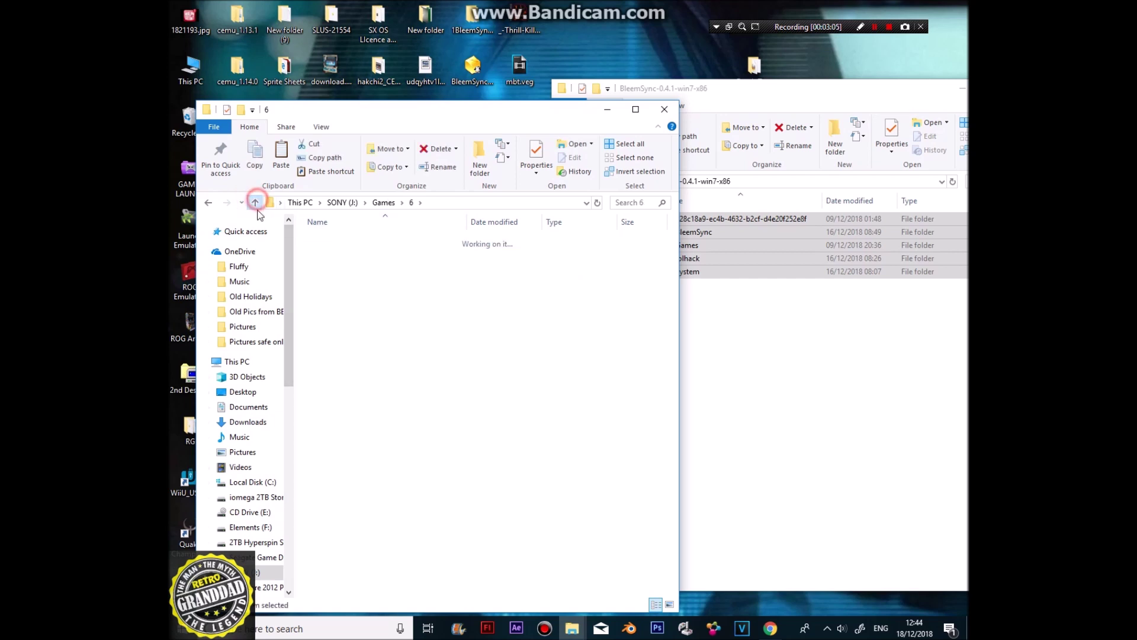
pyautogui.doubleClick(316, 296)
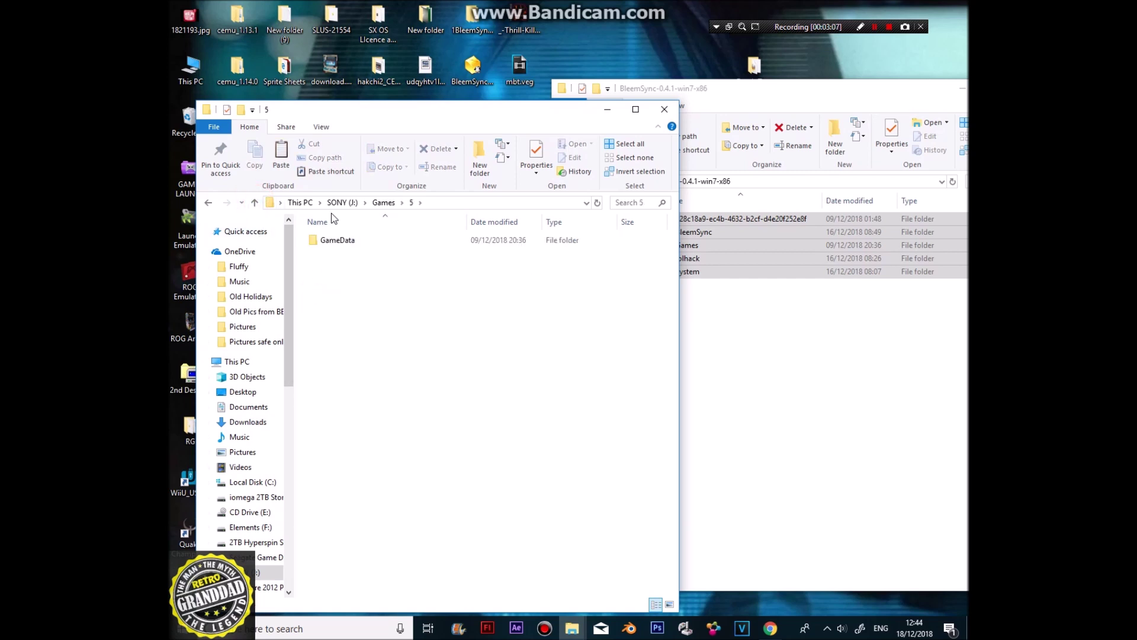
pyautogui.doubleClick(323, 240)
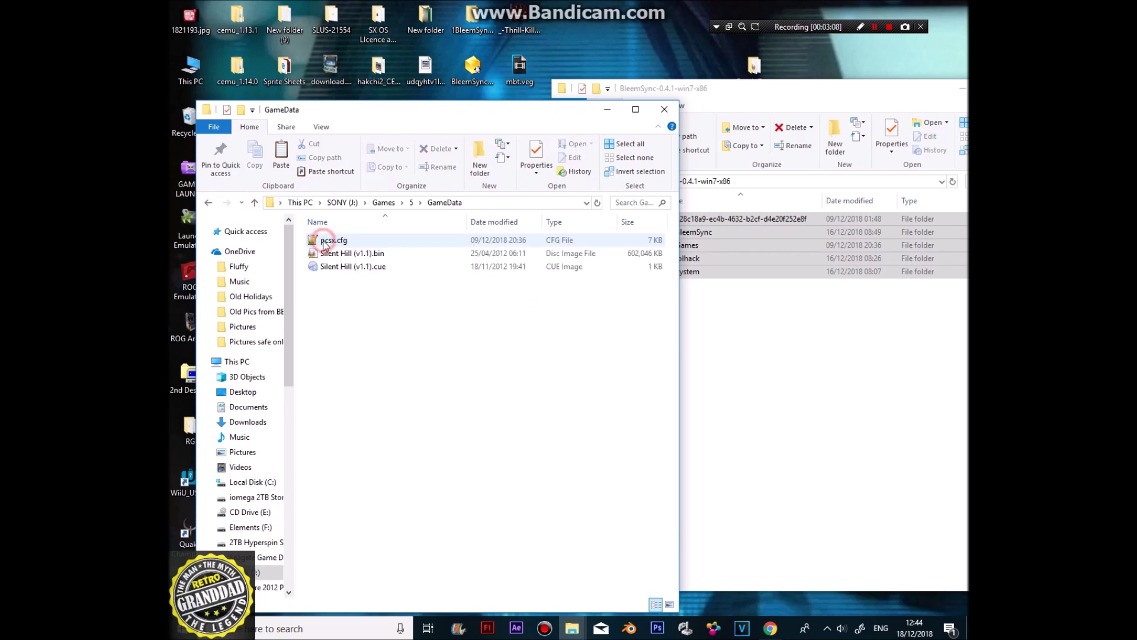
# - Verify the R-Type Delta files in folder 4's GameData, then return to the SONY (J:) root
pyautogui.click(253, 203)
pyautogui.click(254, 203)
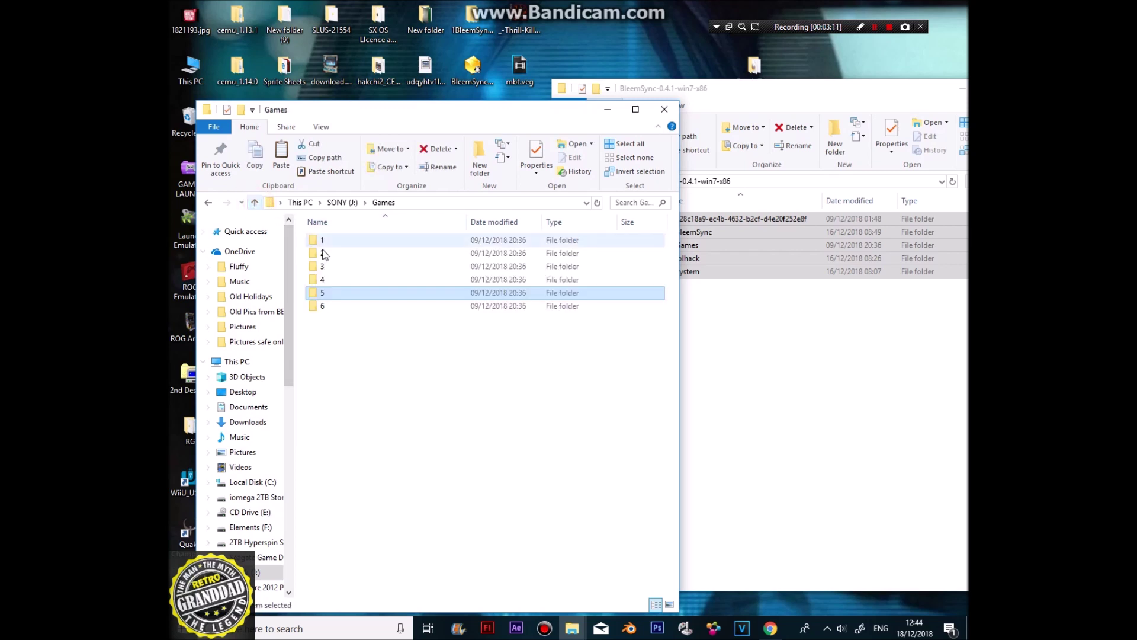
pyautogui.doubleClick(319, 277)
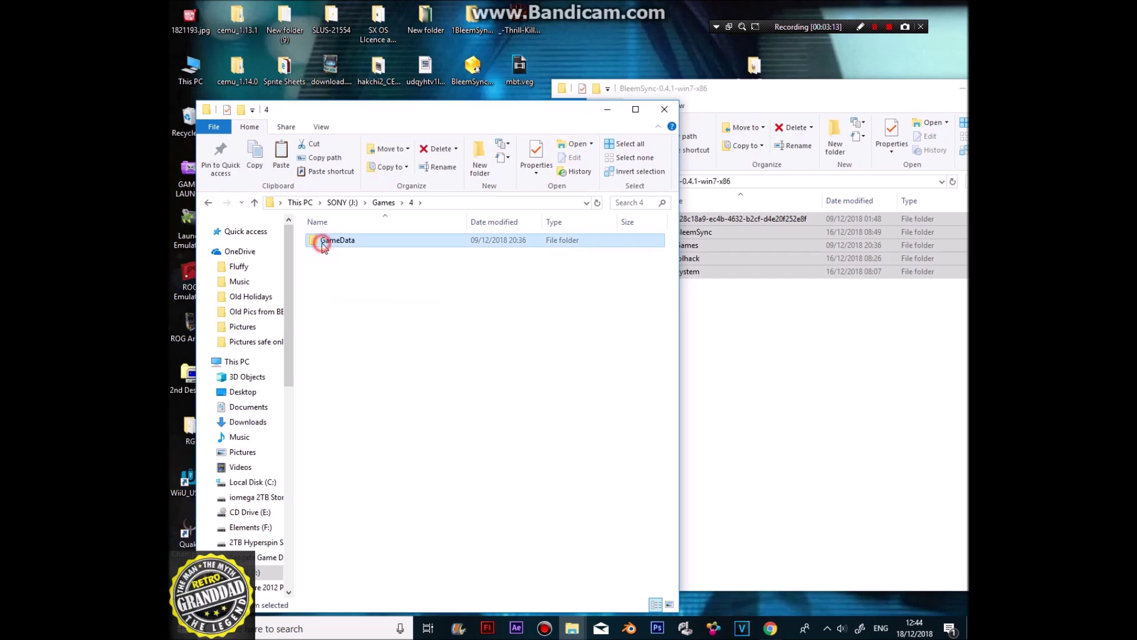
pyautogui.doubleClick(325, 241)
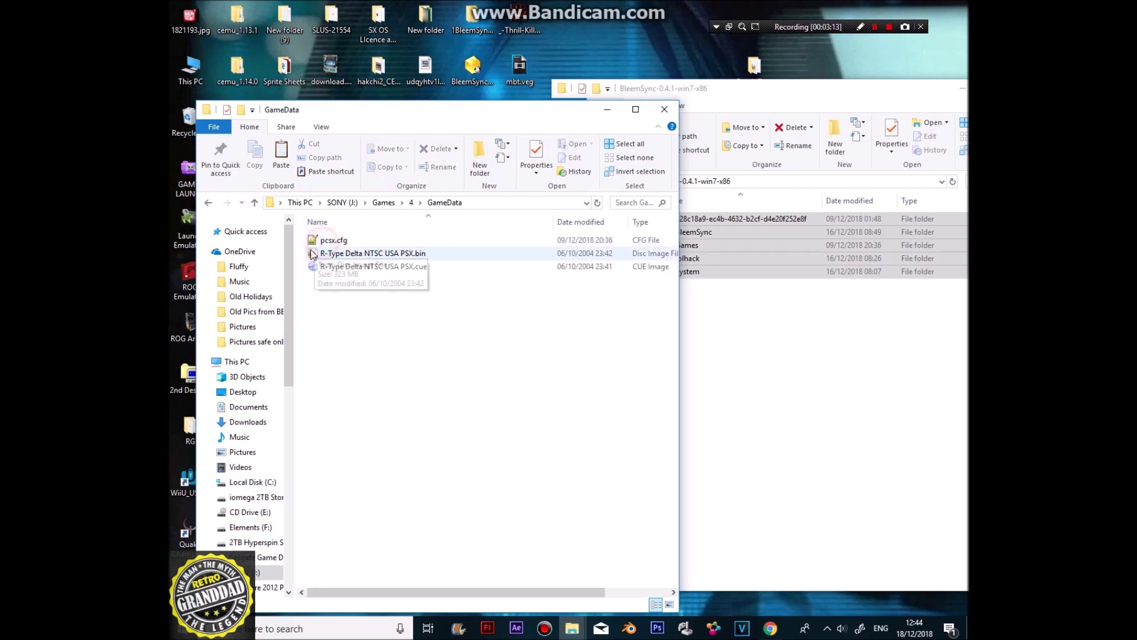
pyautogui.click(255, 203)
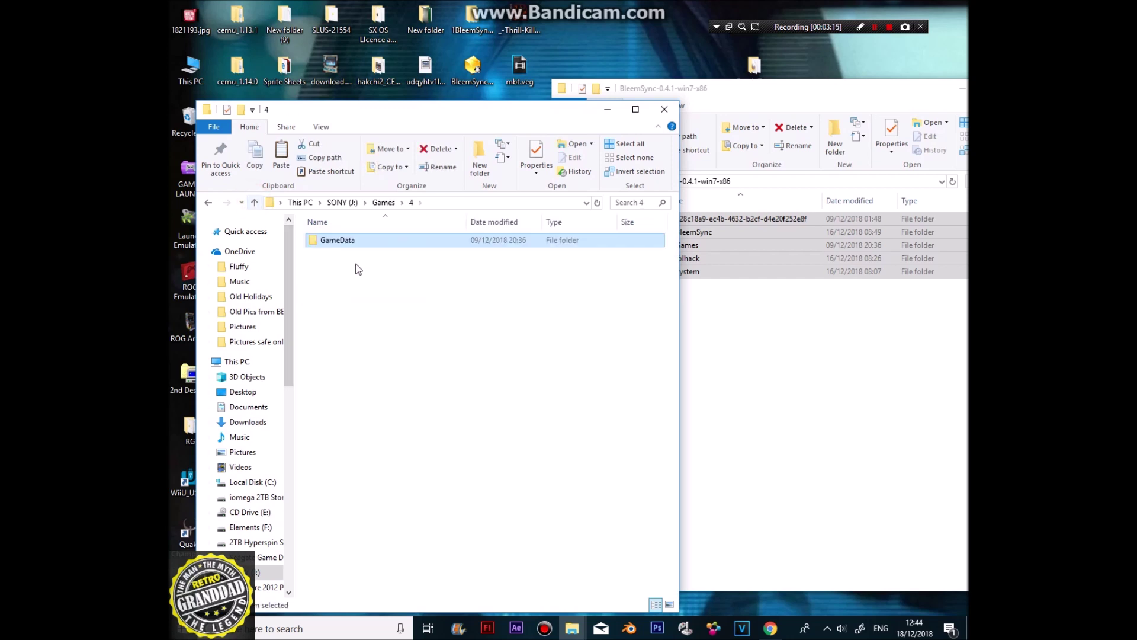
pyautogui.doubleClick(332, 242)
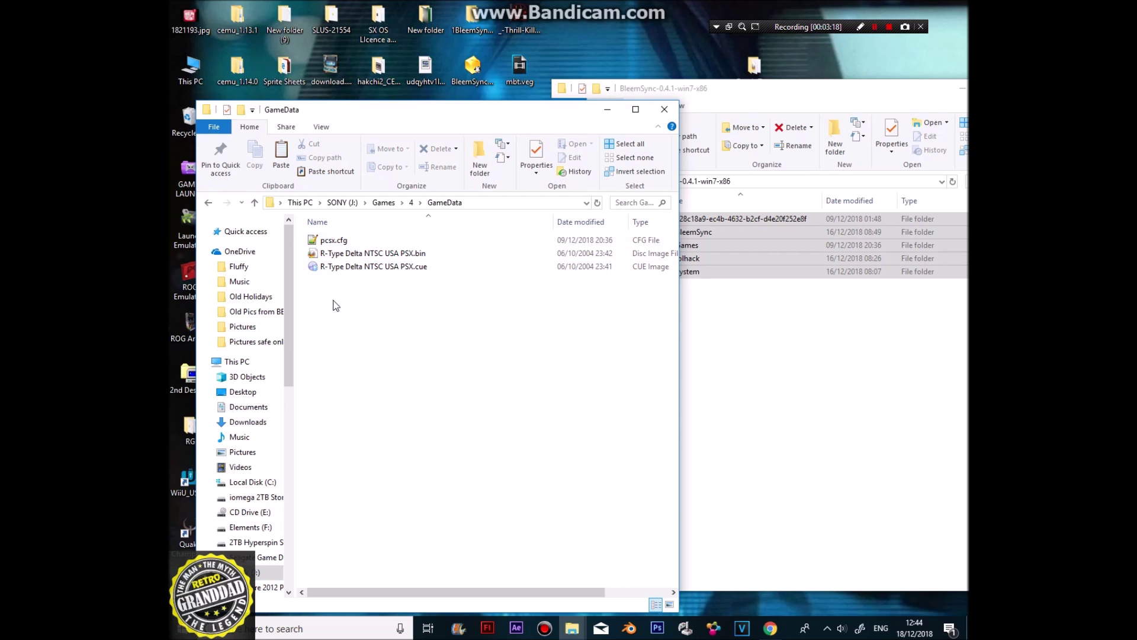
pyautogui.click(254, 204)
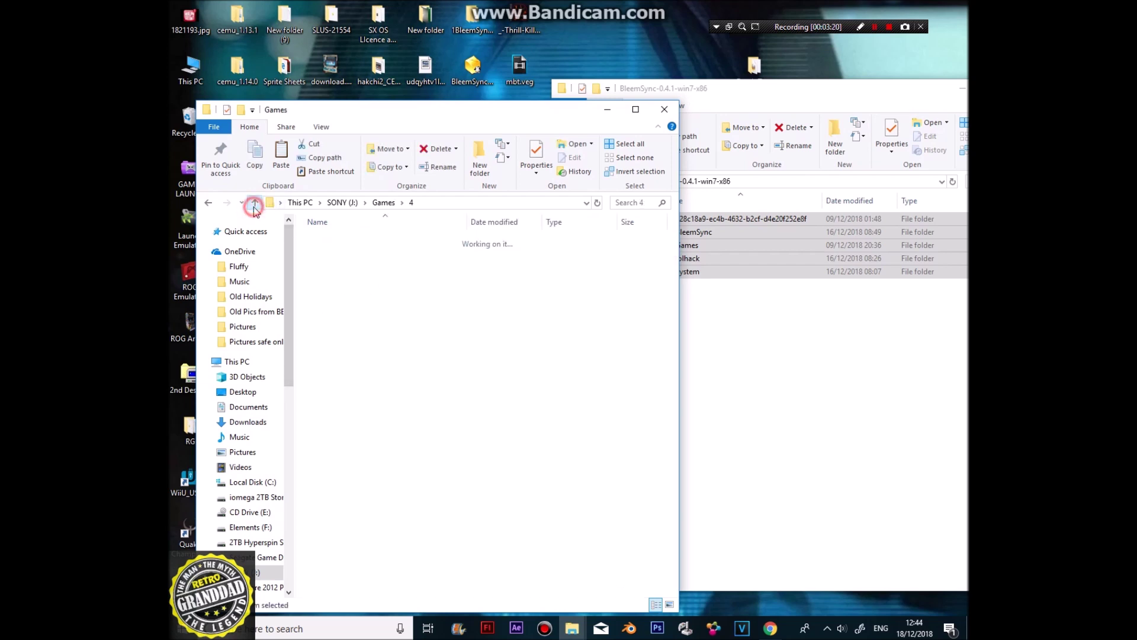
pyautogui.click(254, 204)
pyautogui.click(255, 204)
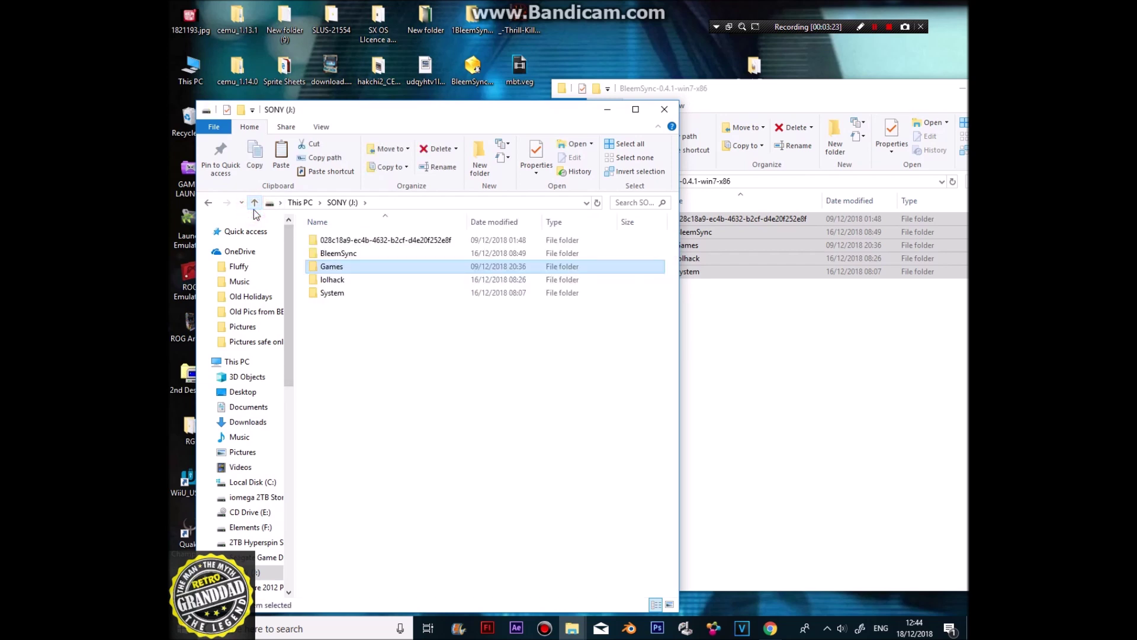
# - Run BleemSync.exe from the BleemSync folder, allowing it in 360 Total Security, then return to J:
pyautogui.click(356, 254)
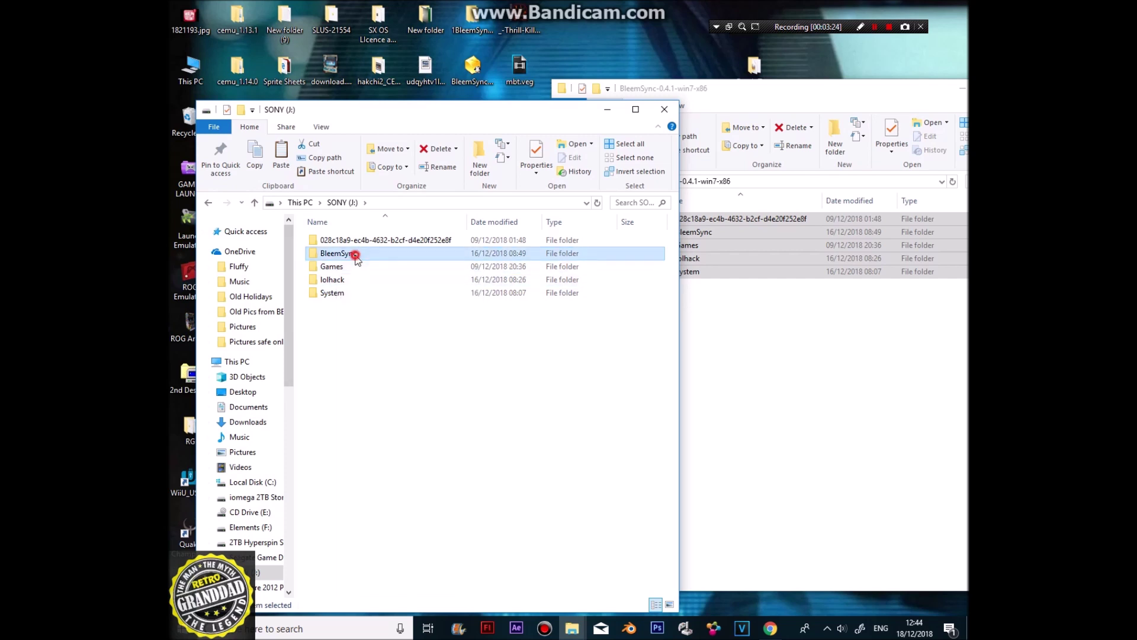
pyautogui.doubleClick(356, 255)
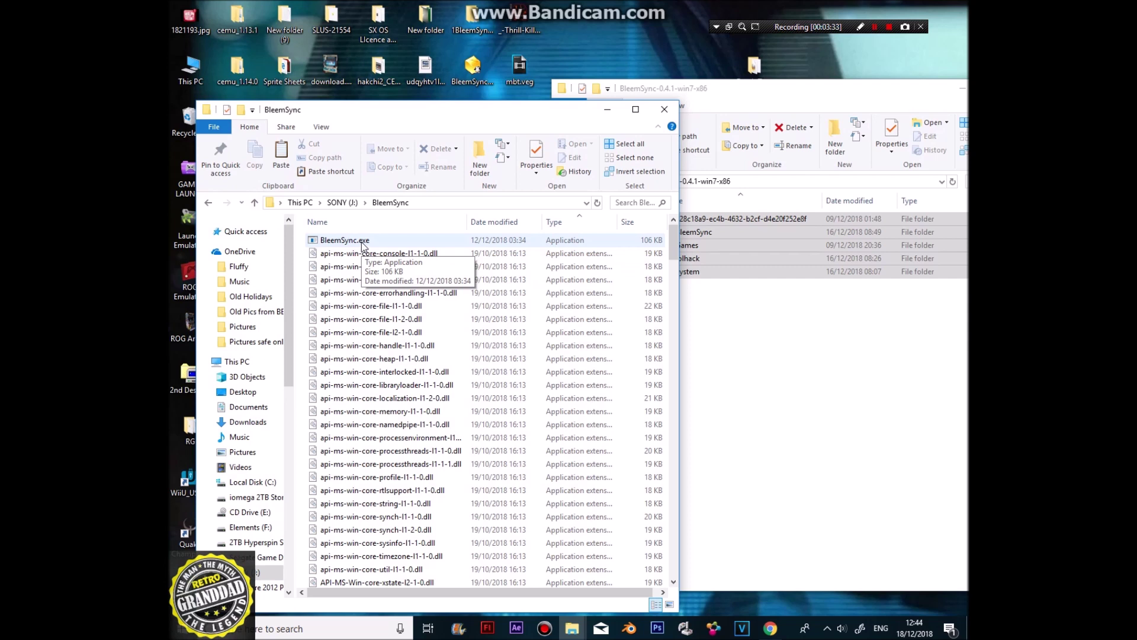
pyautogui.click(362, 242)
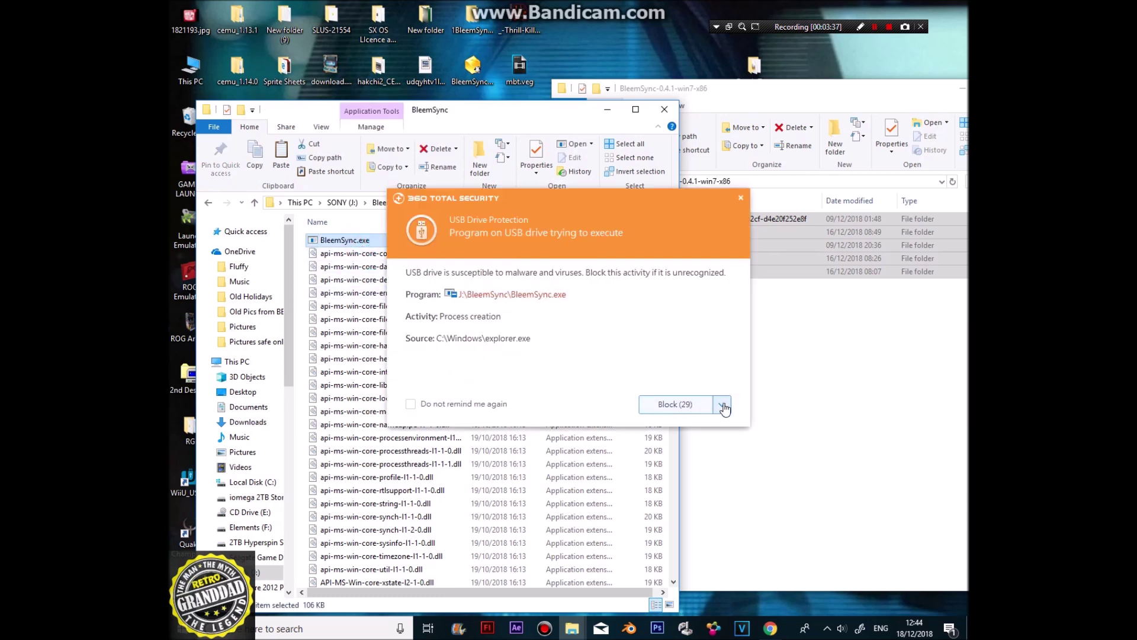
pyautogui.click(727, 409)
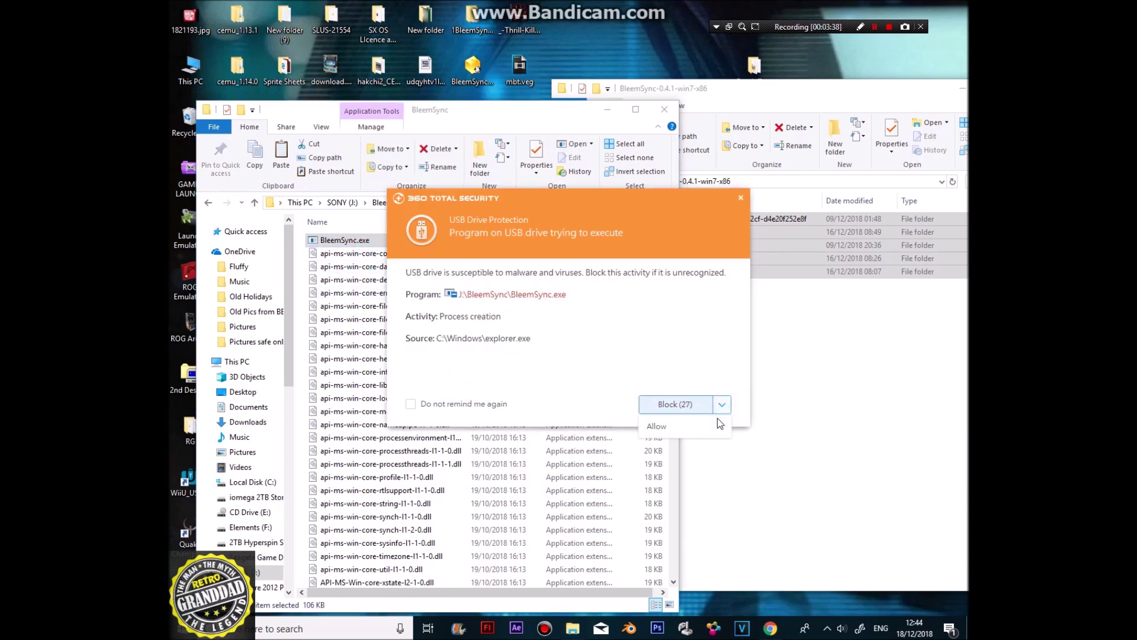
pyautogui.click(681, 435)
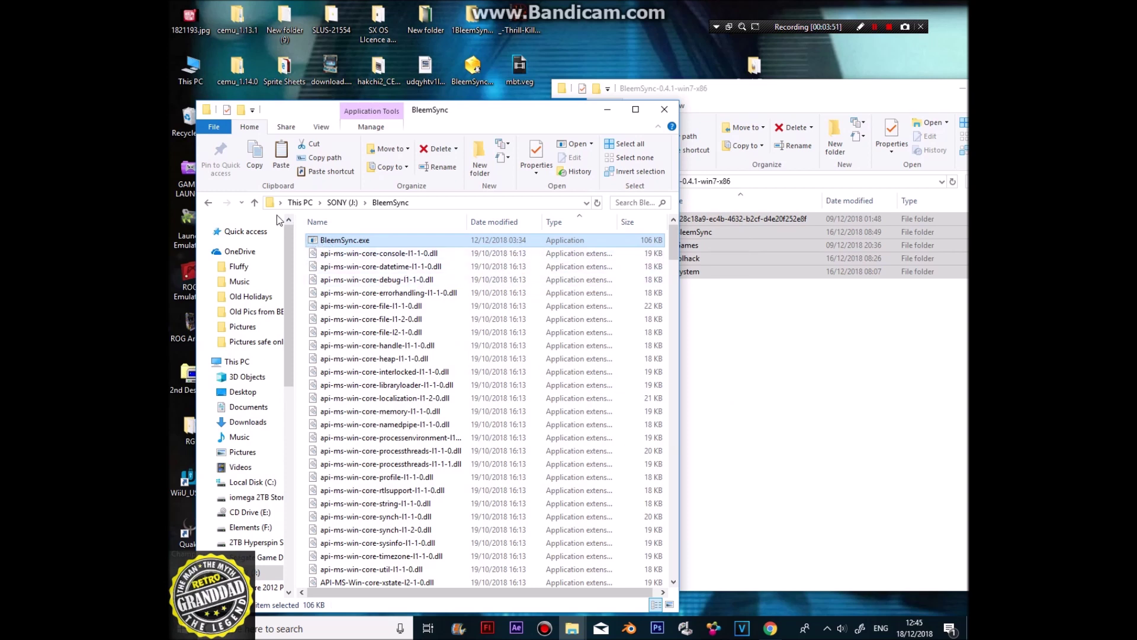
pyautogui.click(253, 203)
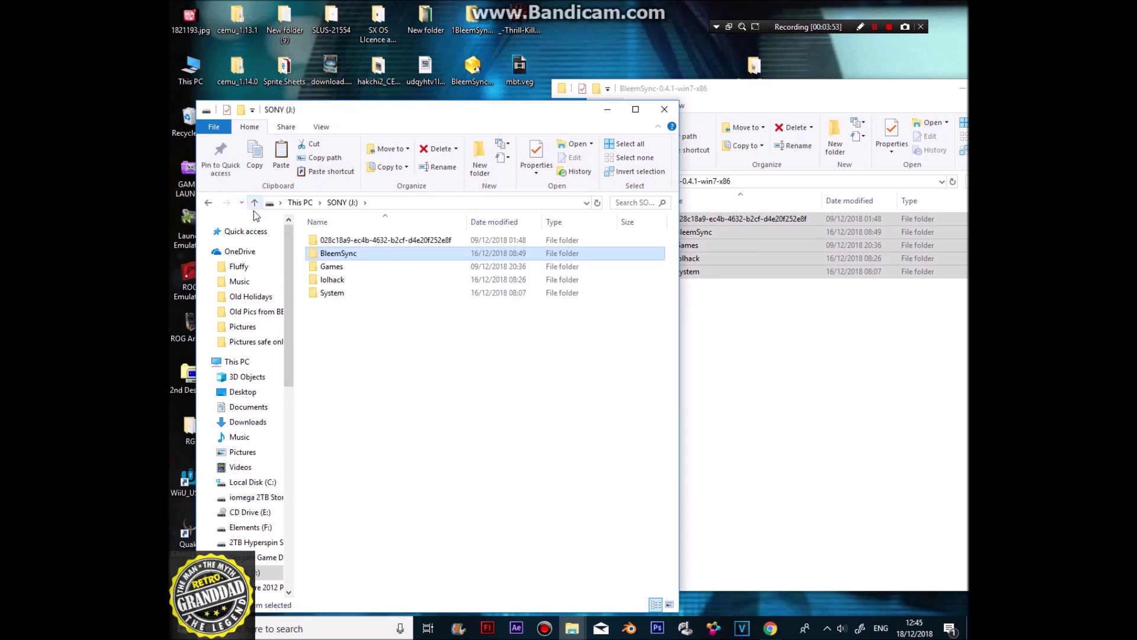
# - Check game 1's Game.ini and its Deathtrap Dungeon cover SLWS-00746.png
pyautogui.doubleClick(324, 267)
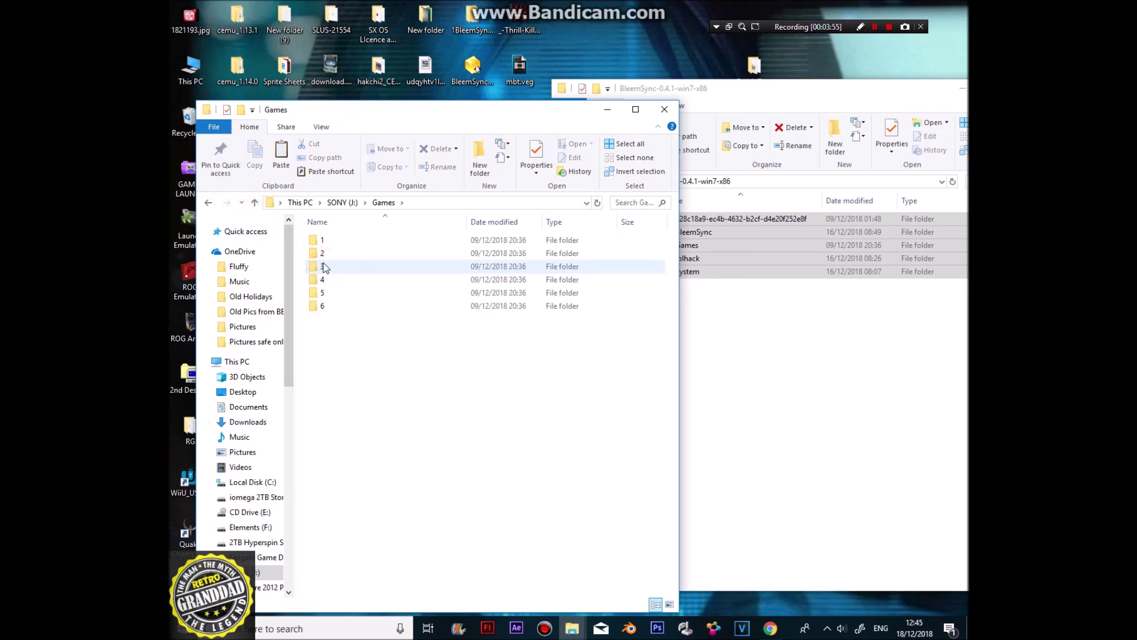
pyautogui.doubleClick(326, 241)
pyautogui.doubleClick(327, 241)
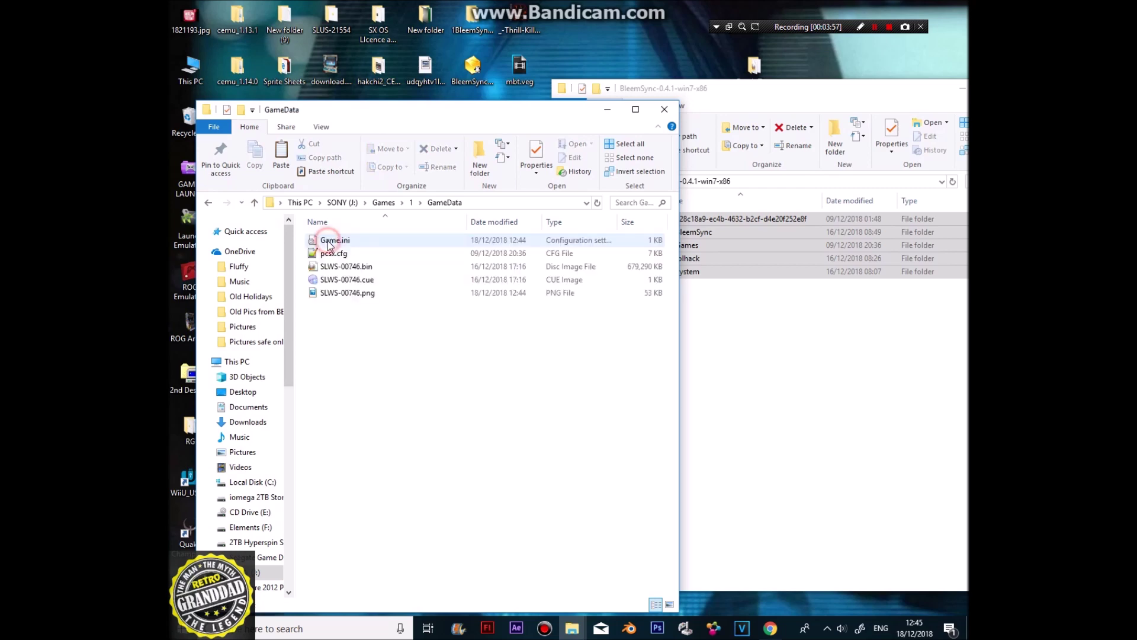
pyautogui.doubleClick(335, 240)
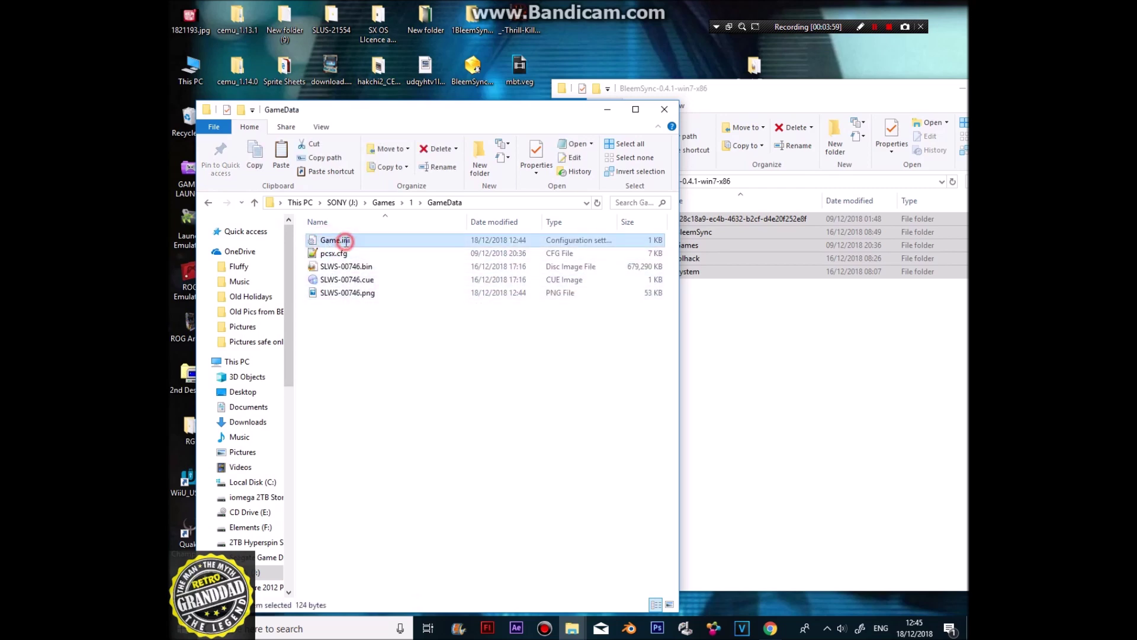
pyautogui.click(658, 105)
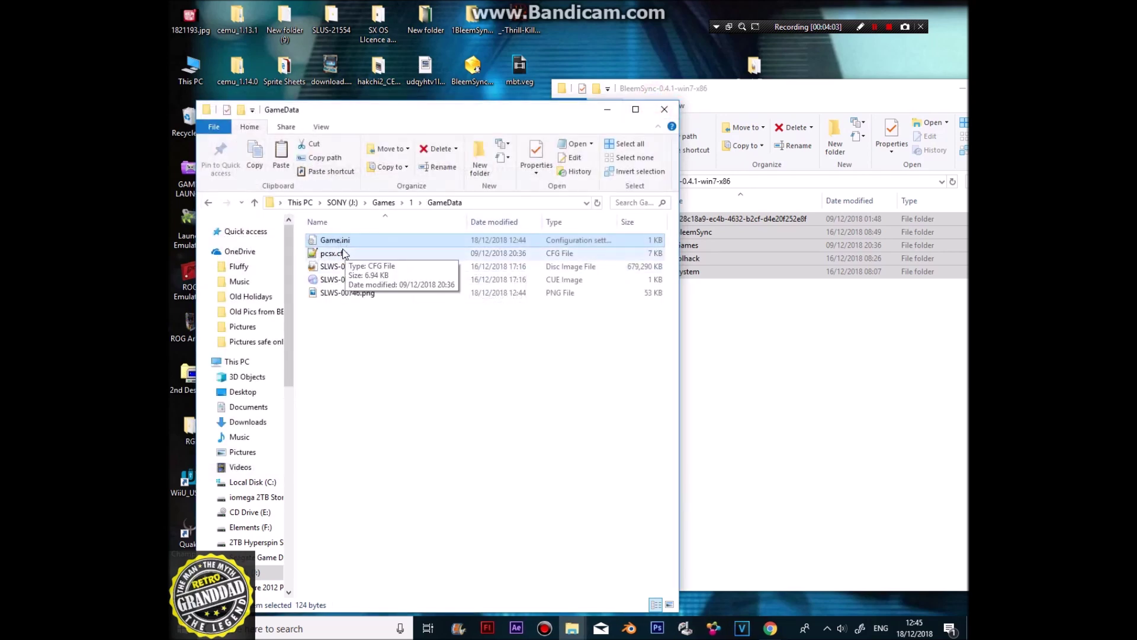
pyautogui.click(330, 294)
pyautogui.doubleClick(330, 294)
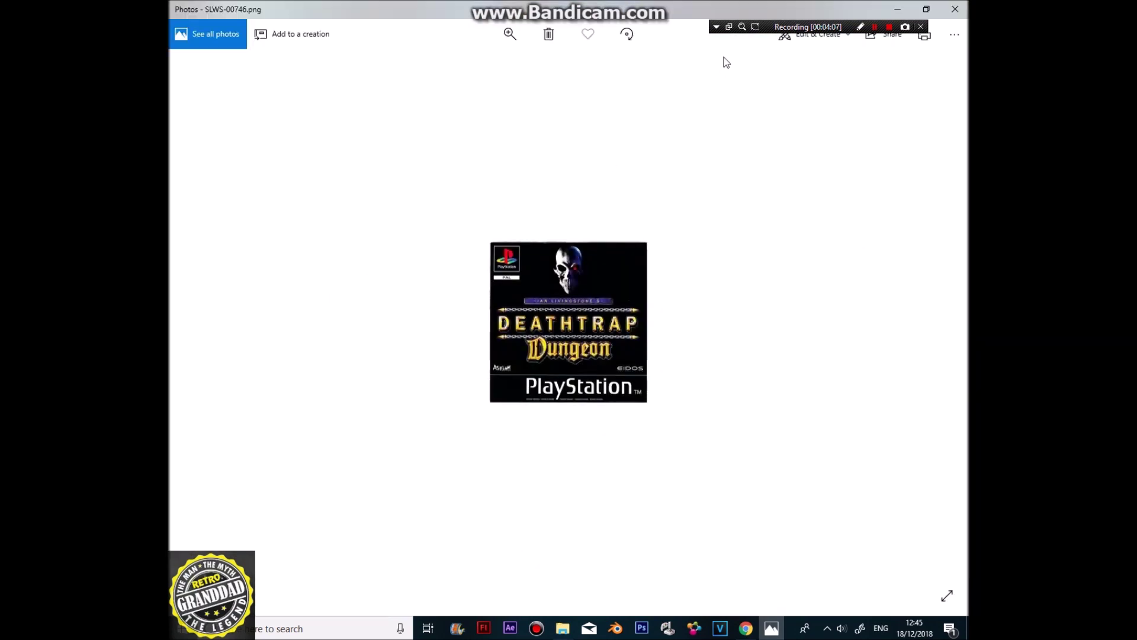
pyautogui.click(954, 9)
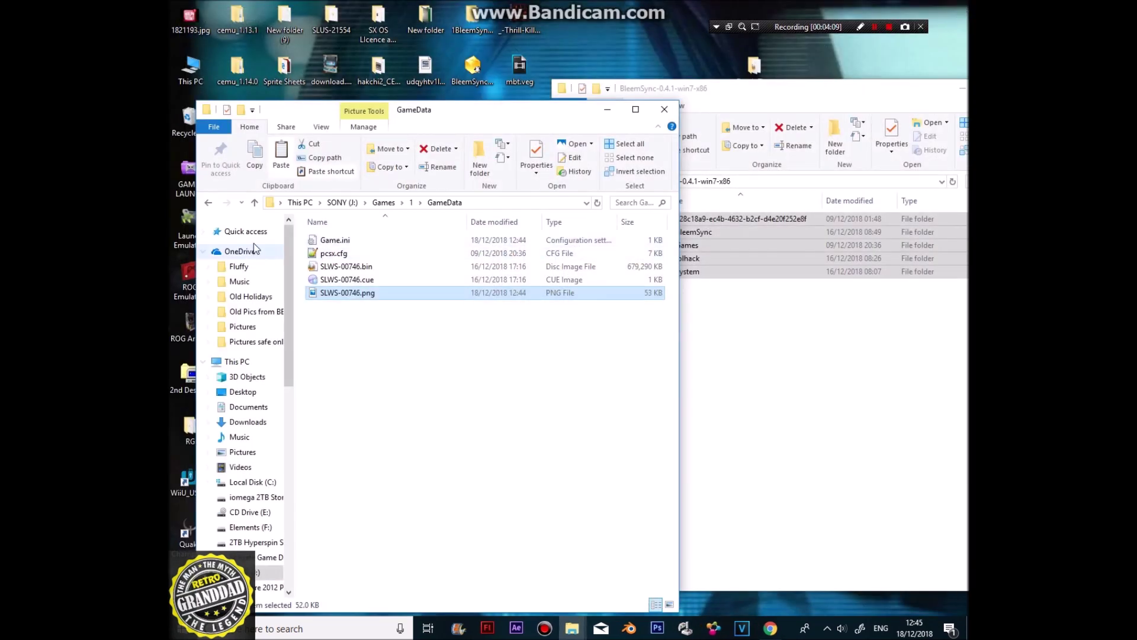
# - Check game 3's Jackie Chan Stuntmaster cover art and Game.ini
pyautogui.click(254, 204)
pyautogui.click(255, 203)
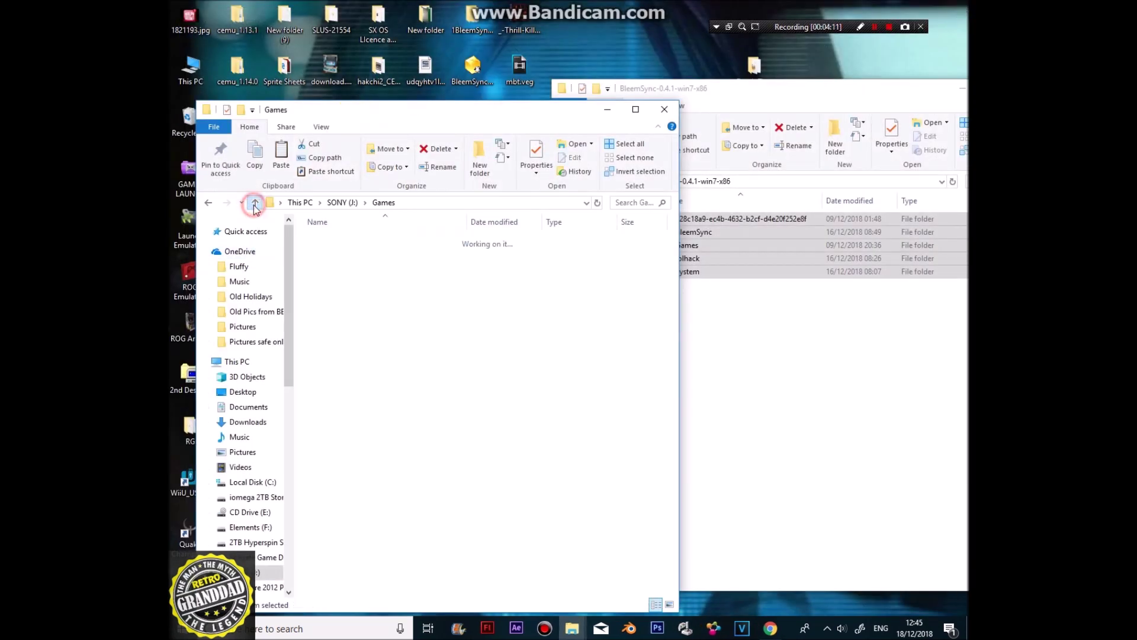
pyautogui.doubleClick(323, 266)
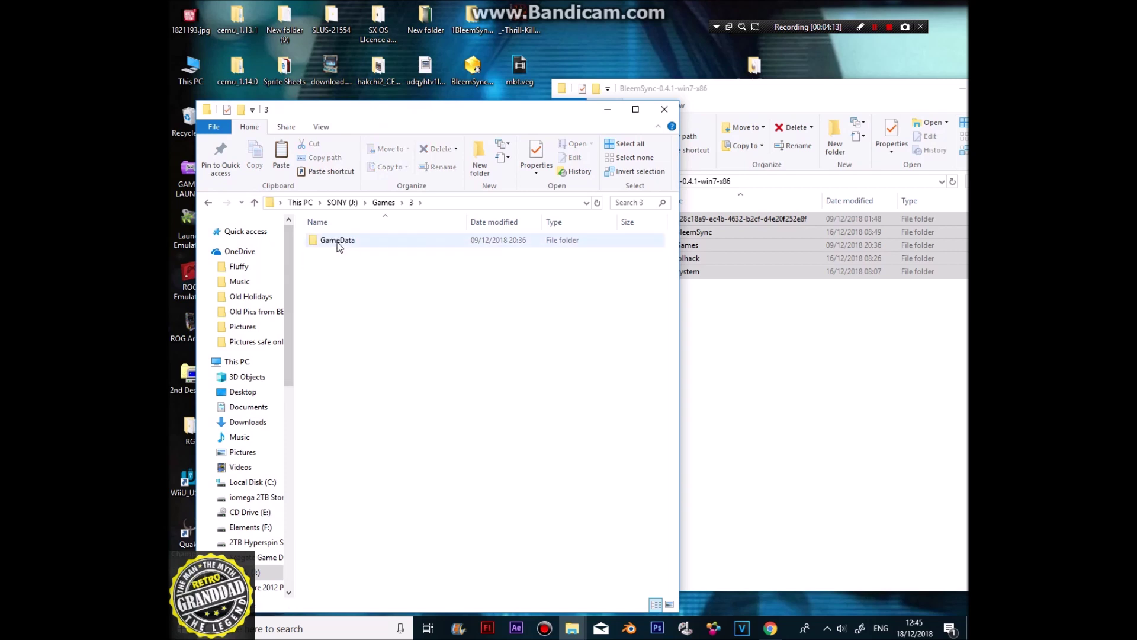
pyautogui.doubleClick(334, 243)
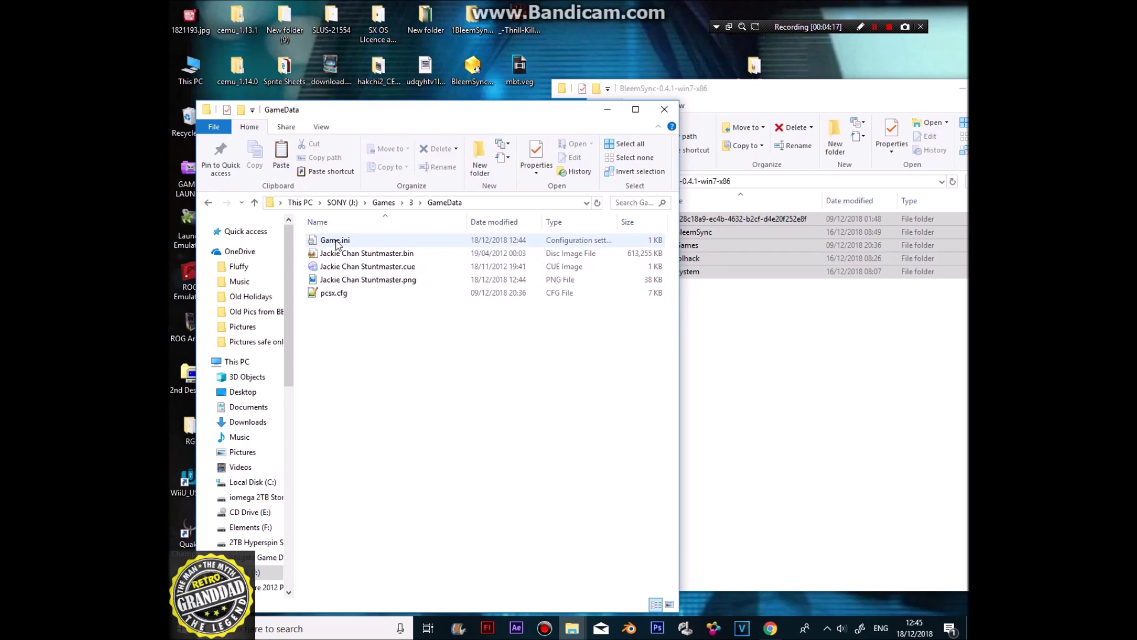
pyautogui.doubleClick(332, 280)
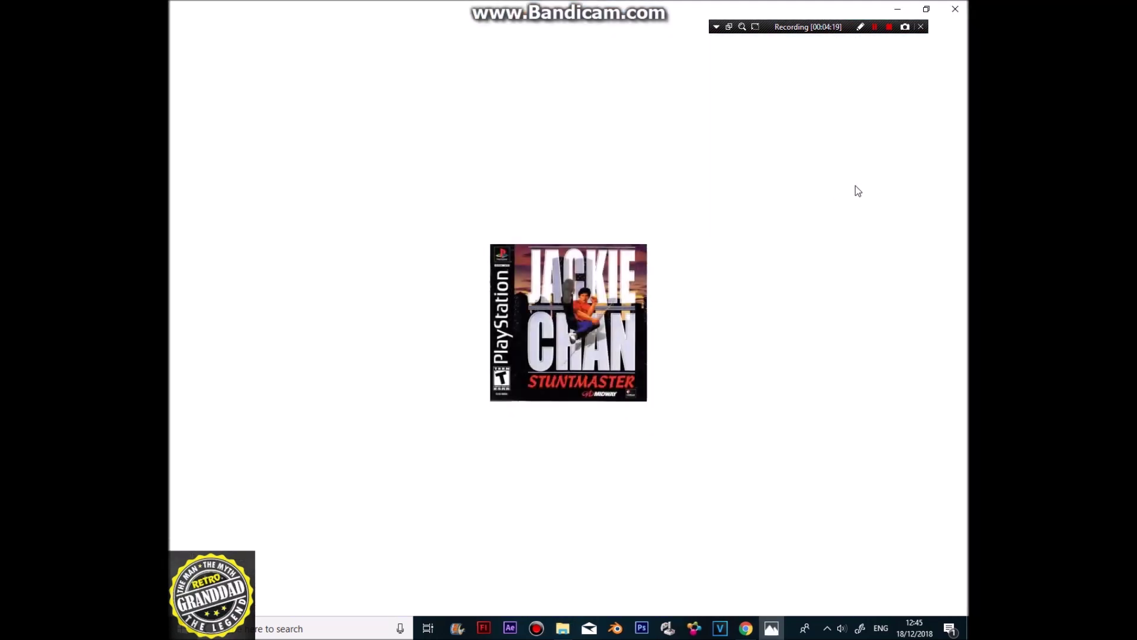
pyautogui.click(955, 9)
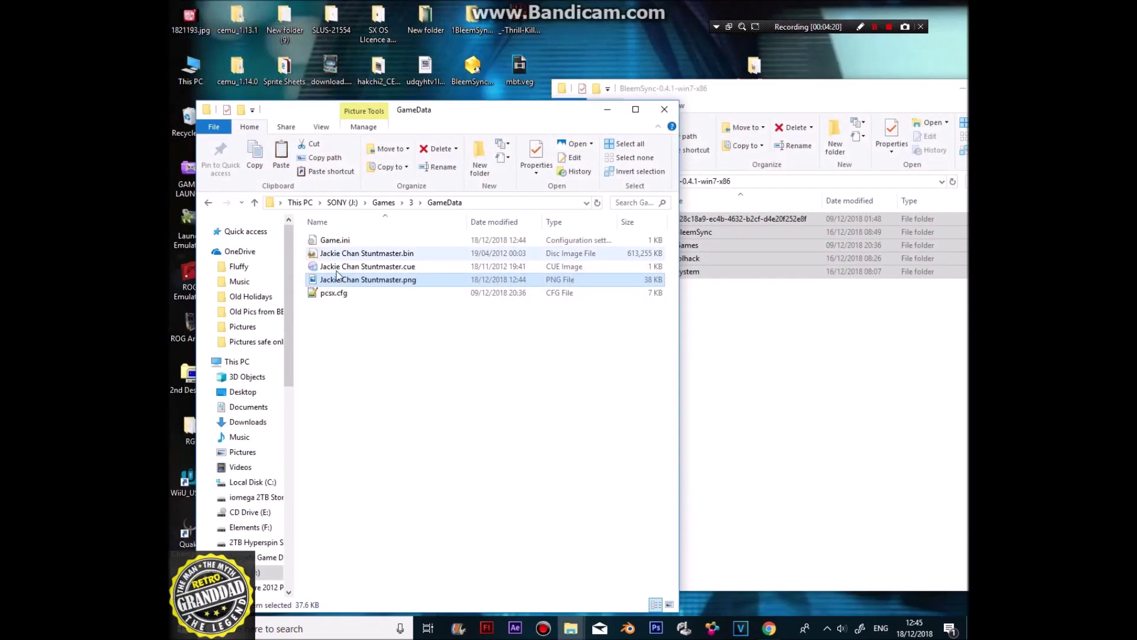
pyautogui.doubleClick(332, 240)
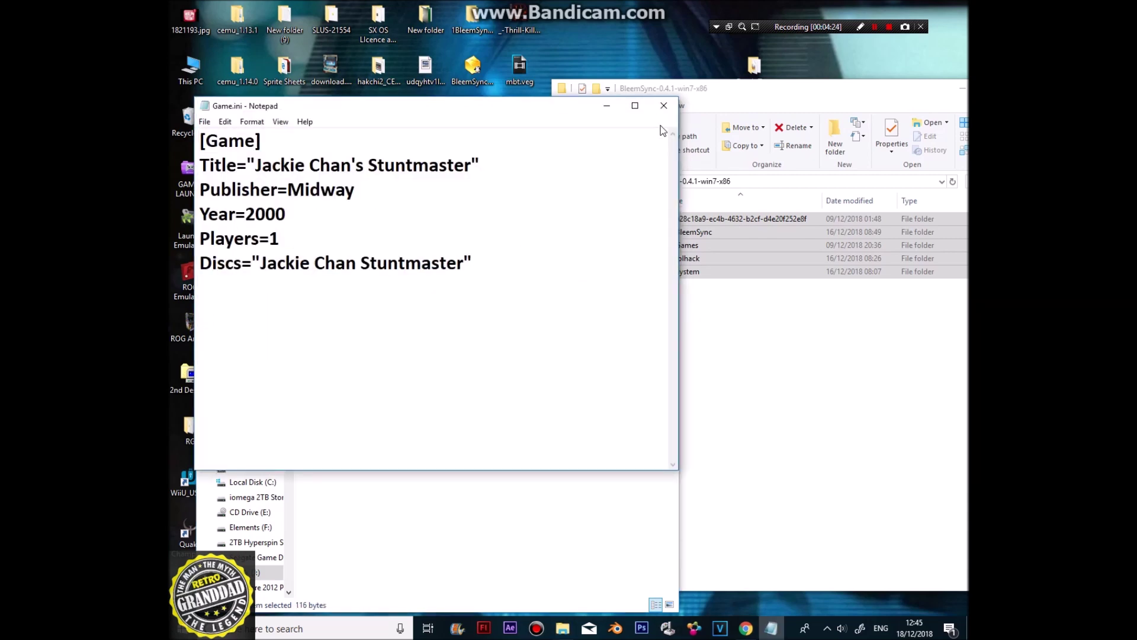
pyautogui.click(673, 110)
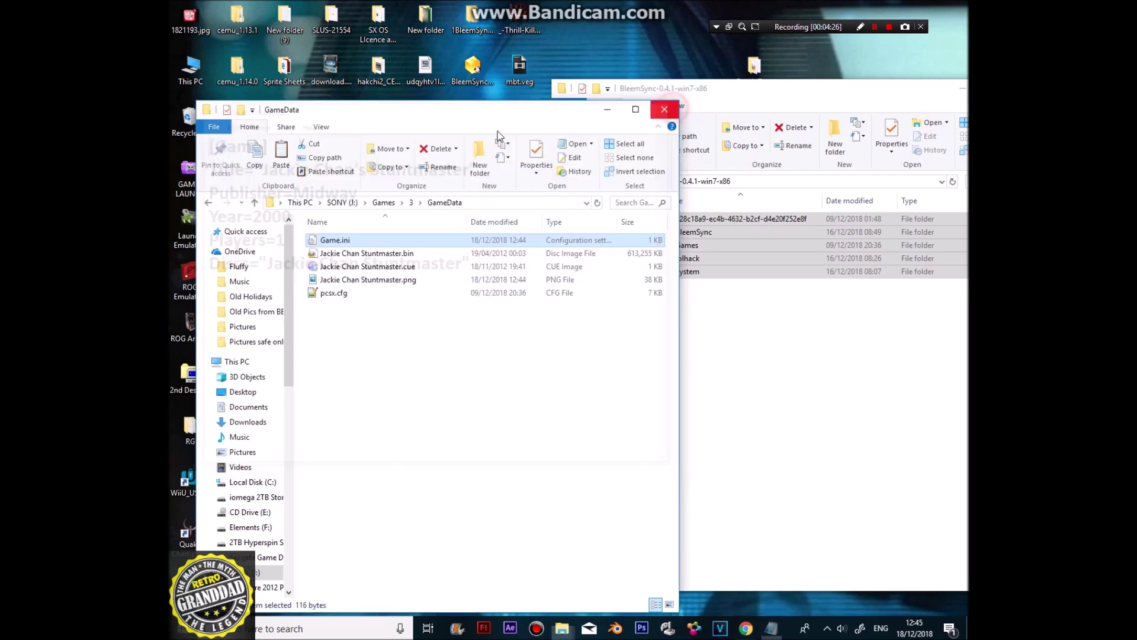
# - View the Darkstalkers 3 cover art in game 2's GameData
pyautogui.click(255, 203)
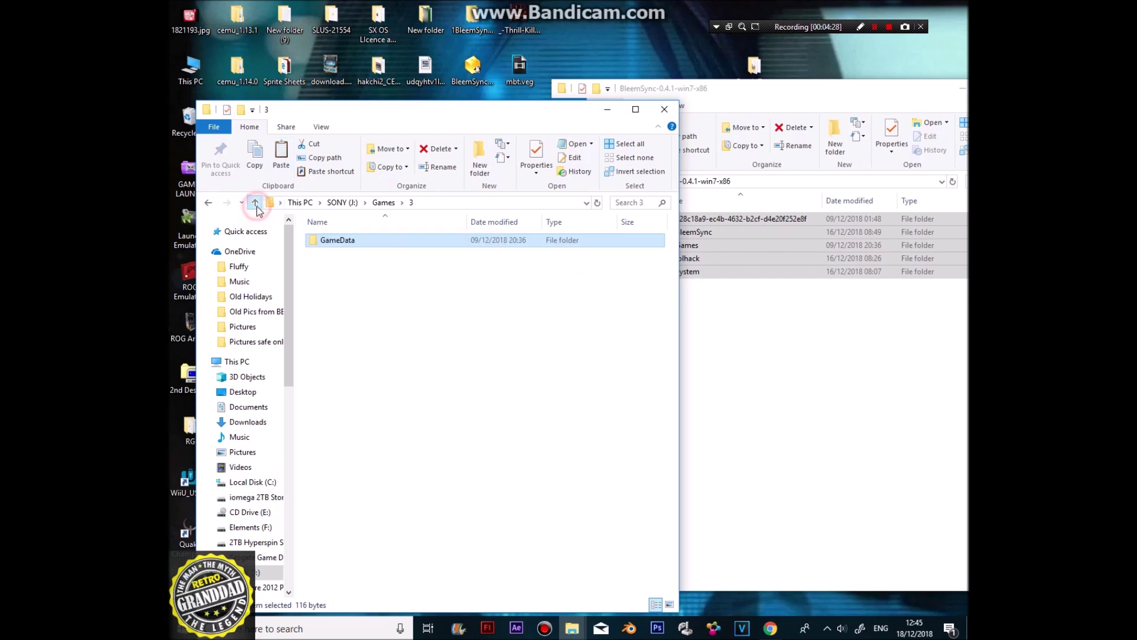
pyautogui.click(255, 203)
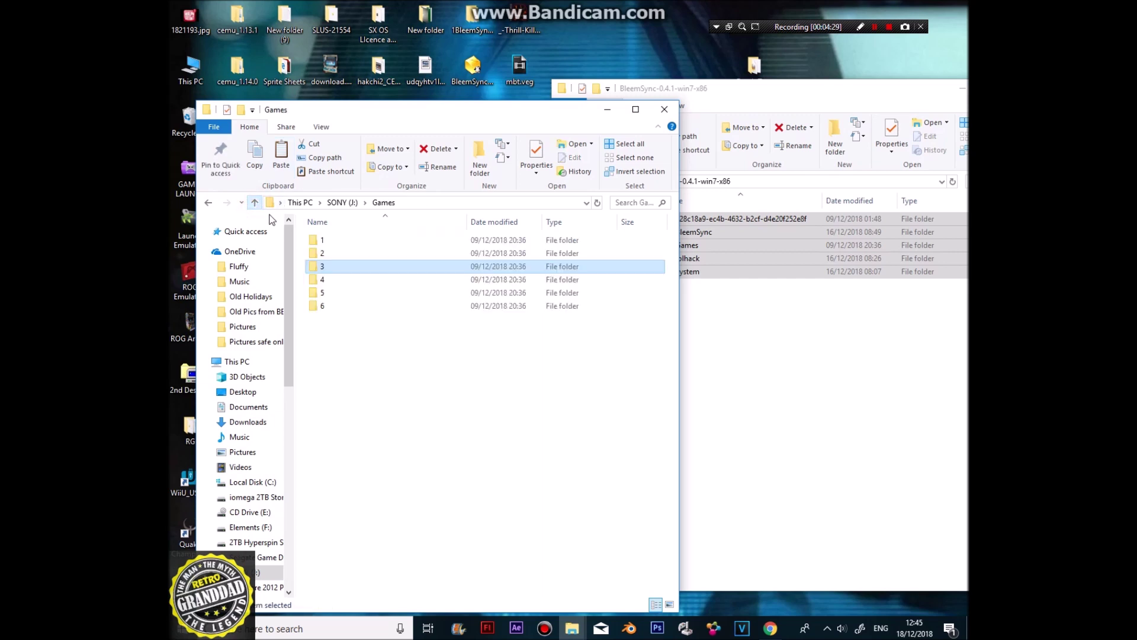
pyautogui.doubleClick(315, 253)
pyautogui.doubleClick(336, 240)
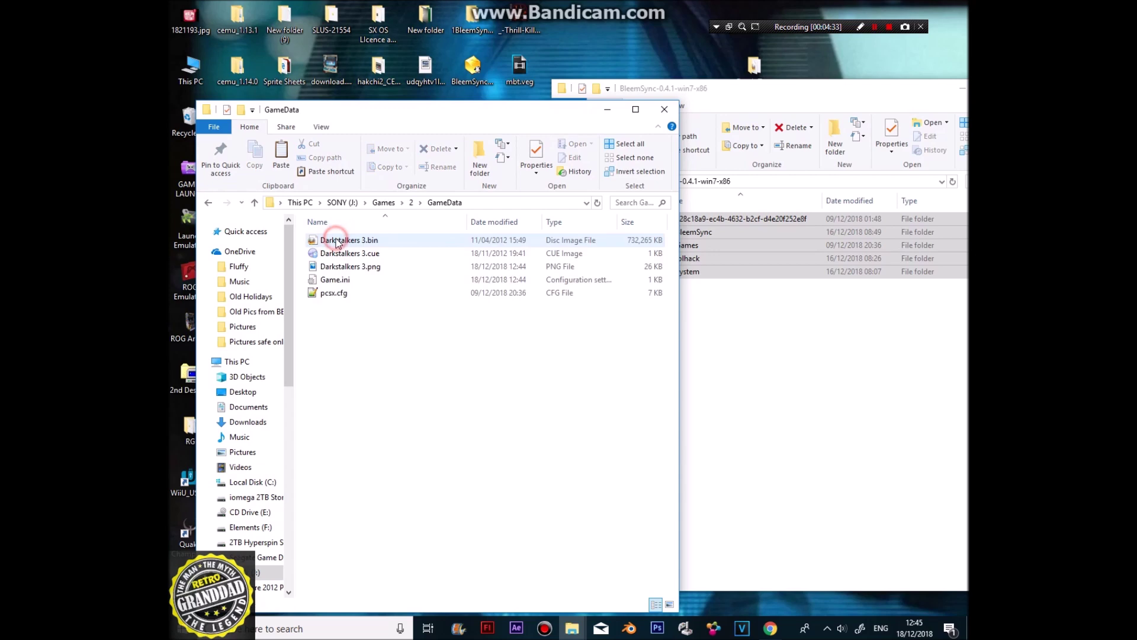
pyautogui.doubleClick(337, 267)
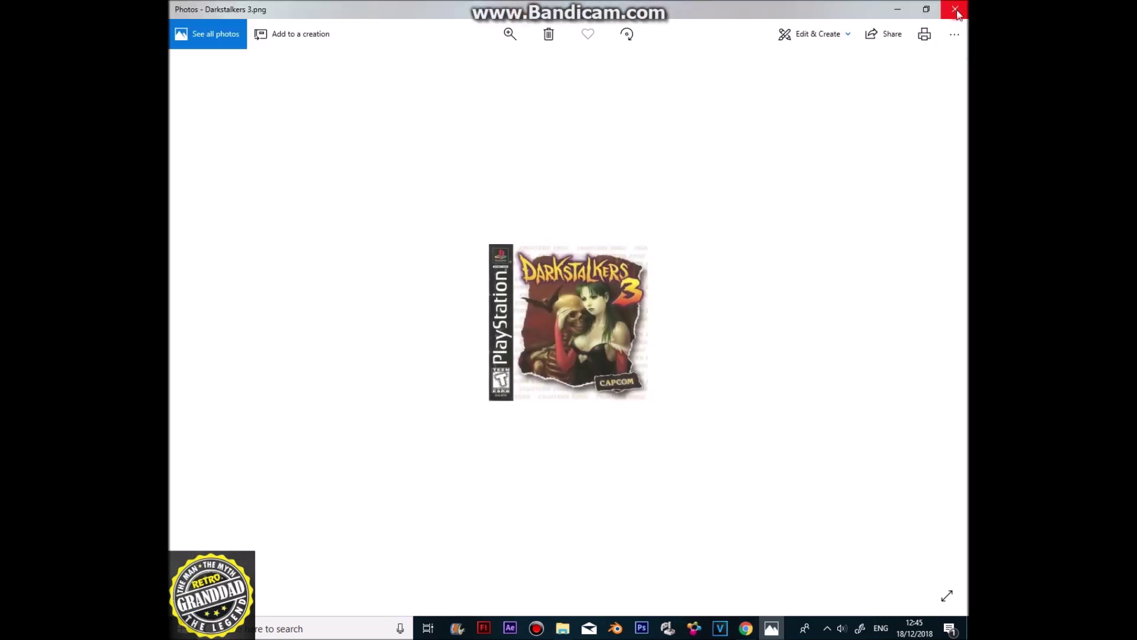
pyautogui.click(956, 10)
# - Check game 4's R-Type Delta cover and Game.ini (Agetec, 1999), then open game folder 5
pyautogui.click(254, 204)
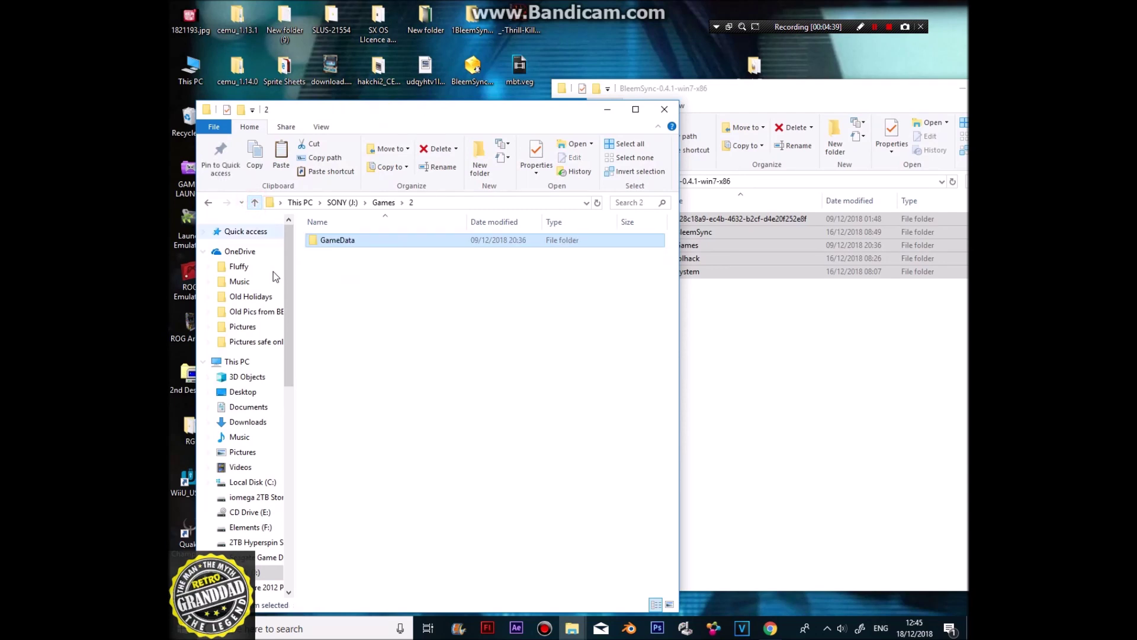
pyautogui.click(254, 203)
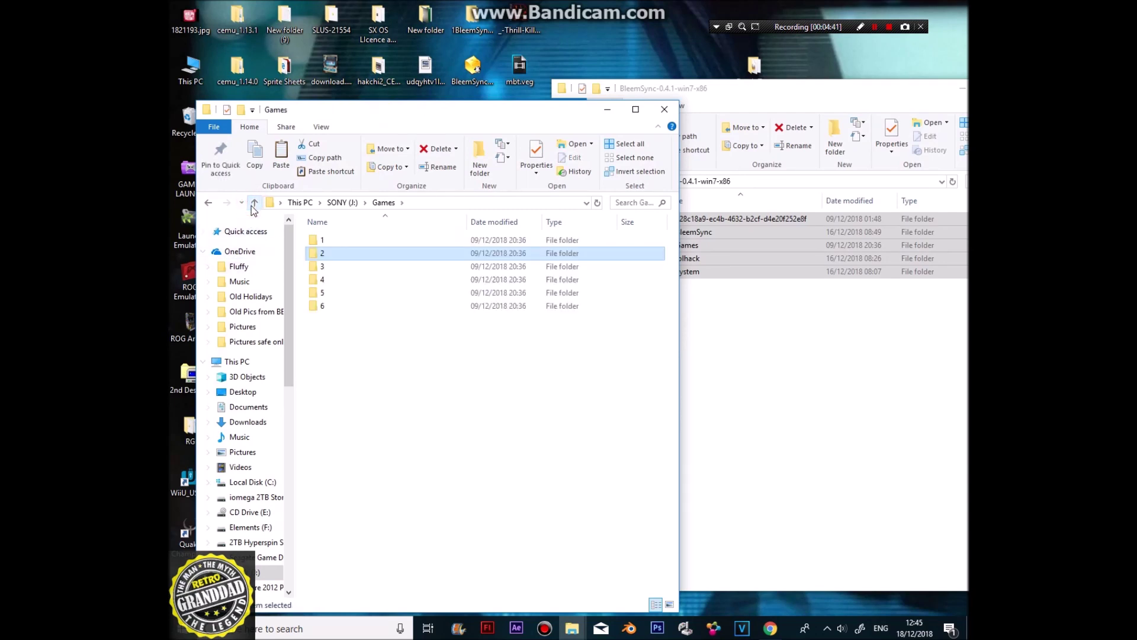
pyautogui.doubleClick(312, 281)
pyautogui.doubleClick(326, 242)
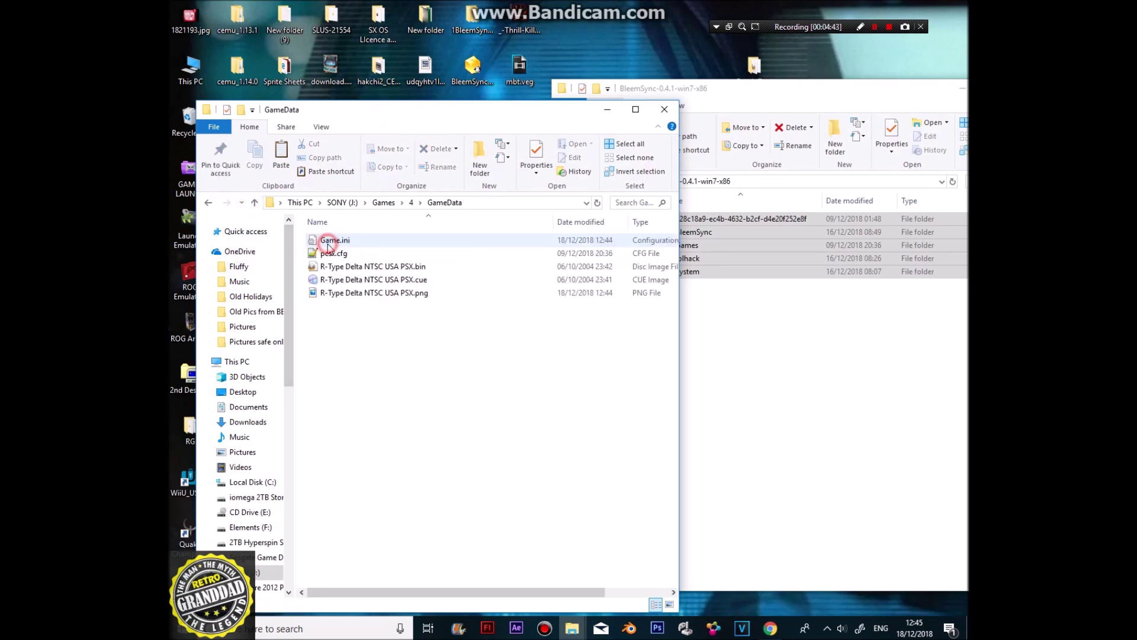
pyautogui.click(329, 294)
pyautogui.doubleClick(328, 295)
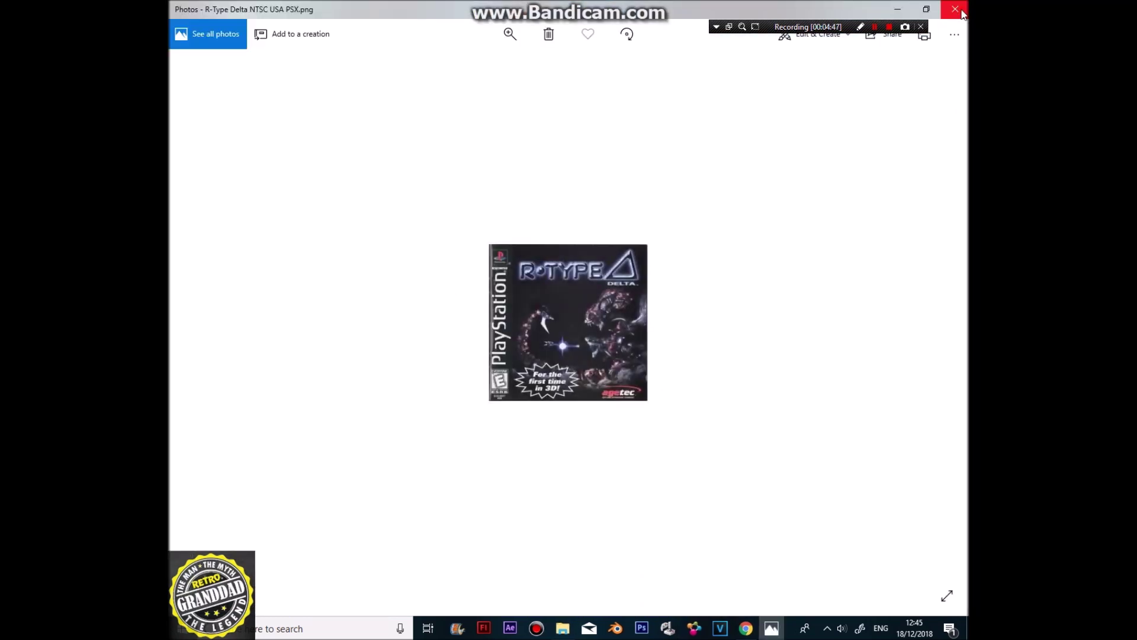
pyautogui.click(955, 9)
pyautogui.doubleClick(330, 237)
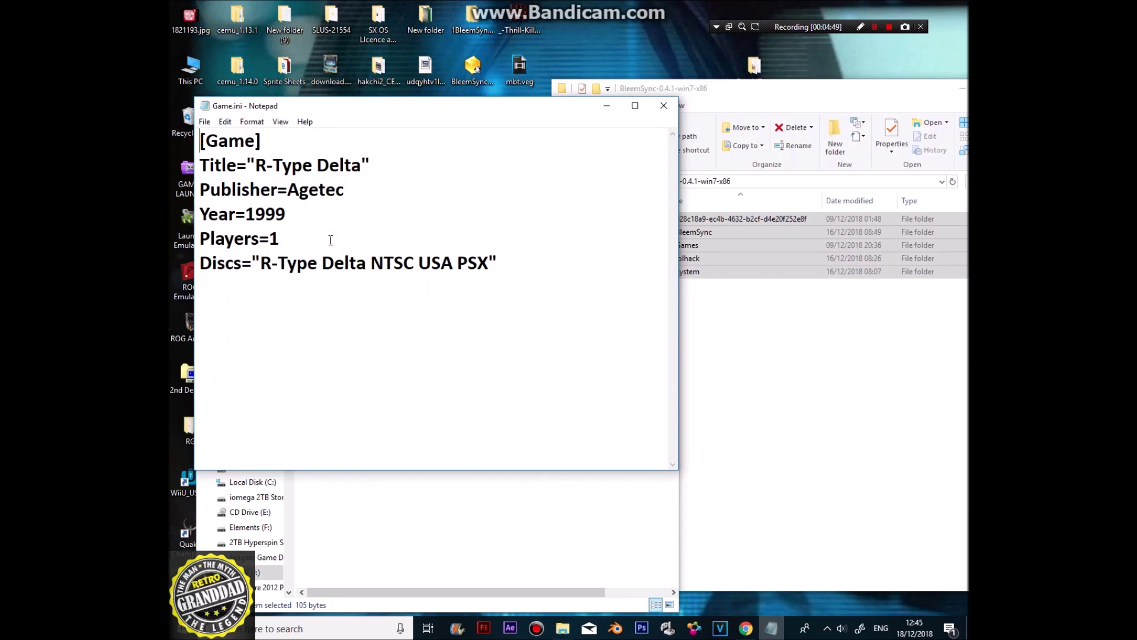
pyautogui.click(664, 107)
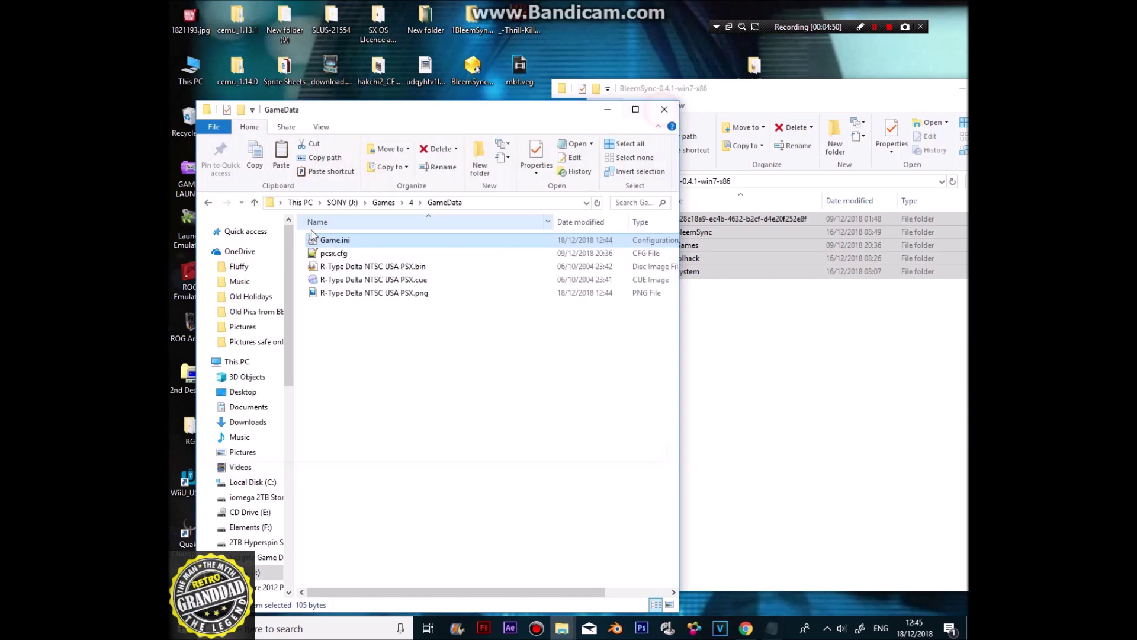
pyautogui.click(254, 202)
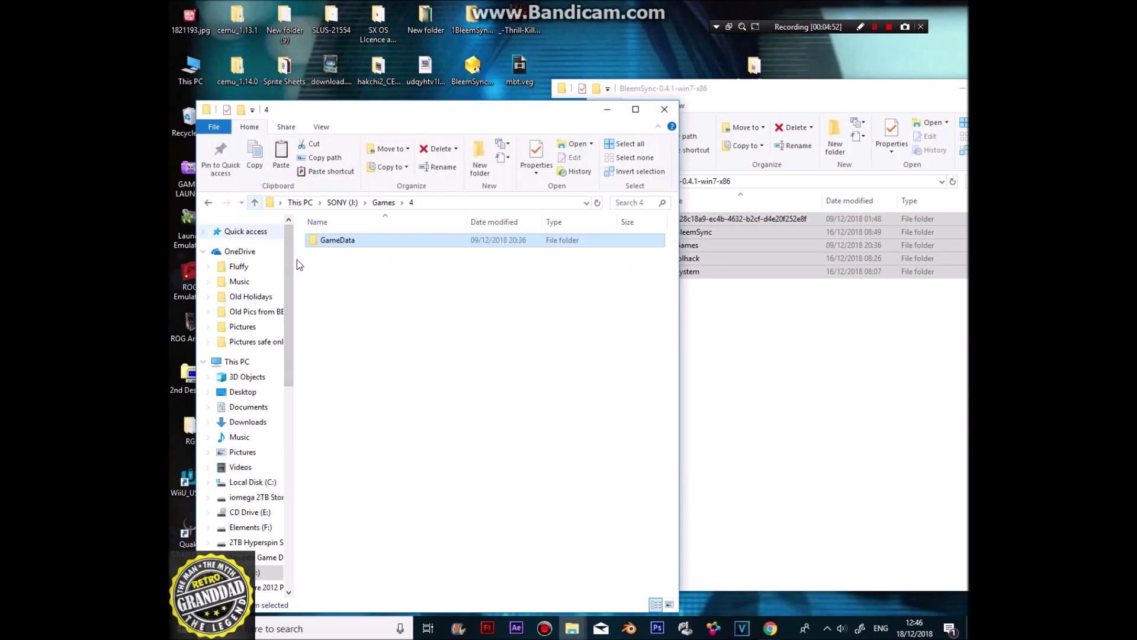
pyautogui.click(253, 202)
pyautogui.doubleClick(322, 293)
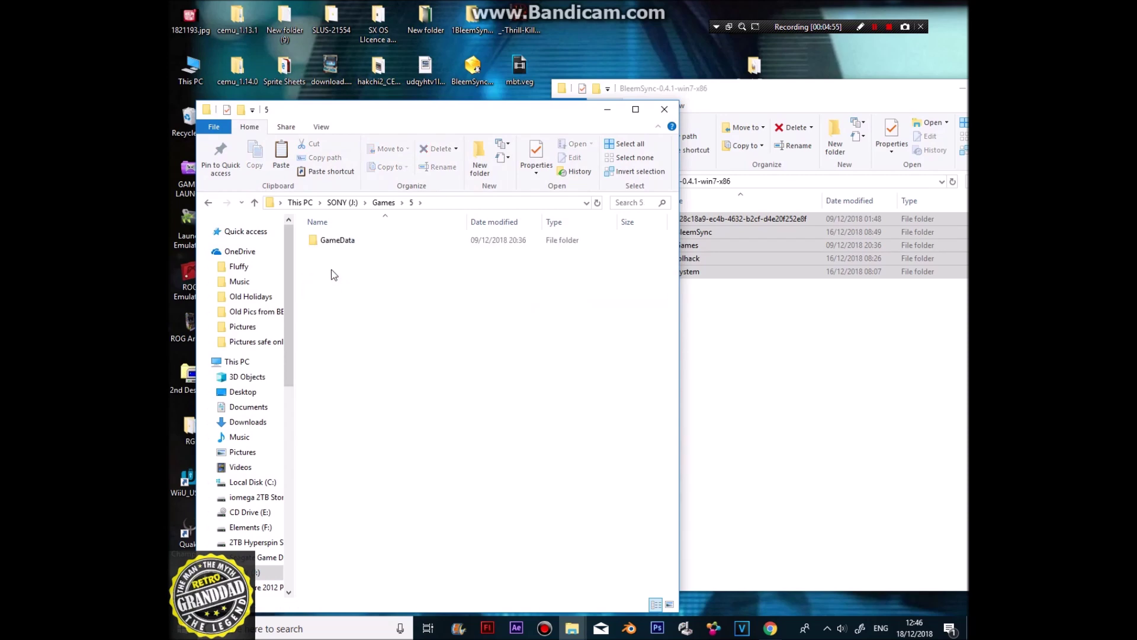